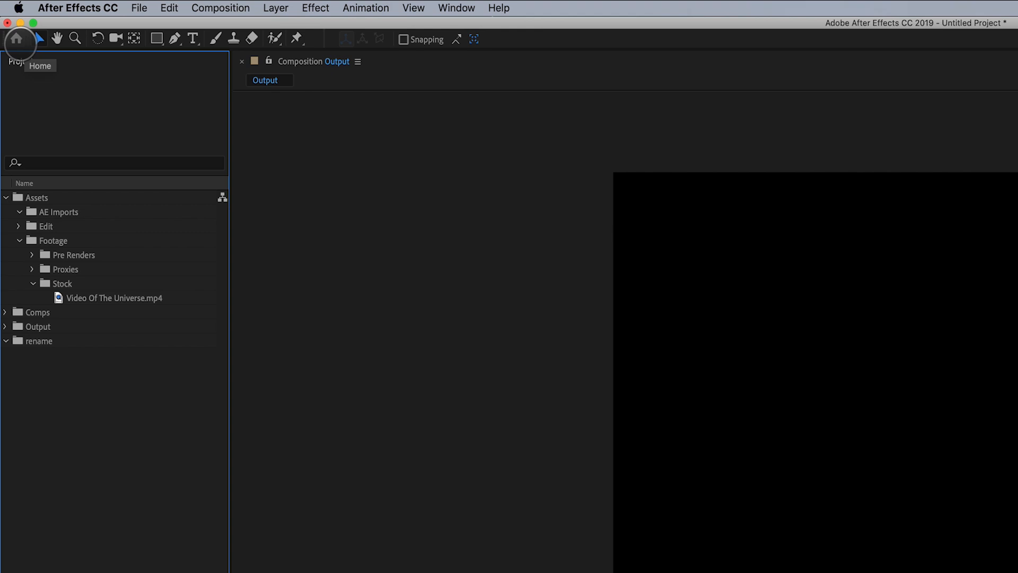
# - Open the Home screen and close it again
pyautogui.click(17, 39)
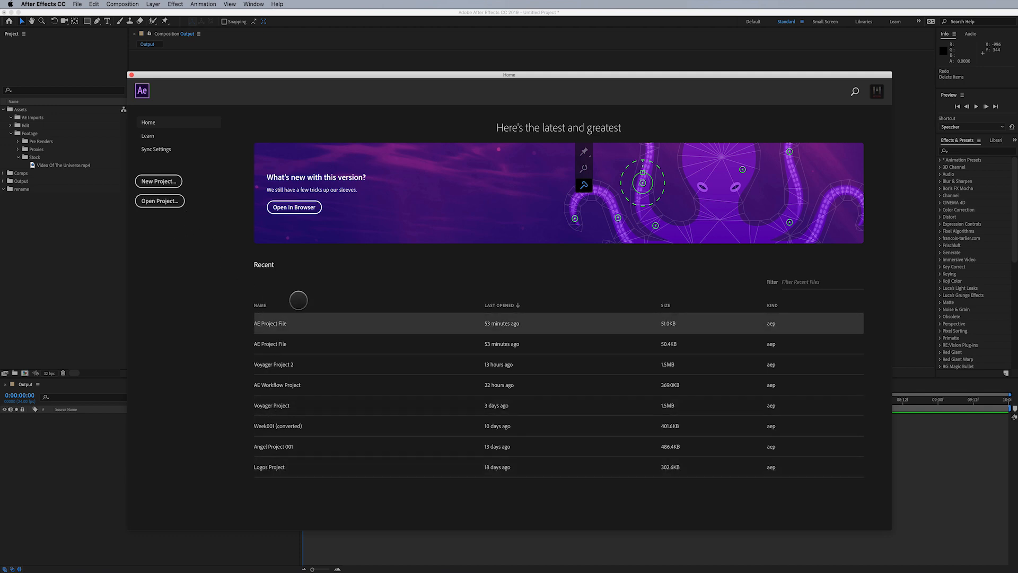
pyautogui.click(132, 74)
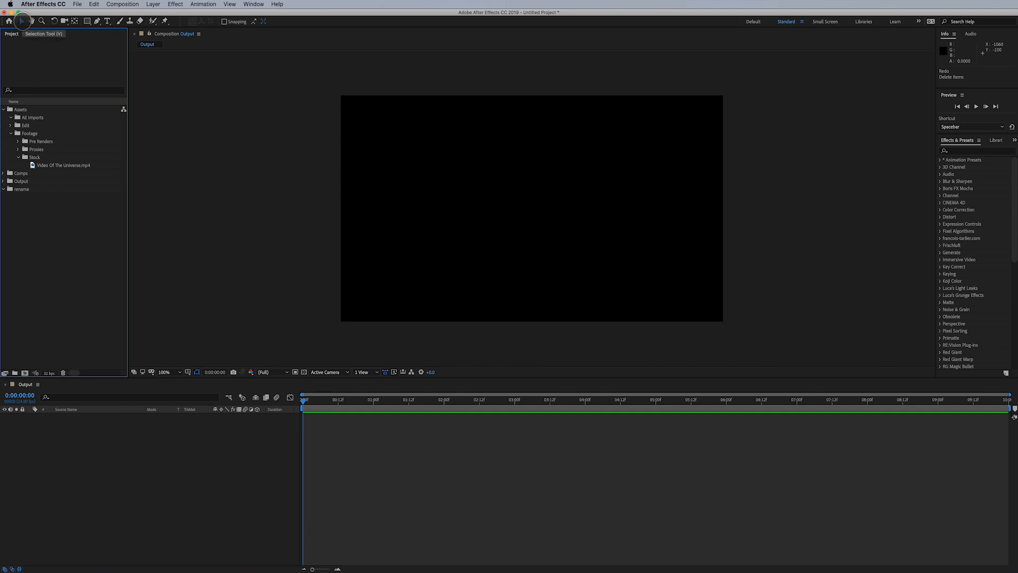
# - Add Video Of The Universe.mp4 from the Stock folder to the Output composition
pyautogui.click(22, 21)
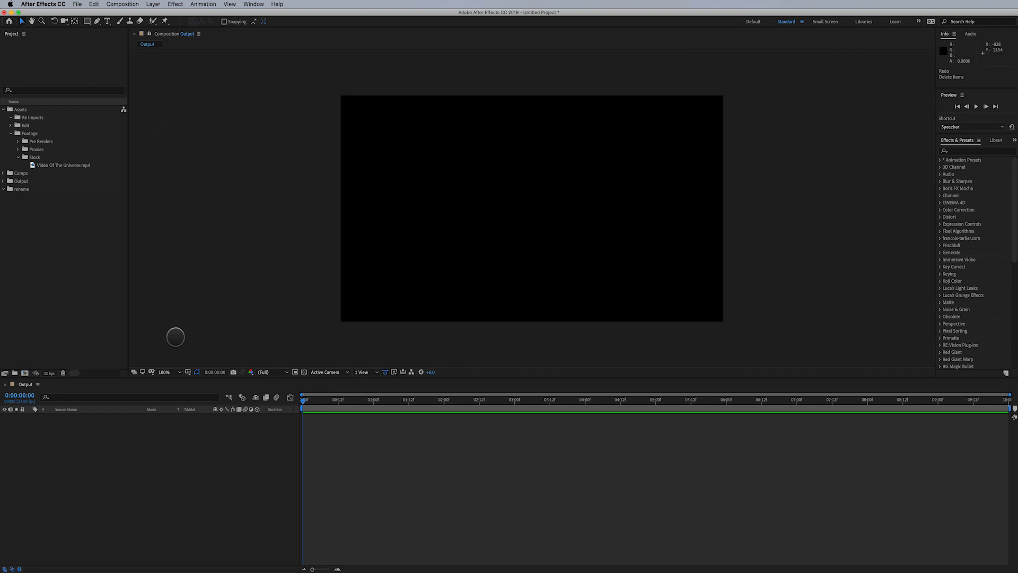
pyautogui.moveTo(54, 165); pyautogui.dragTo(124, 447)
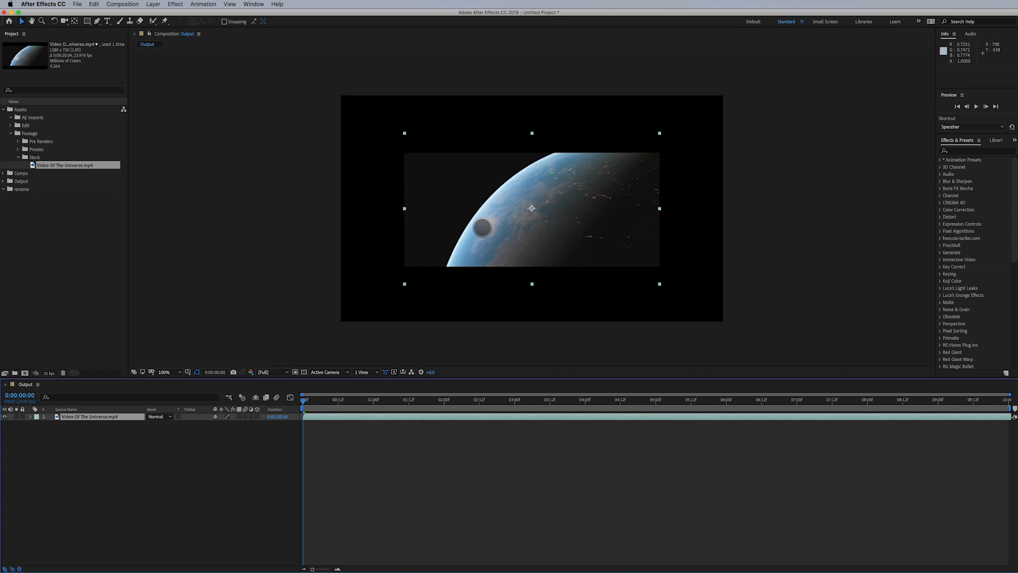
pyautogui.moveTo(482, 227); pyautogui.dragTo(519, 230)
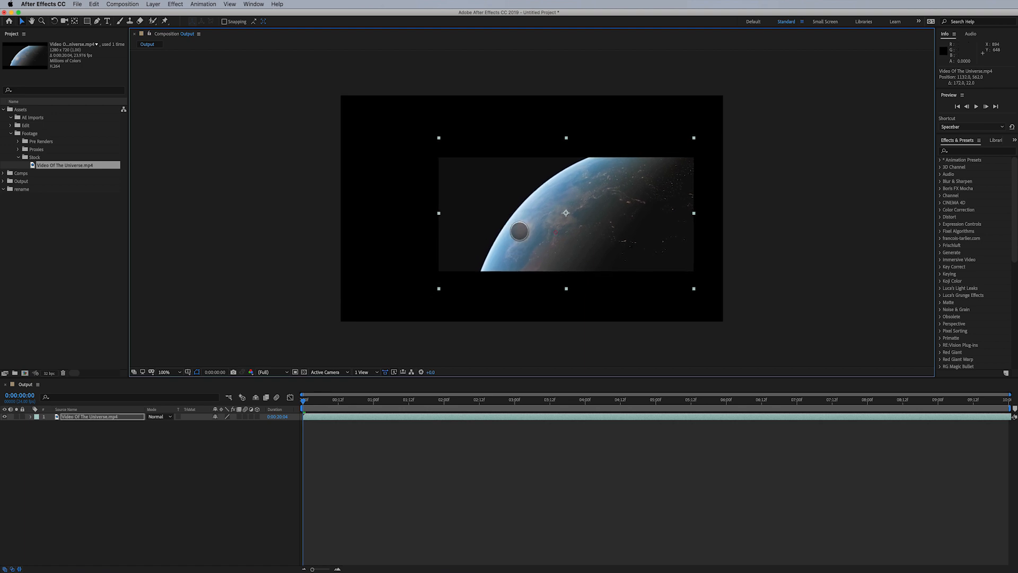
pyautogui.press('super+z')
# - Add Photoshop.psd to the composition and move its layer above the video layer
pyautogui.moveTo(85, 416); pyautogui.dragTo(89, 446)
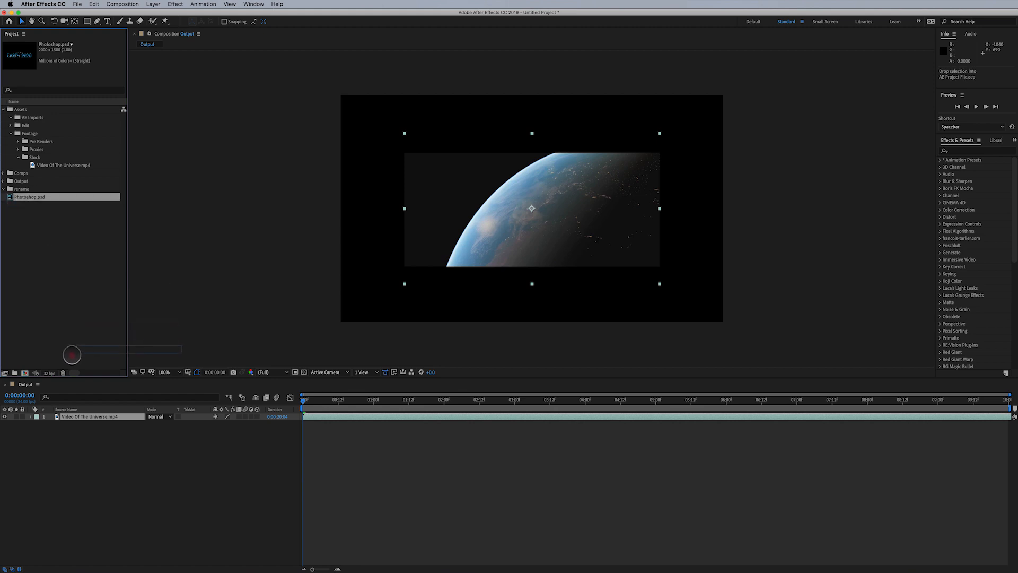
pyautogui.moveTo(72, 355); pyautogui.dragTo(81, 425)
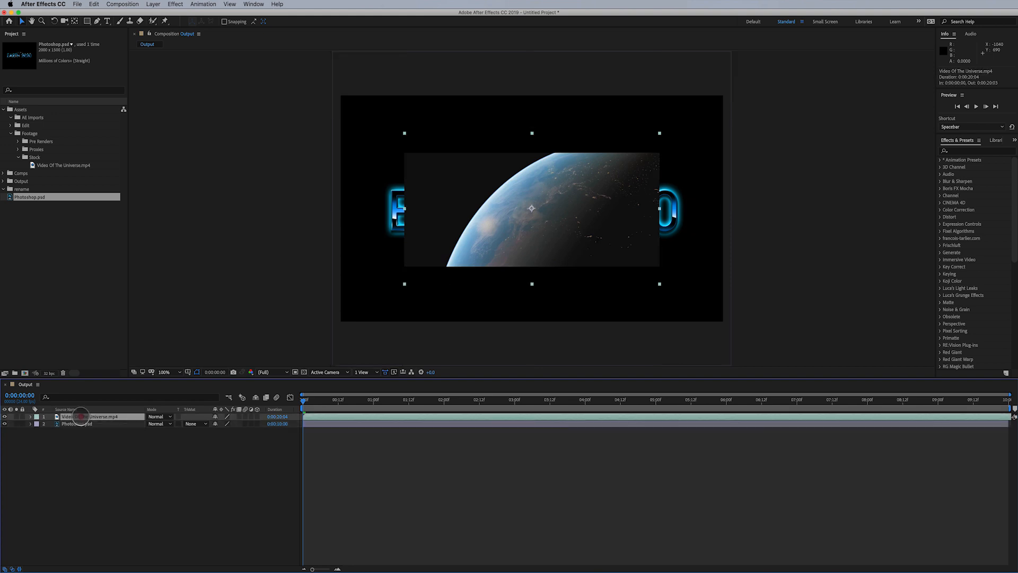
pyautogui.moveTo(80, 425); pyautogui.dragTo(90, 416)
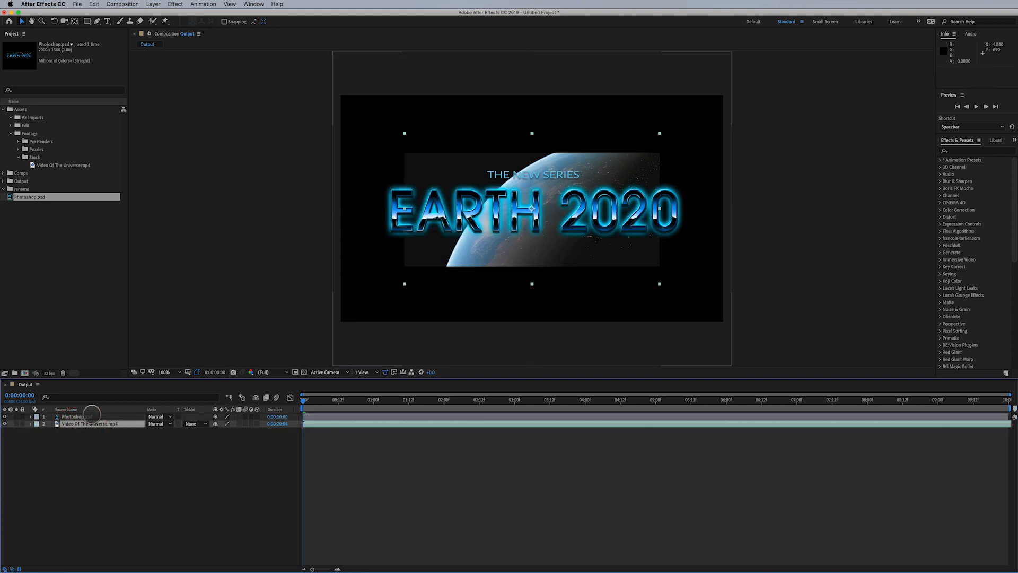
# - Move the video layer toward the lower left and the title text toward the upper right of the frame
pyautogui.click(47, 253)
pyautogui.moveTo(485, 200); pyautogui.dragTo(381, 305)
pyautogui.click(634, 203)
pyautogui.moveTo(634, 203); pyautogui.dragTo(749, 184)
pyautogui.moveTo(398, 260); pyautogui.dragTo(364, 230)
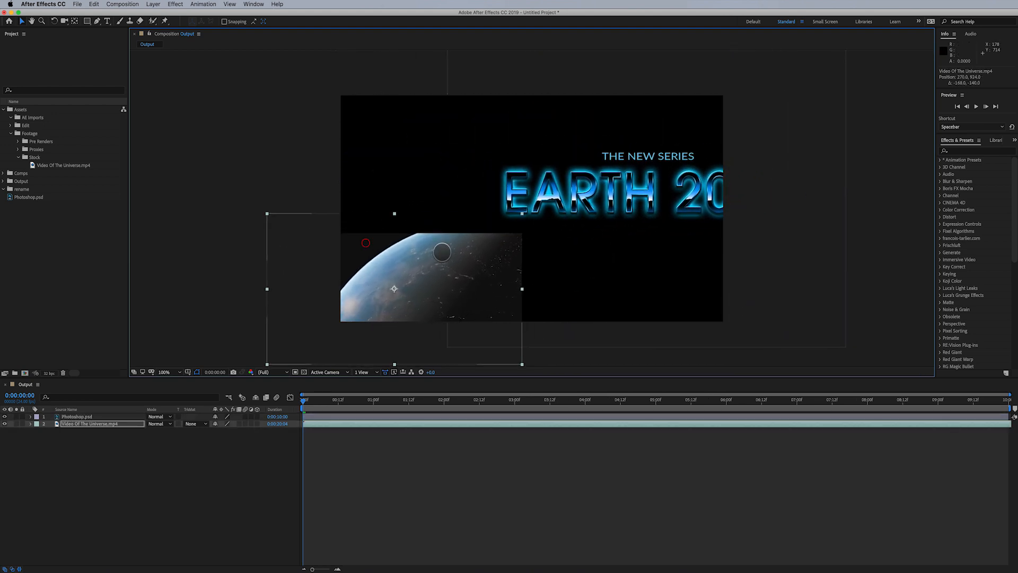
pyautogui.moveTo(597, 196); pyautogui.dragTo(498, 171)
pyautogui.press('super+z')
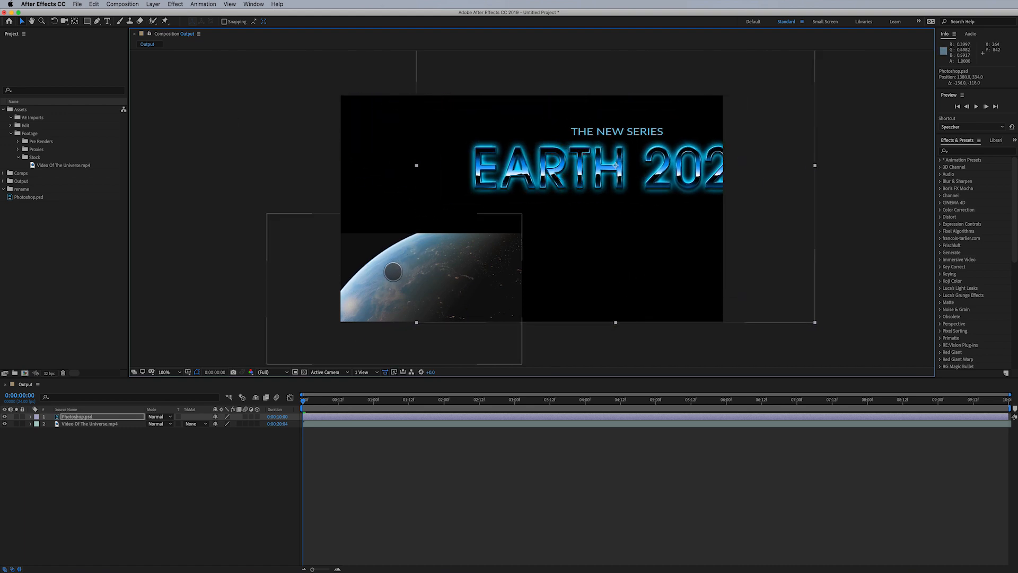
pyautogui.moveTo(398, 273); pyautogui.dragTo(391, 266)
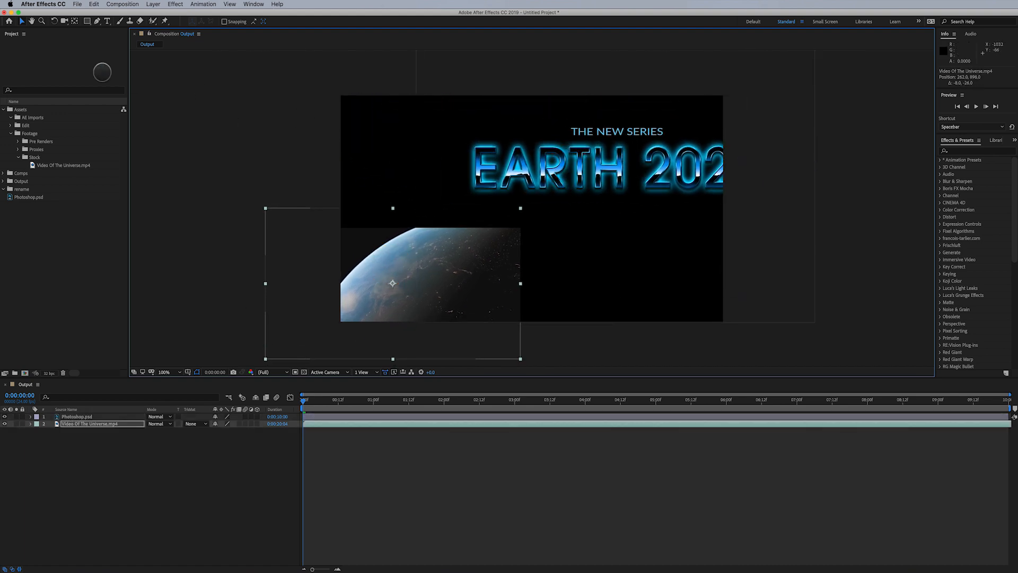
# - Pan around the composition view with the Hand tool
pyautogui.click(30, 21)
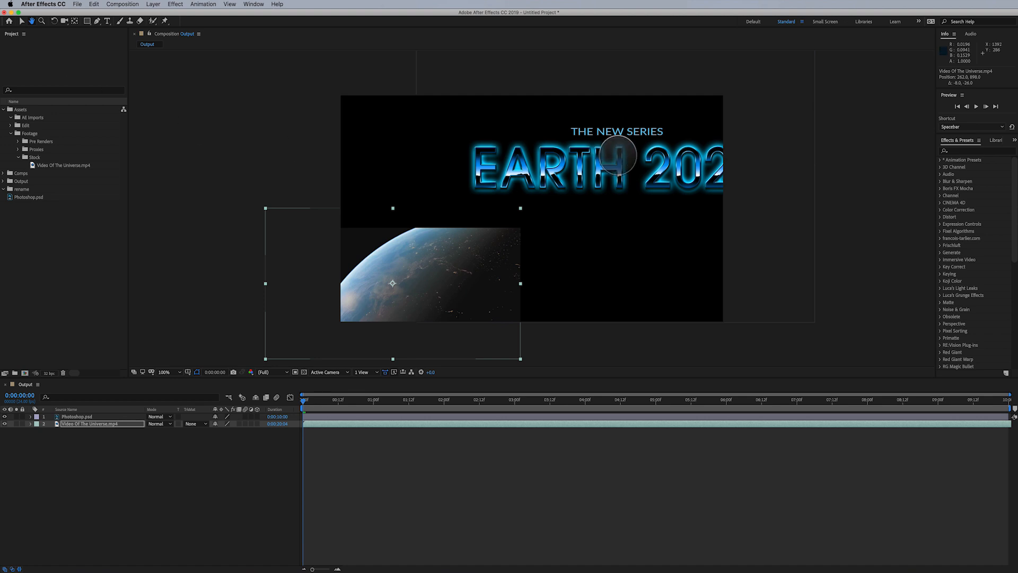
pyautogui.moveTo(464, 125); pyautogui.dragTo(312, 55)
pyautogui.moveTo(554, 134); pyautogui.dragTo(317, 291)
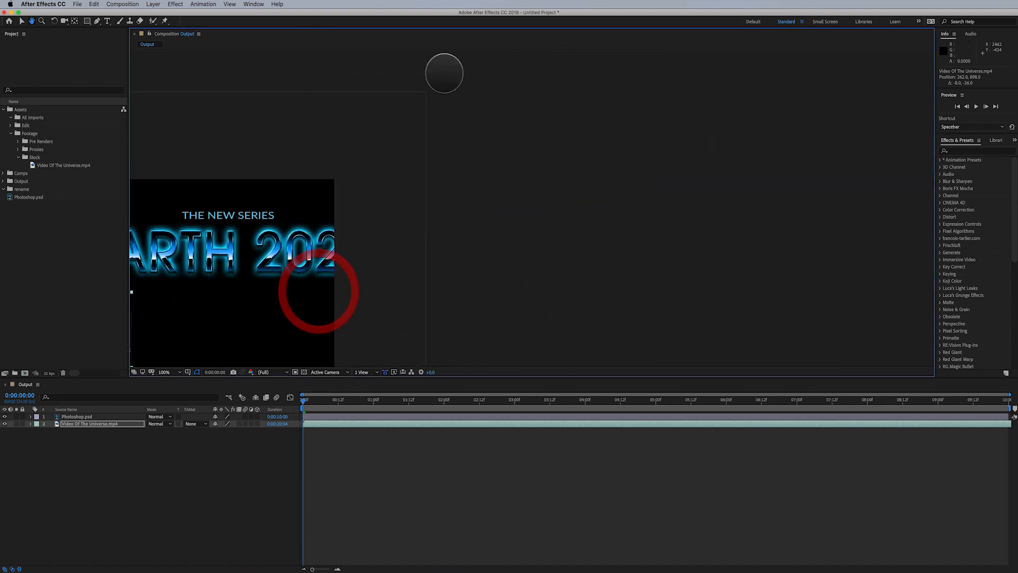
pyautogui.moveTo(511, 170); pyautogui.dragTo(567, 284)
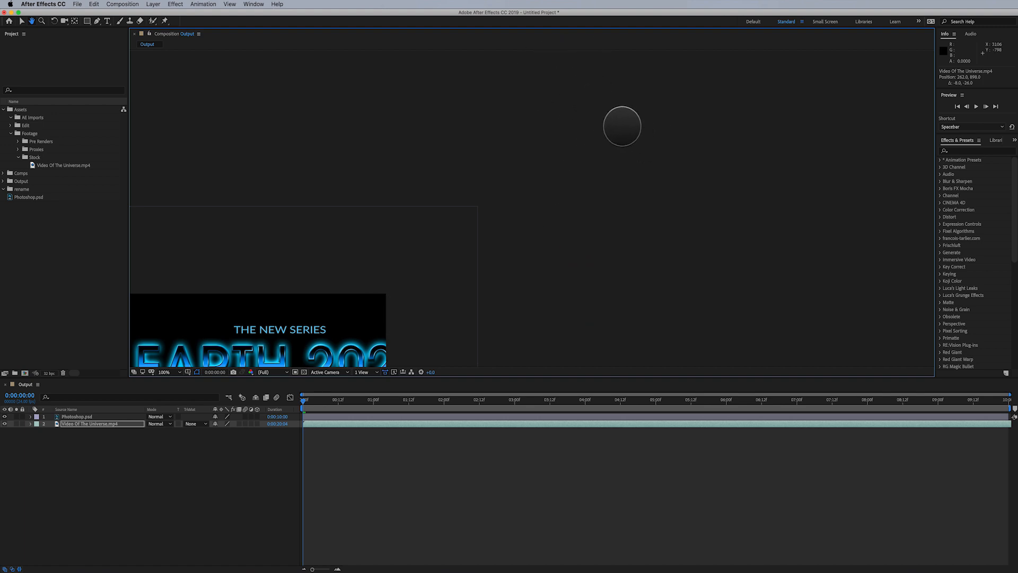
pyautogui.moveTo(468, 118); pyautogui.dragTo(734, 103)
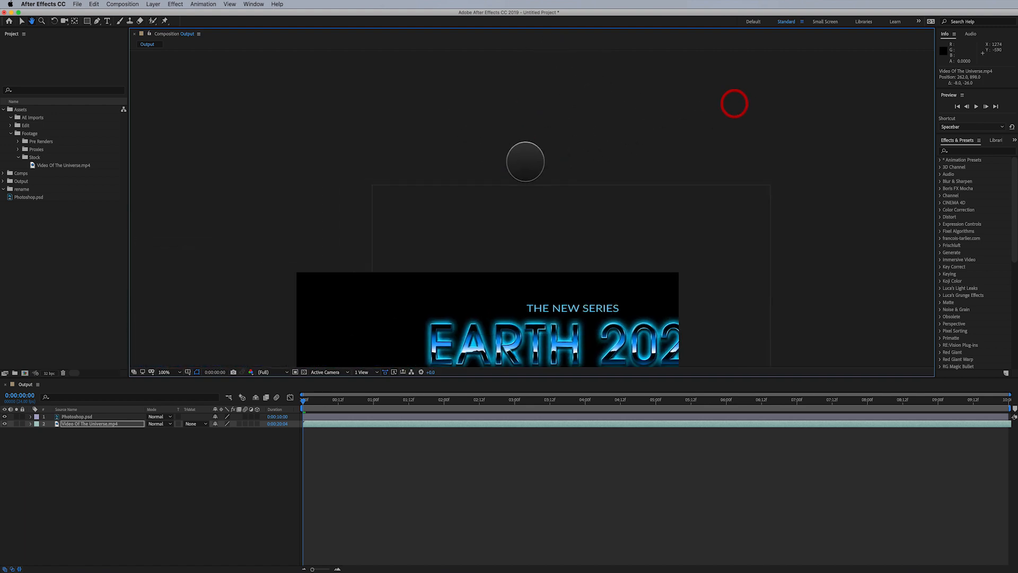
pyautogui.moveTo(511, 175); pyautogui.dragTo(482, 95)
pyautogui.moveTo(453, 324); pyautogui.dragTo(485, 228)
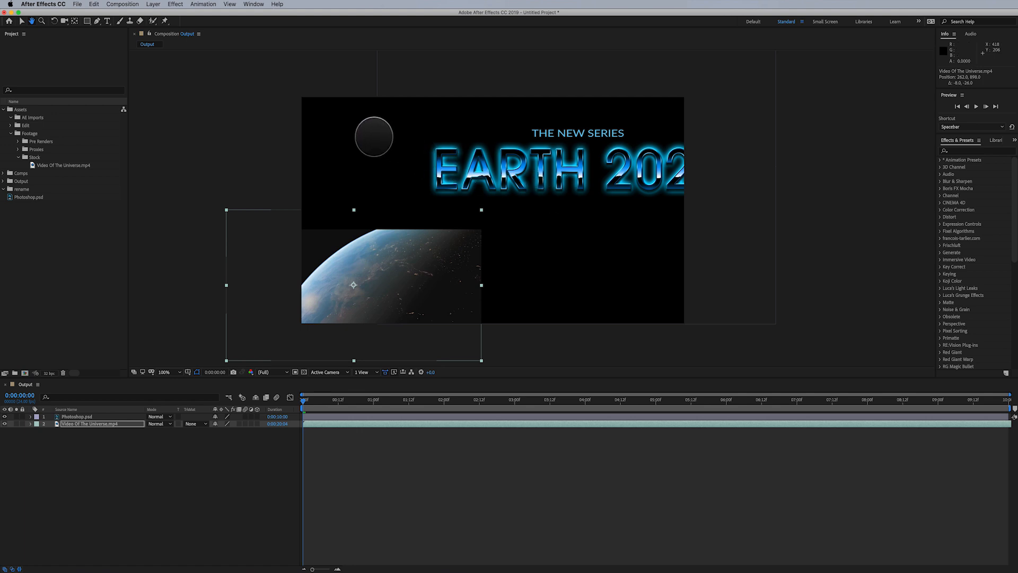
# - Move the title text layer slightly further right with the Selection tool
pyautogui.press('v')
pyautogui.moveTo(491, 175); pyautogui.dragTo(643, 136)
pyautogui.press('space')
pyautogui.moveTo(424, 133); pyautogui.dragTo(519, 280)
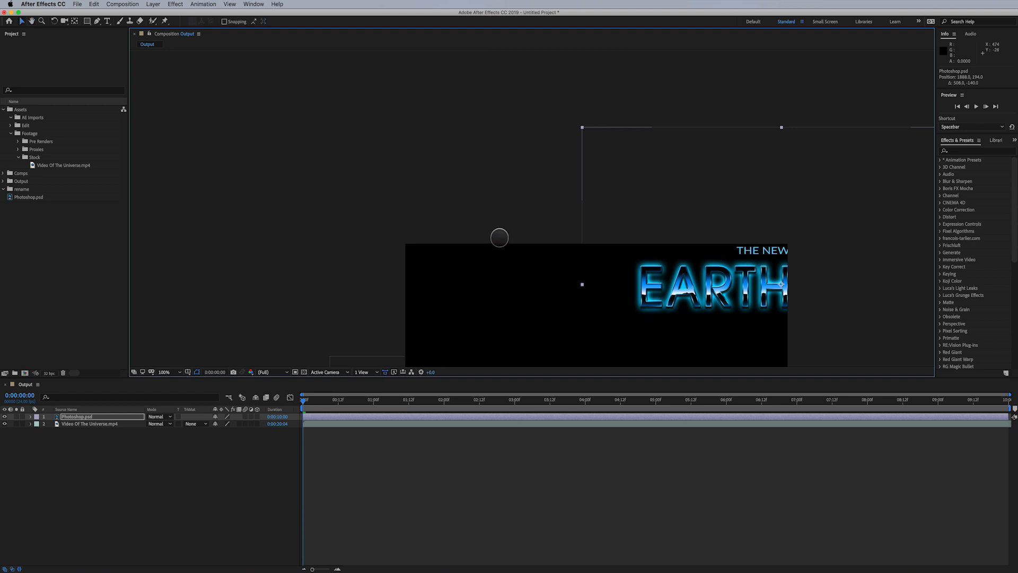
pyautogui.moveTo(500, 237); pyautogui.dragTo(367, 192)
pyautogui.moveTo(474, 216); pyautogui.dragTo(442, 240)
pyautogui.moveTo(512, 296); pyautogui.dragTo(391, 202)
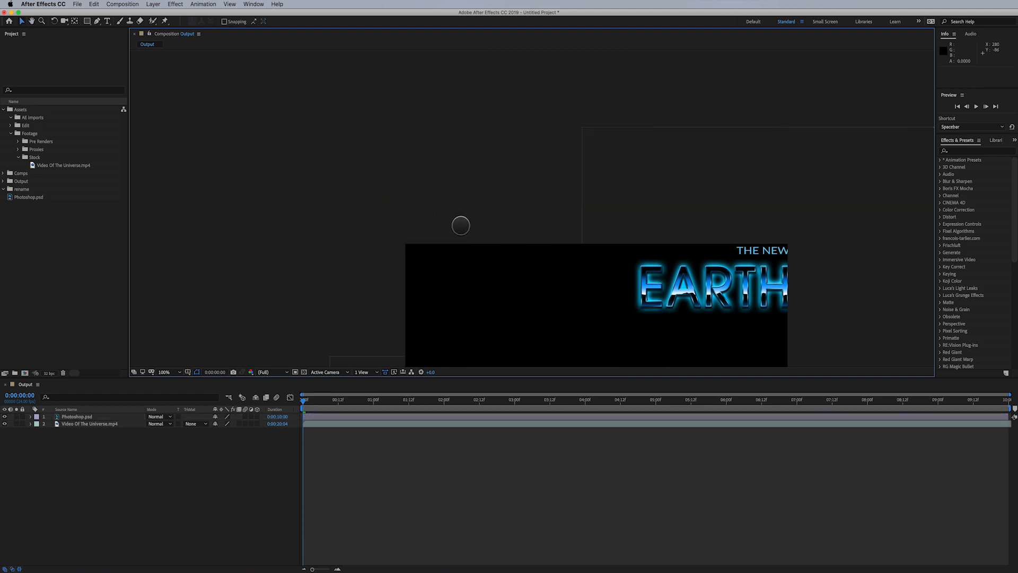
pyautogui.press('space')
pyautogui.moveTo(491, 243); pyautogui.dragTo(494, 197)
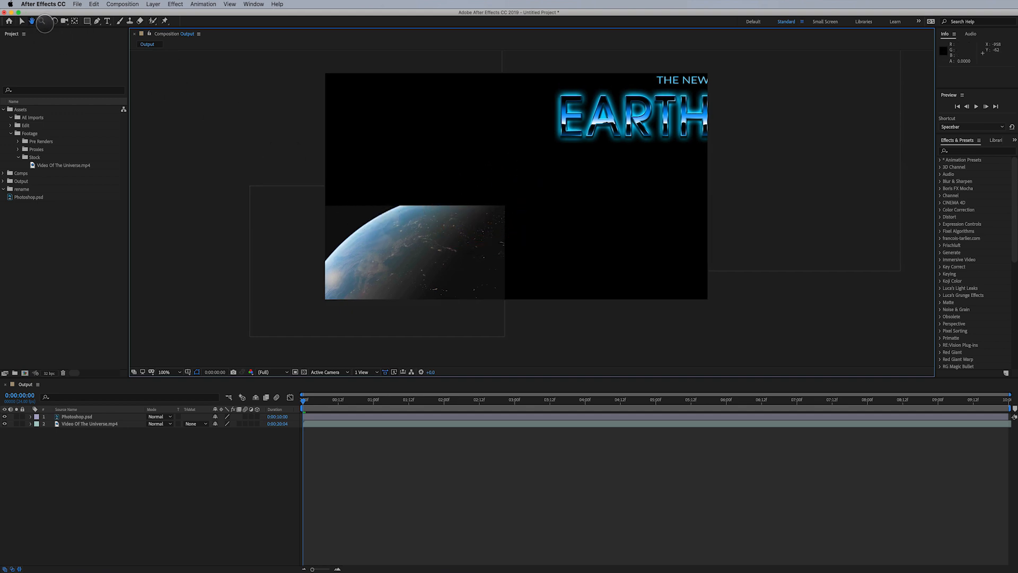
# - Zoom the composition view in and out with the Zoom tool
pyautogui.click(42, 21)
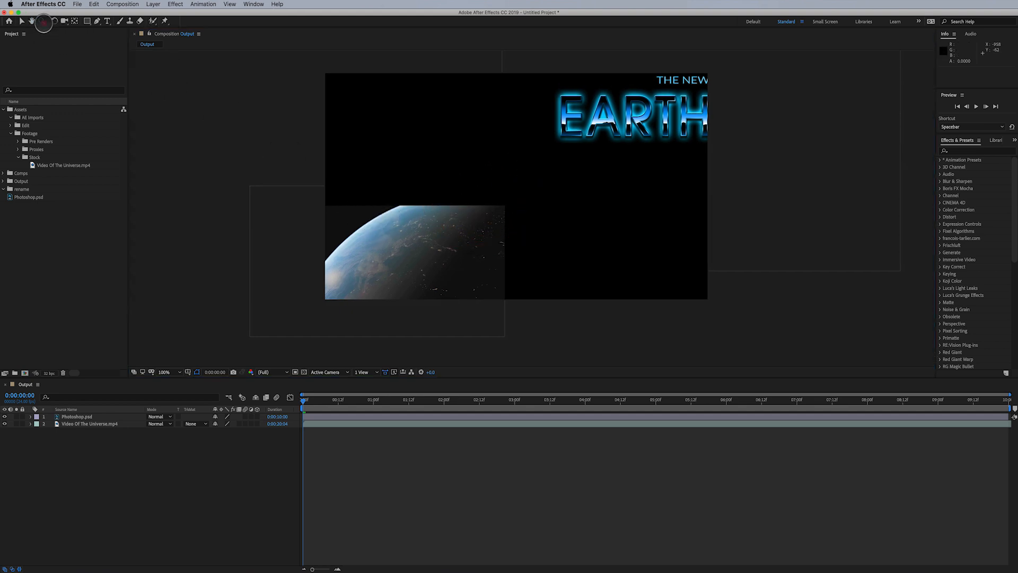
pyautogui.moveTo(451, 235); pyautogui.dragTo(679, 63)
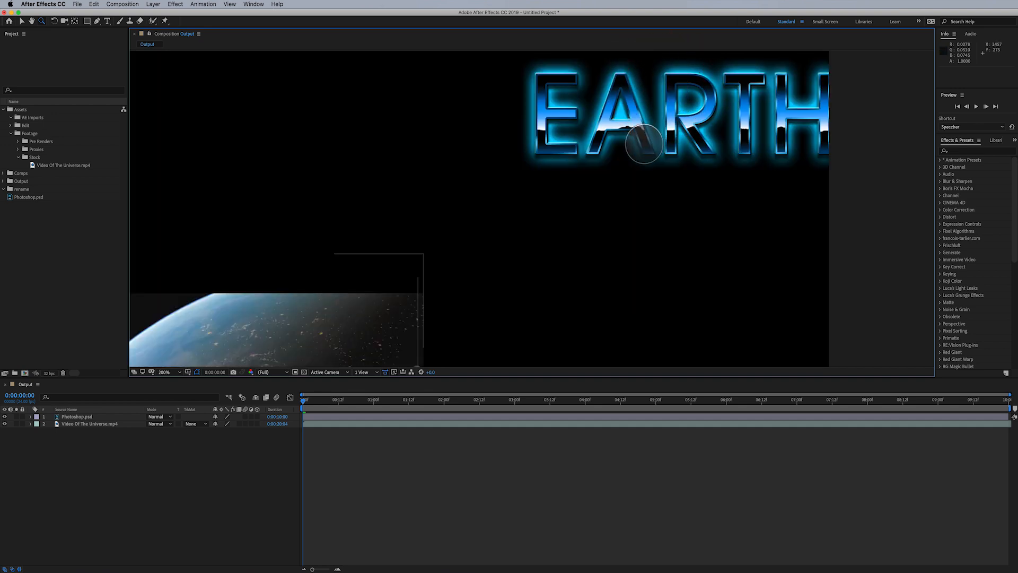
pyautogui.moveTo(623, 142); pyautogui.dragTo(446, 310)
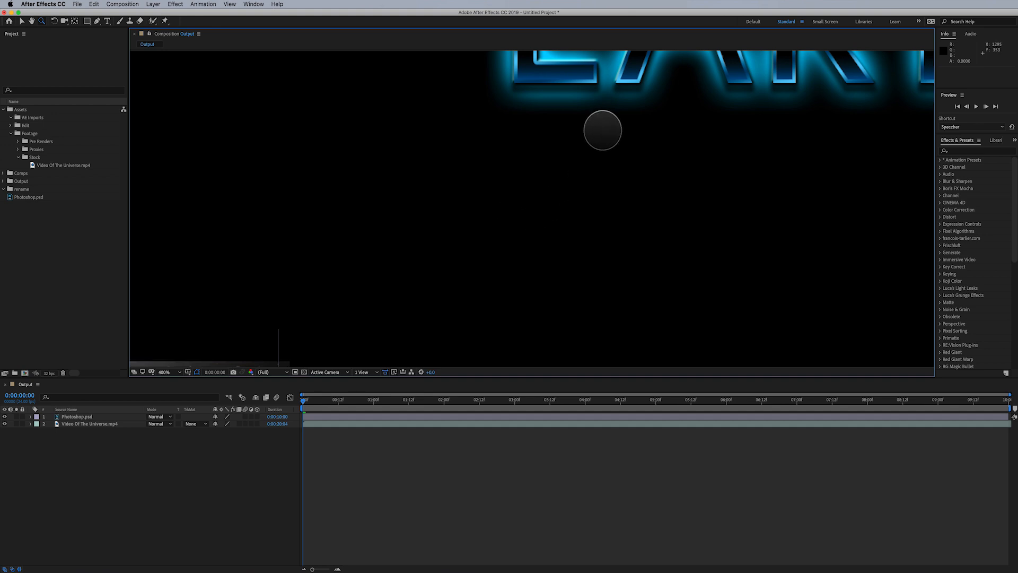
pyautogui.keyDown('alt'); pyautogui.click(603, 131); pyautogui.keyUp('alt')
pyautogui.keyDown('alt'); pyautogui.click(429, 258); pyautogui.keyUp('alt')
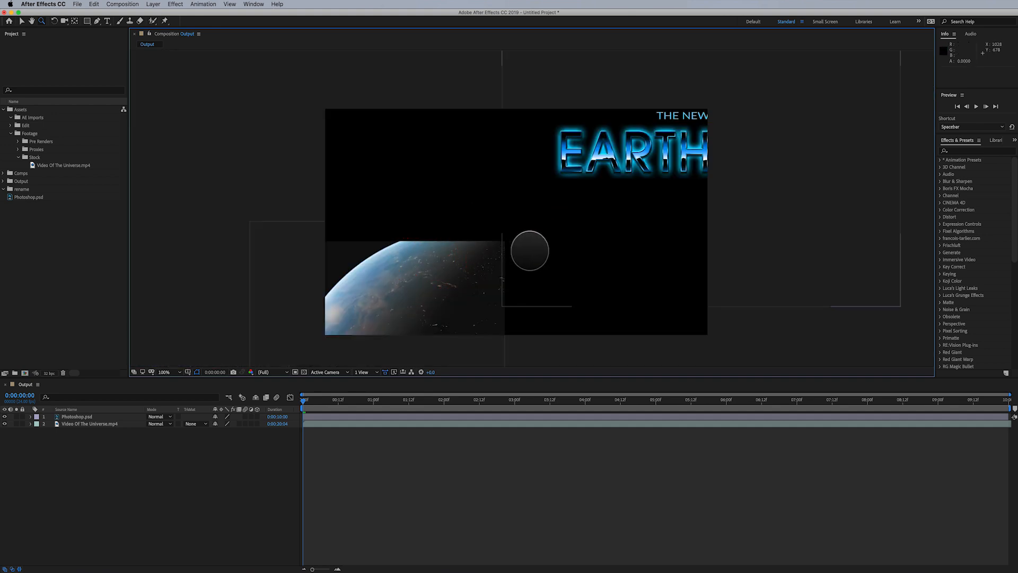
pyautogui.keyDown('alt'); pyautogui.click(533, 248); pyautogui.keyUp('alt')
pyautogui.keyDown('alt'); pyautogui.click(518, 227); pyautogui.keyUp('alt')
pyautogui.keyDown('alt'); pyautogui.click(529, 208); pyautogui.keyUp('alt')
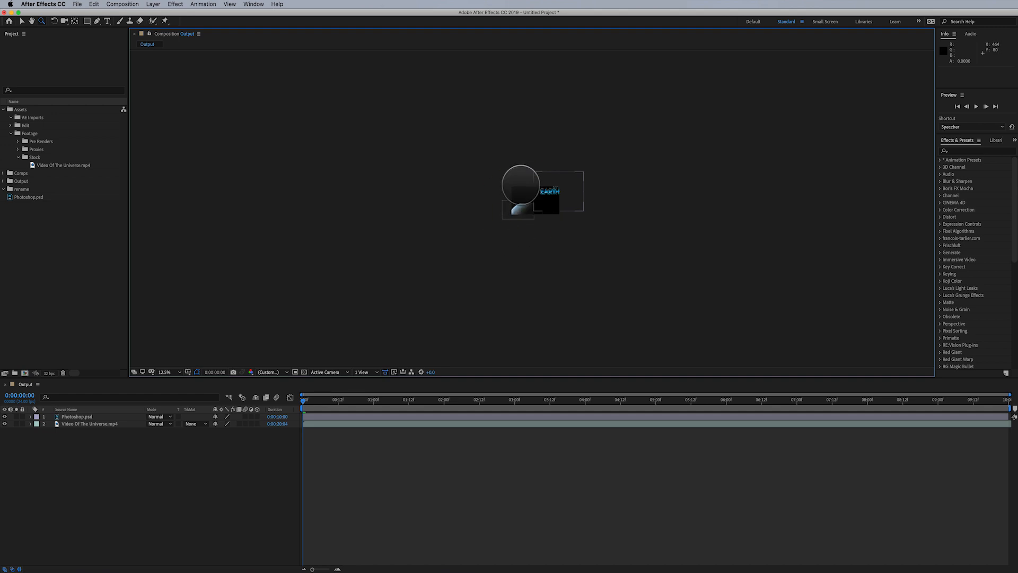
pyautogui.moveTo(502, 177); pyautogui.dragTo(579, 229)
pyautogui.click(506, 198)
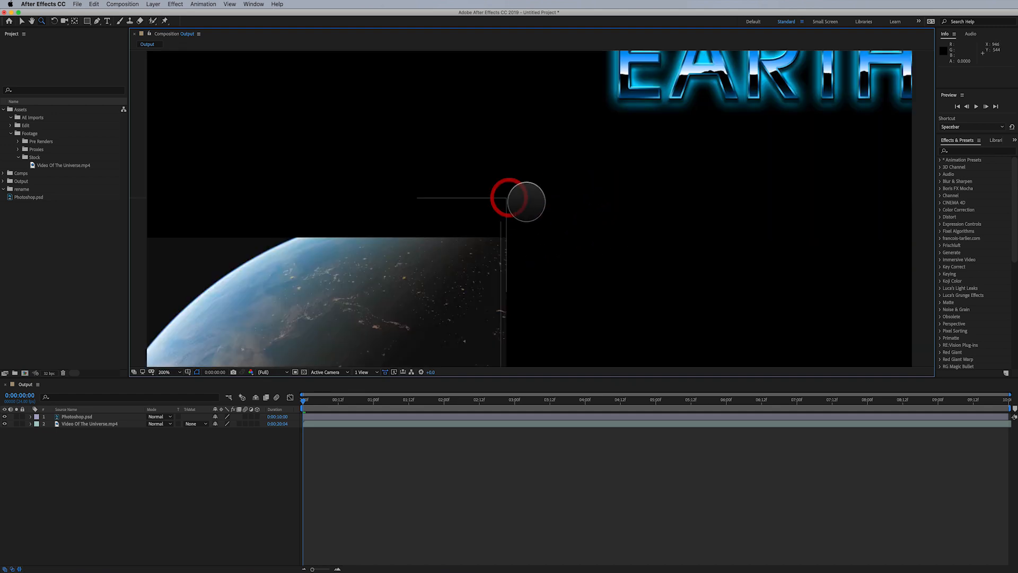
pyautogui.keyDown('alt'); pyautogui.click(527, 199); pyautogui.keyUp('alt')
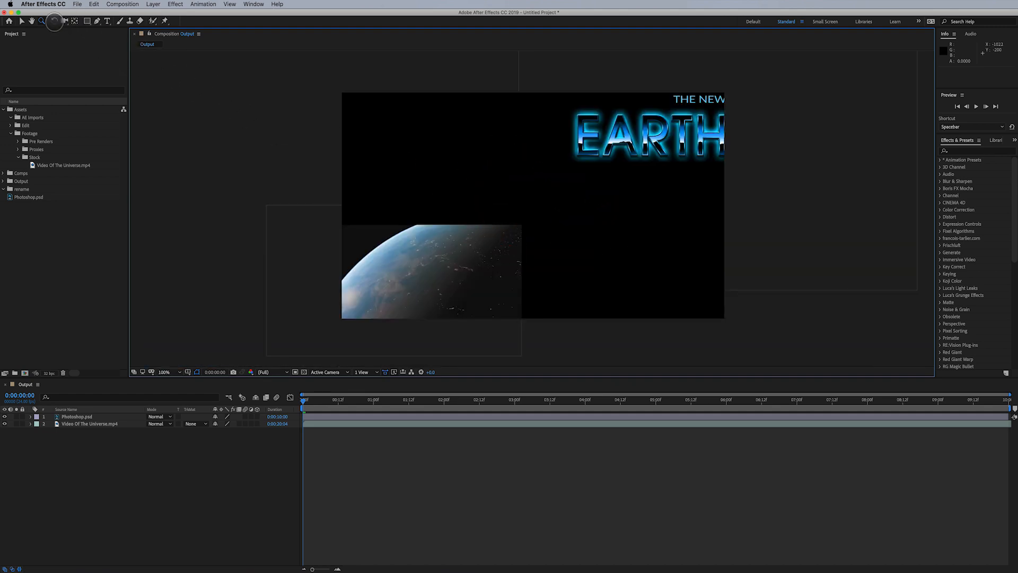
# - Try to rotate the title text layer with the Rotation tool
pyautogui.click(54, 21)
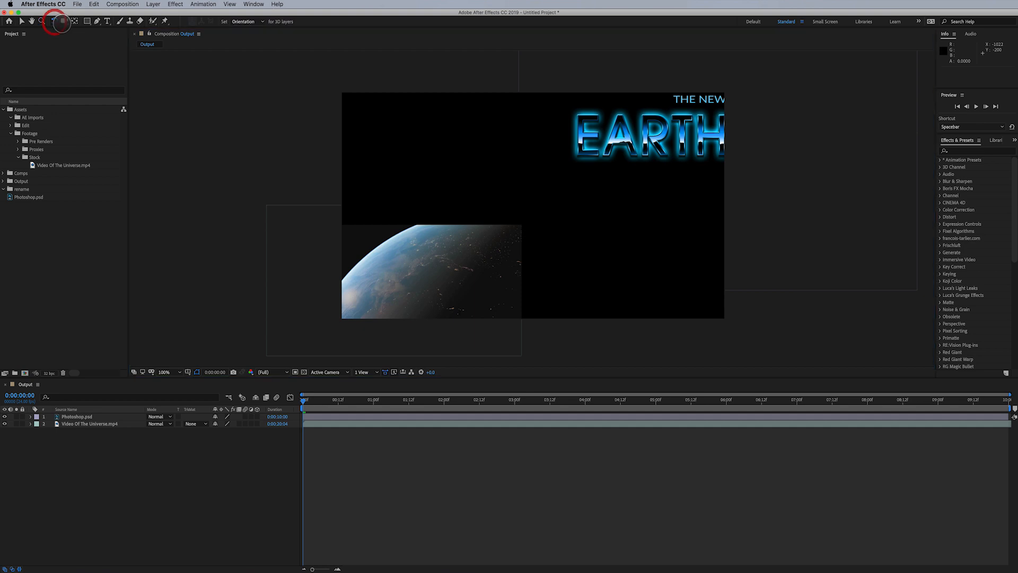
pyautogui.click(605, 152)
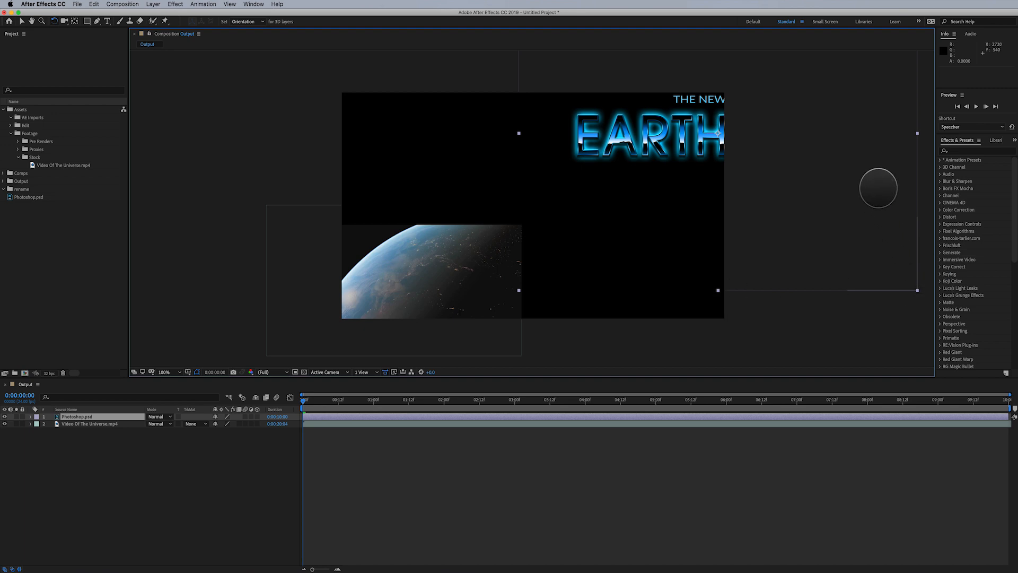
pyautogui.click(86, 416)
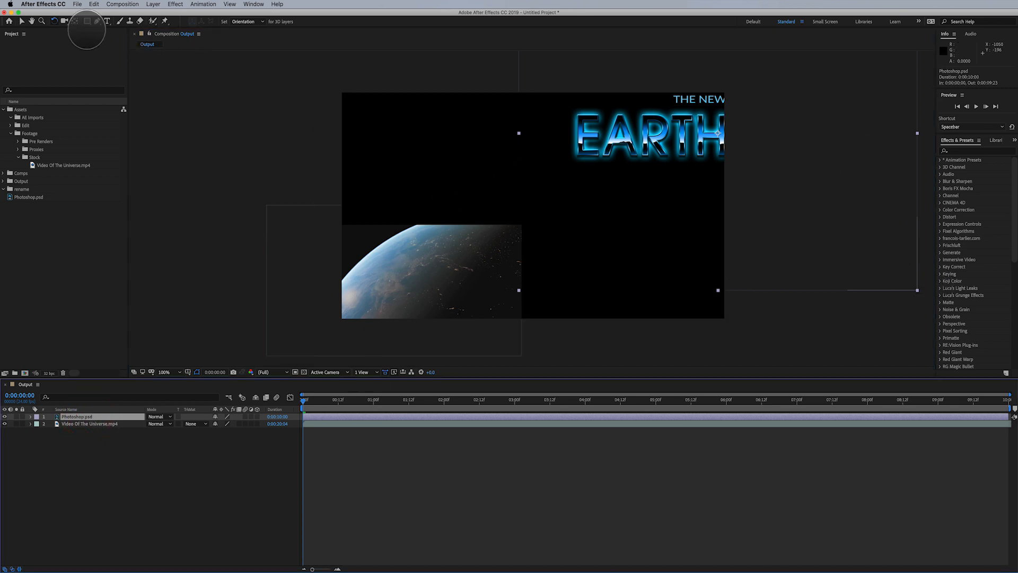
pyautogui.click(53, 21)
pyautogui.moveTo(522, 136); pyautogui.dragTo(539, 177)
# - Rotate the video layer slightly with the Rotation tool, then undo the rotation
pyautogui.click(402, 282)
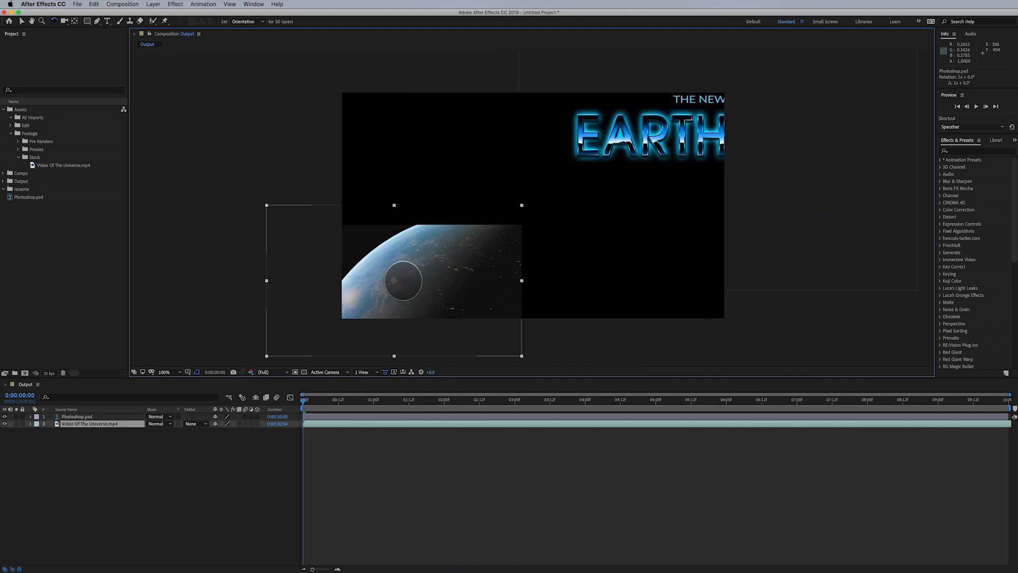
pyautogui.moveTo(473, 176); pyautogui.dragTo(493, 225)
pyautogui.moveTo(503, 178); pyautogui.dragTo(534, 237)
pyautogui.moveTo(484, 265); pyautogui.dragTo(546, 231)
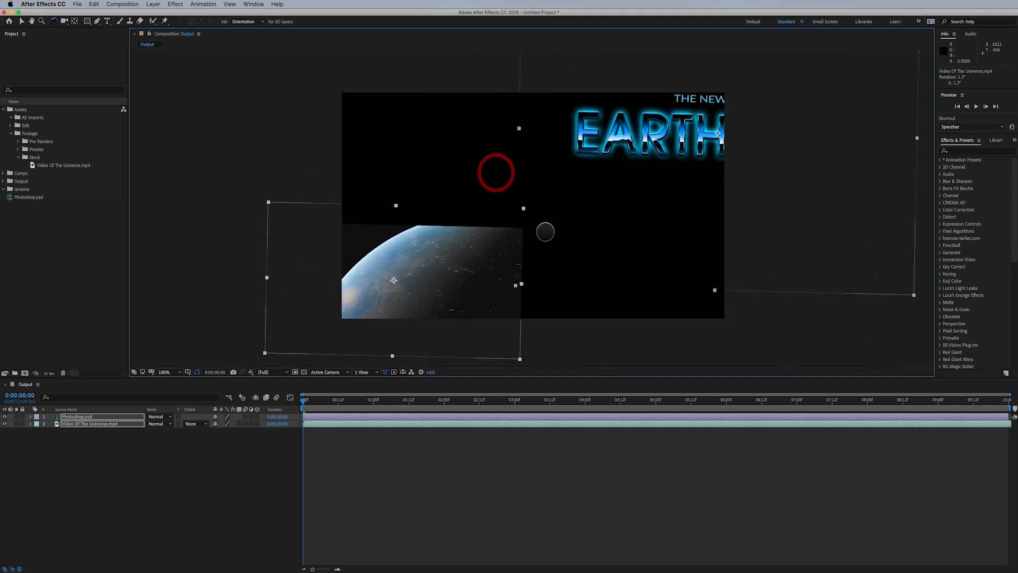
pyautogui.press('super+z')
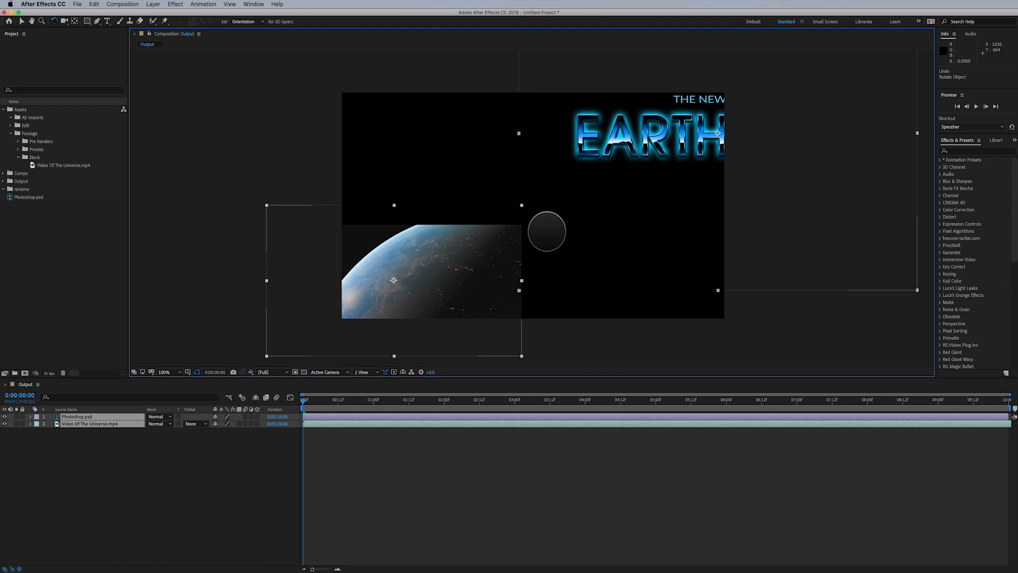
# - Switch back to the Selection tool and choose a tool from the Camera tool group
pyautogui.press('v')
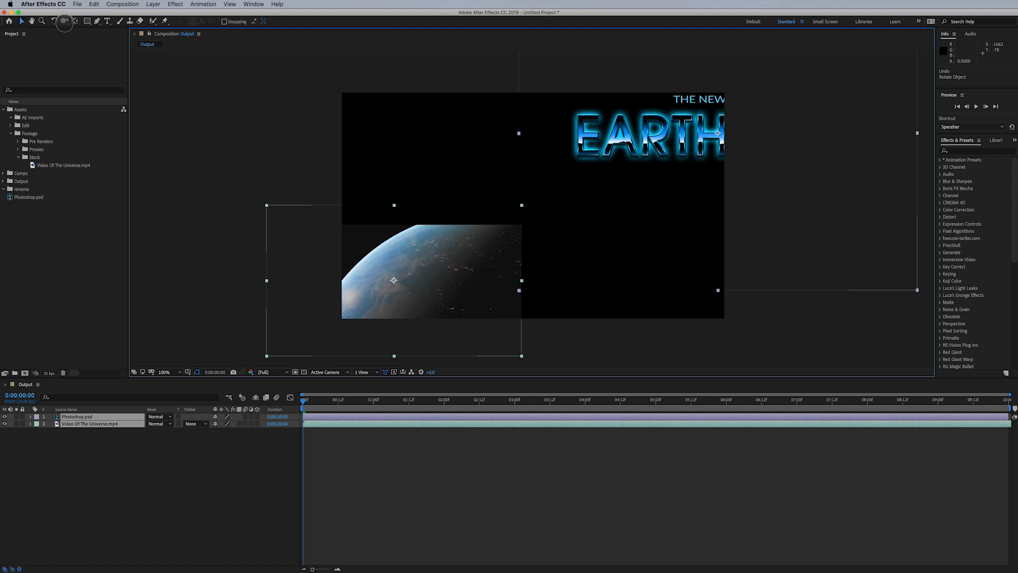
pyautogui.click(64, 21)
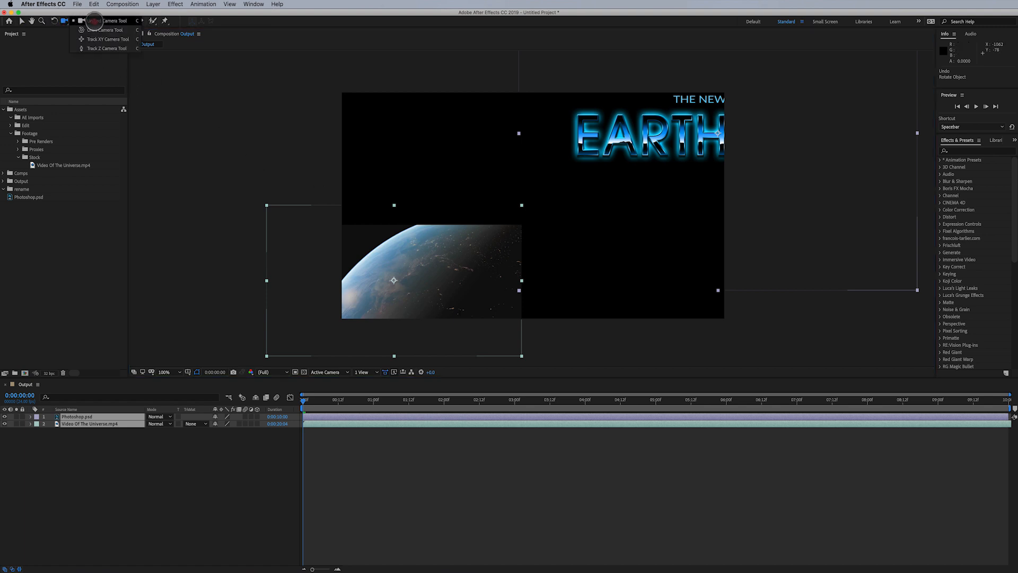
pyautogui.moveTo(94, 21); pyautogui.dragTo(104, 49)
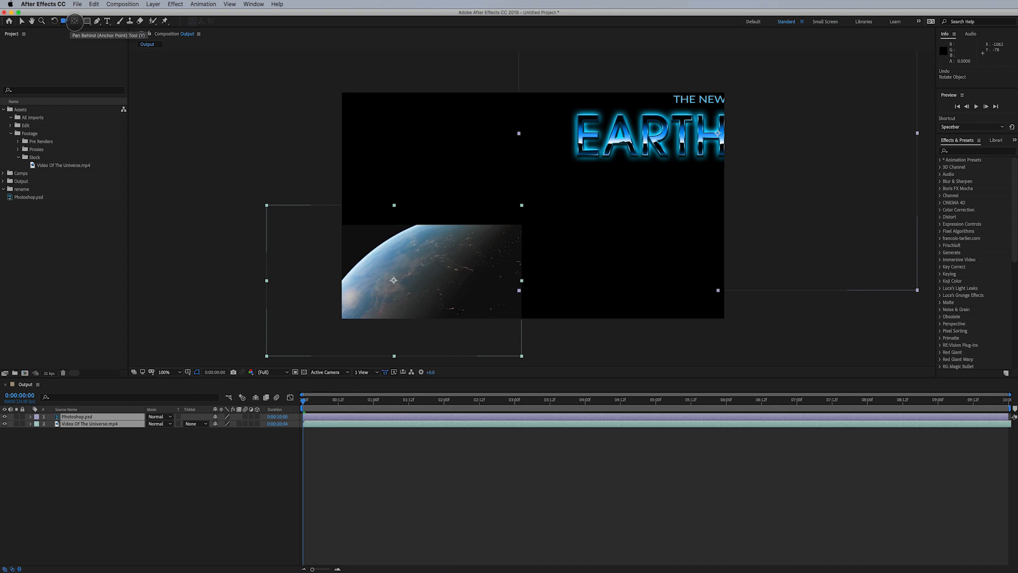
# - Move the video layer's anchor point with the Pan Behind tool, then drag it back to the layer centre
pyautogui.click(74, 21)
pyautogui.click(415, 258)
pyautogui.click(461, 467)
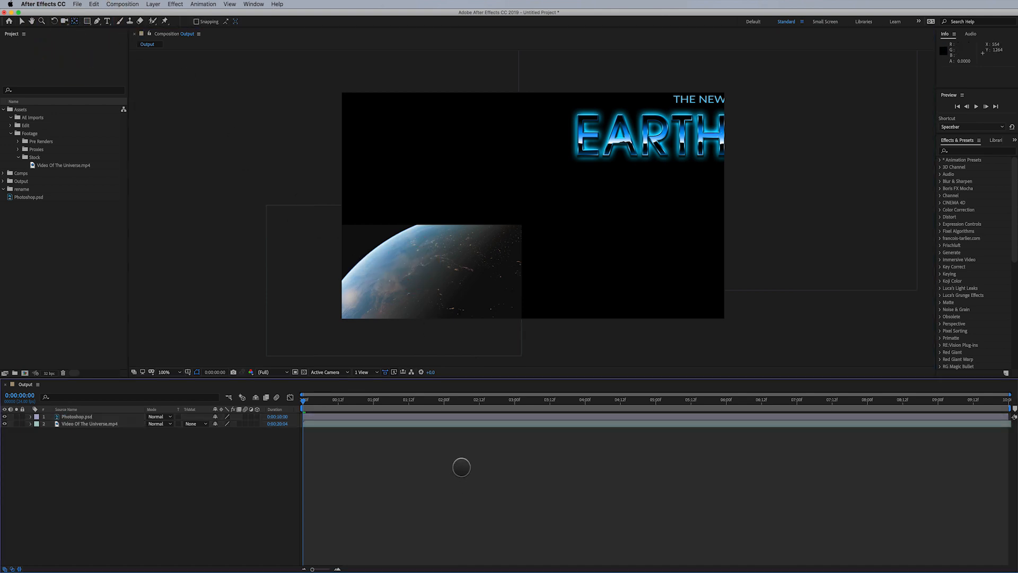
pyautogui.moveTo(423, 291); pyautogui.dragTo(314, 233)
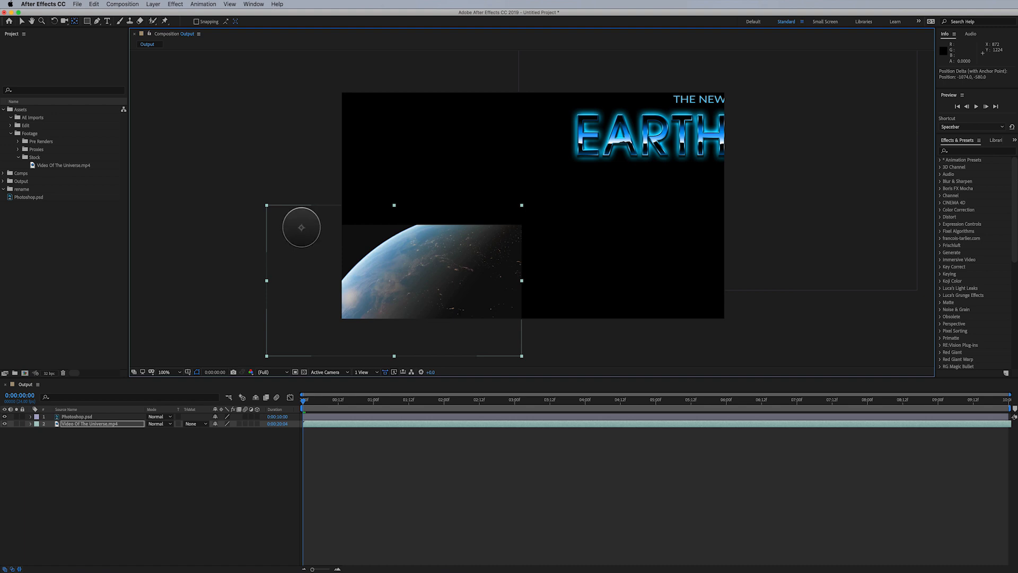
pyautogui.moveTo(301, 228); pyautogui.dragTo(515, 348)
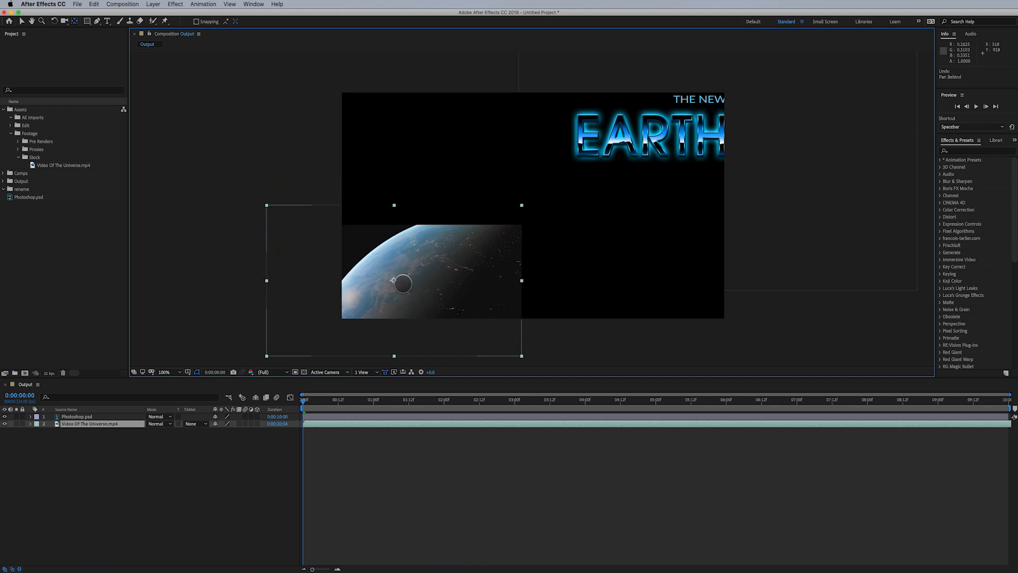
# - Rotate the video layer around a repositioned anchor point with the Rotation tool, then undo the rotation
pyautogui.press('w')
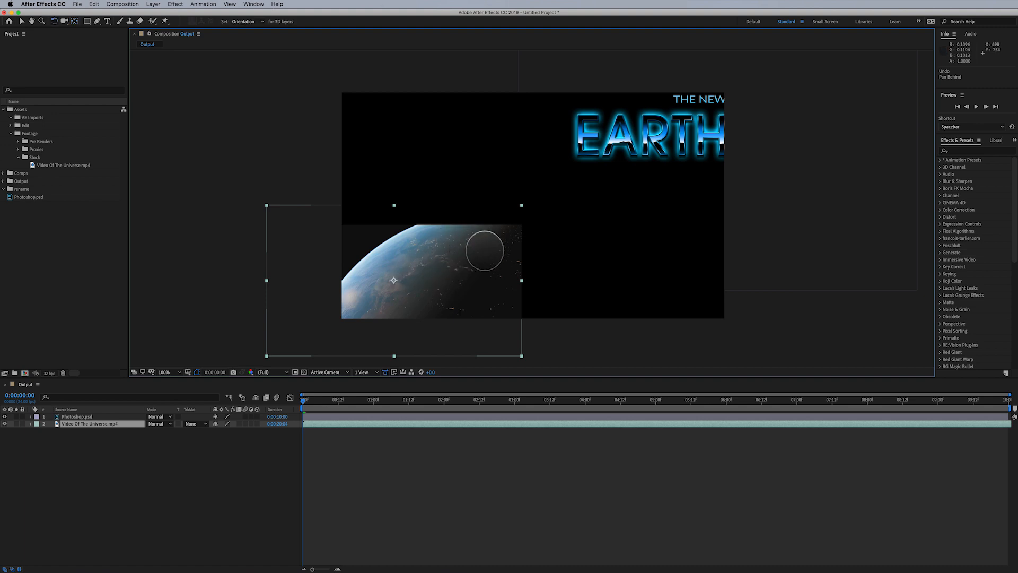
pyautogui.moveTo(484, 245); pyautogui.dragTo(475, 282)
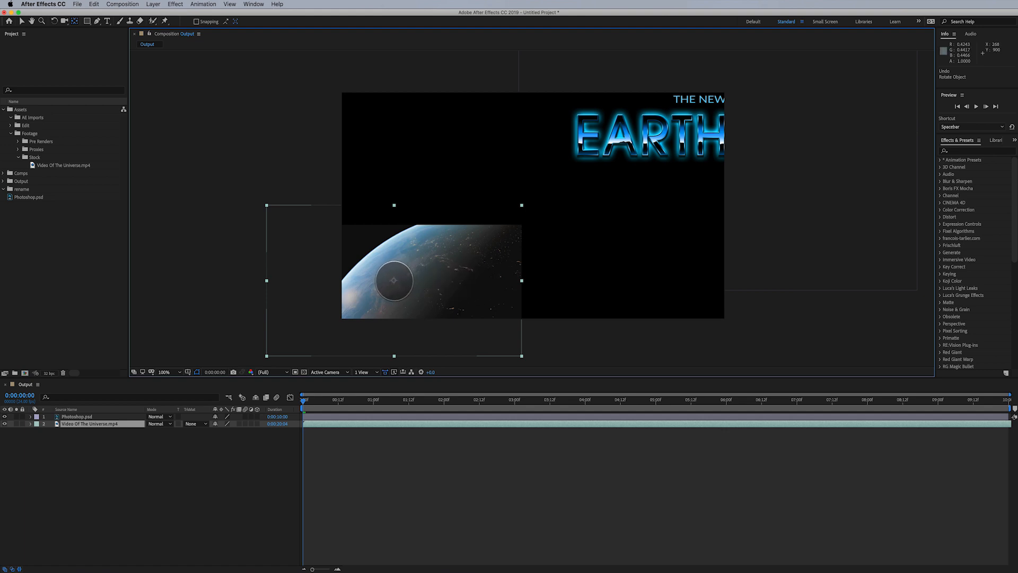
pyautogui.moveTo(394, 280); pyautogui.dragTo(505, 227)
pyautogui.press('w')
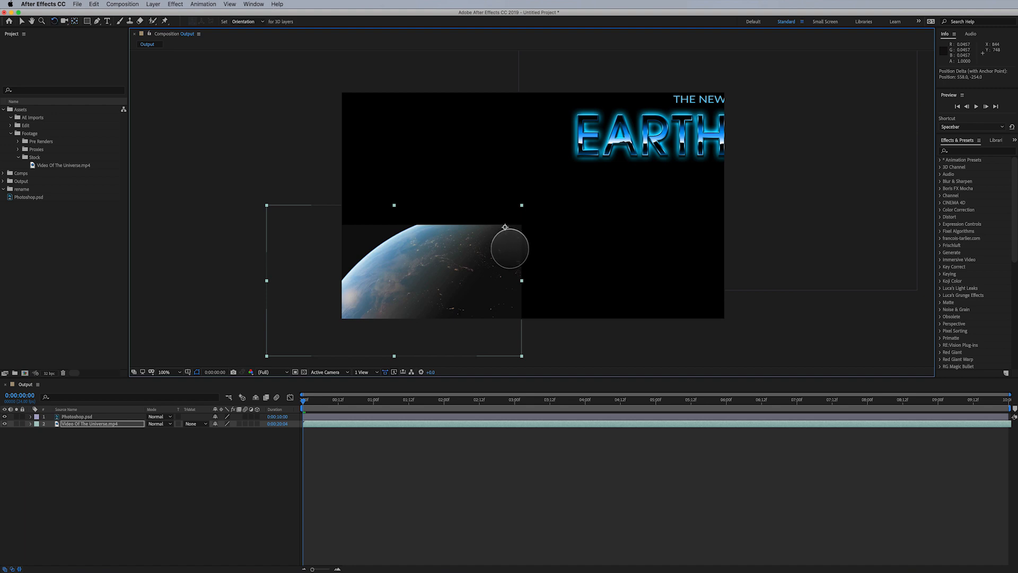
pyautogui.moveTo(508, 207); pyautogui.dragTo(514, 263)
pyautogui.press('super+z')
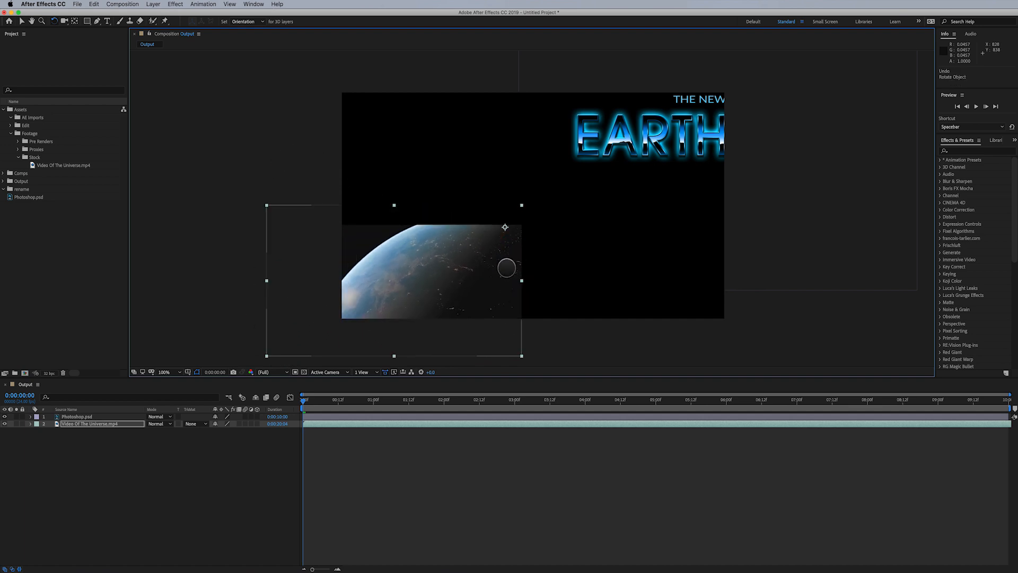
# - Move the video layer's anchor point again with the Pan Behind tool, then undo the move
pyautogui.press('y')
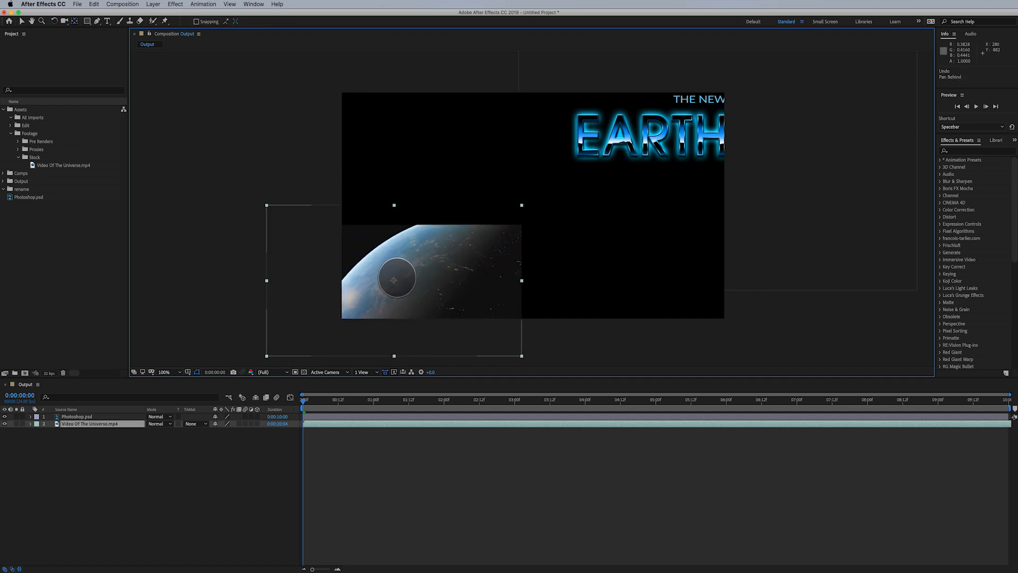
pyautogui.moveTo(478, 263); pyautogui.dragTo(467, 301)
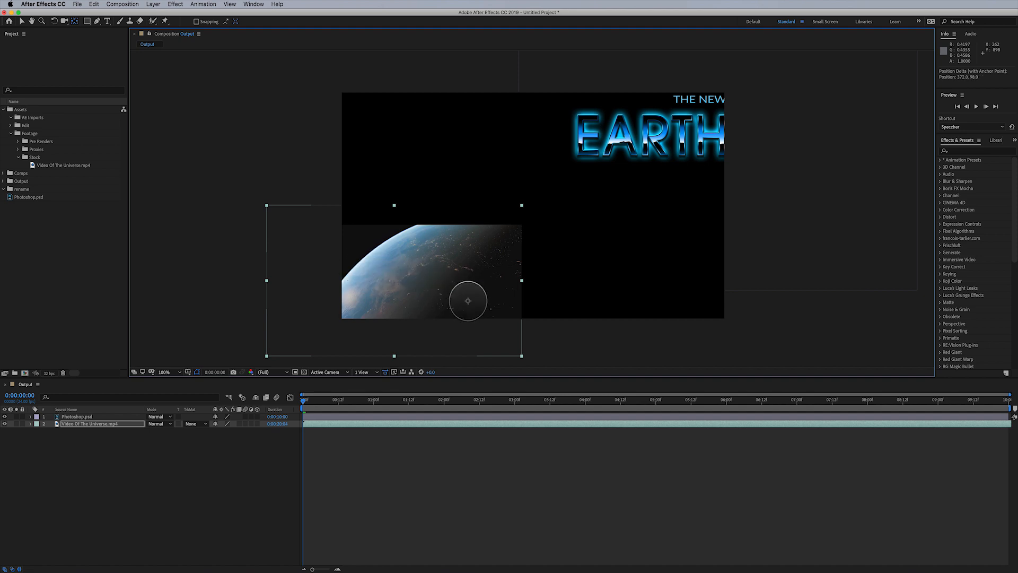
pyautogui.press('super+z')
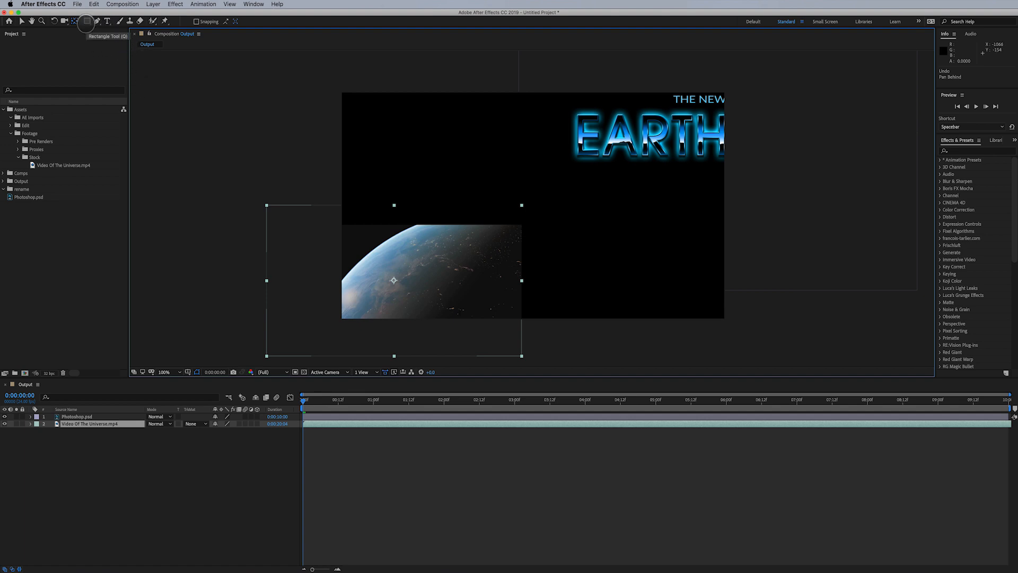
# - Draw a tall rectangular mask over the left part of the video layer with the Rectangle tool
pyautogui.click(87, 21)
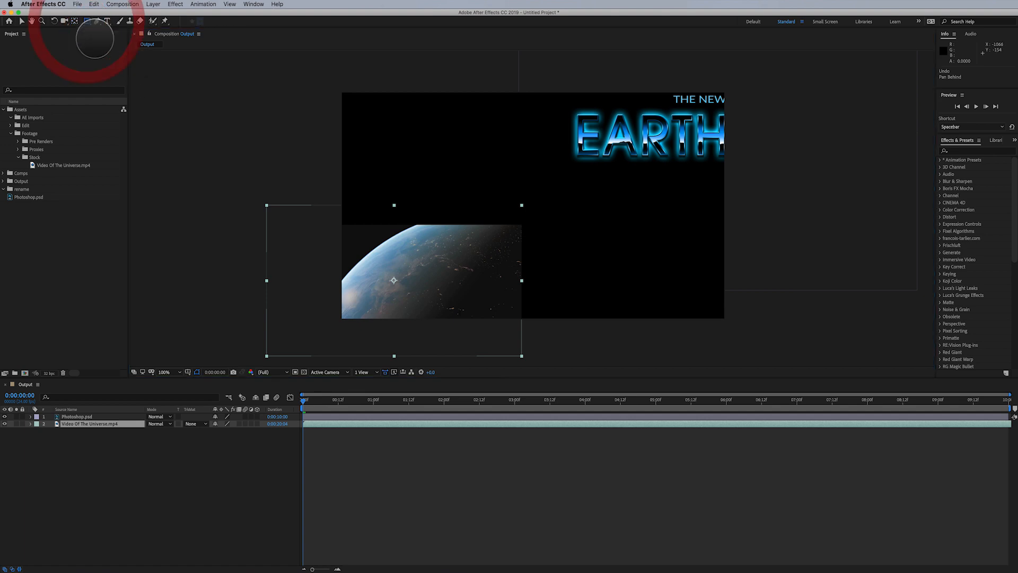
pyautogui.moveTo(383, 159); pyautogui.dragTo(239, 363)
pyautogui.press('v')
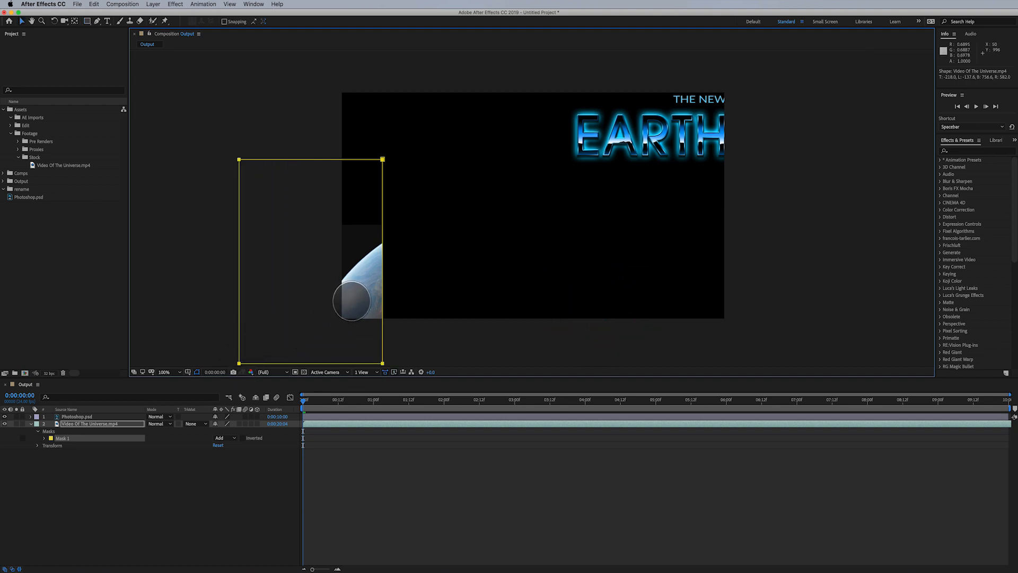
pyautogui.click(23, 21)
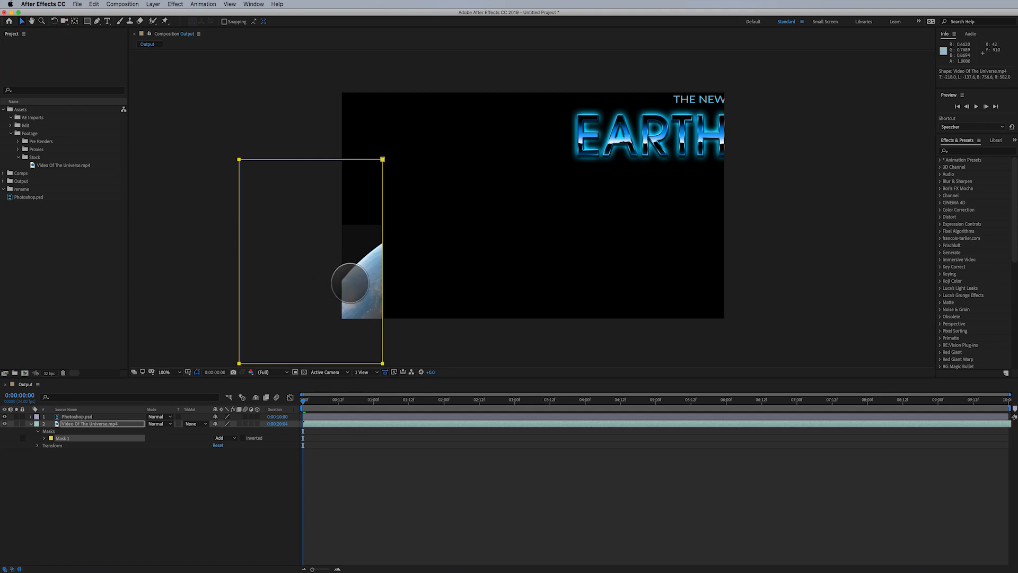
# - Move the video layer toward the composition centre and shift the title layer mostly off the right edge
pyautogui.click(358, 285)
pyautogui.moveTo(358, 286); pyautogui.dragTo(479, 223)
pyautogui.click(599, 156)
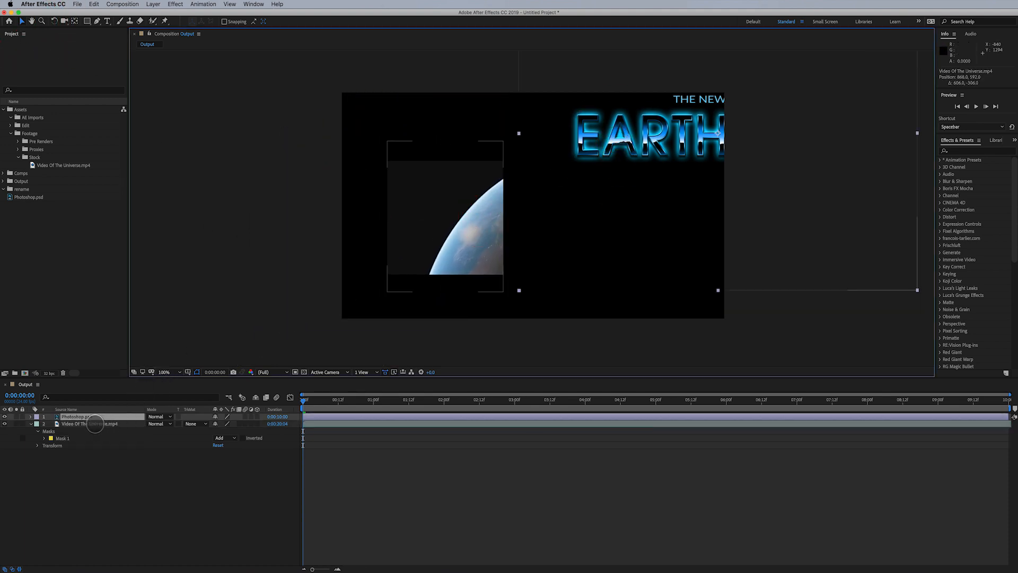
pyautogui.moveTo(552, 248); pyautogui.dragTo(733, 210)
# - Move the top edge of the video layer's rectangular mask downward
pyautogui.click(466, 200)
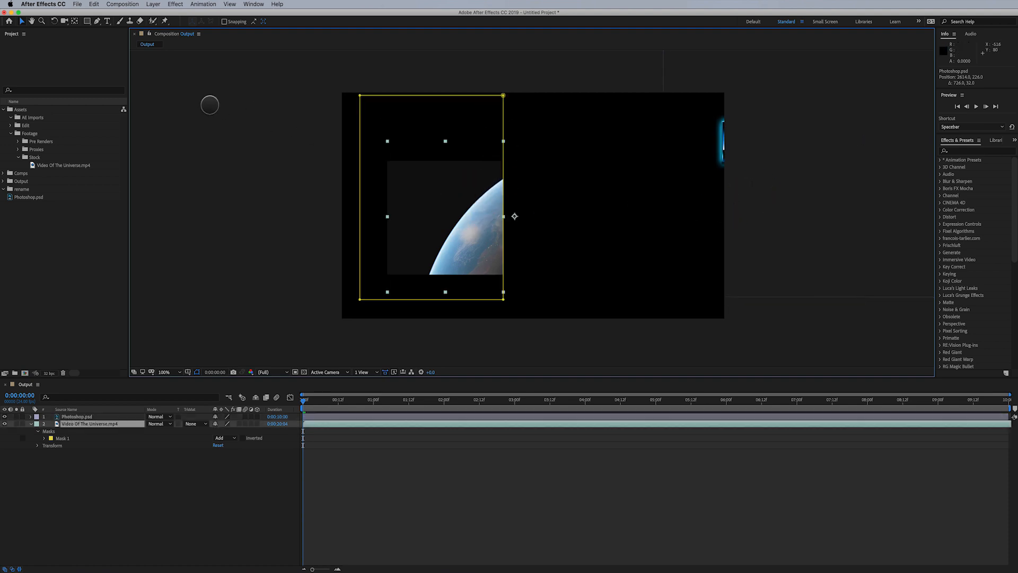
pyautogui.moveTo(502, 130); pyautogui.dragTo(598, 186)
pyautogui.press('super+z')
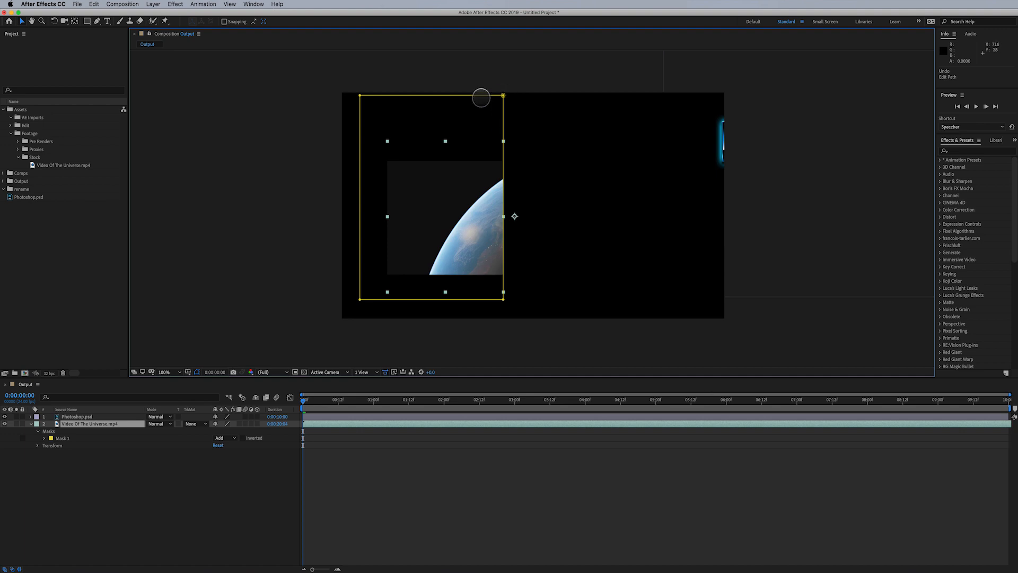
pyautogui.click(481, 96)
pyautogui.moveTo(481, 95); pyautogui.dragTo(469, 126)
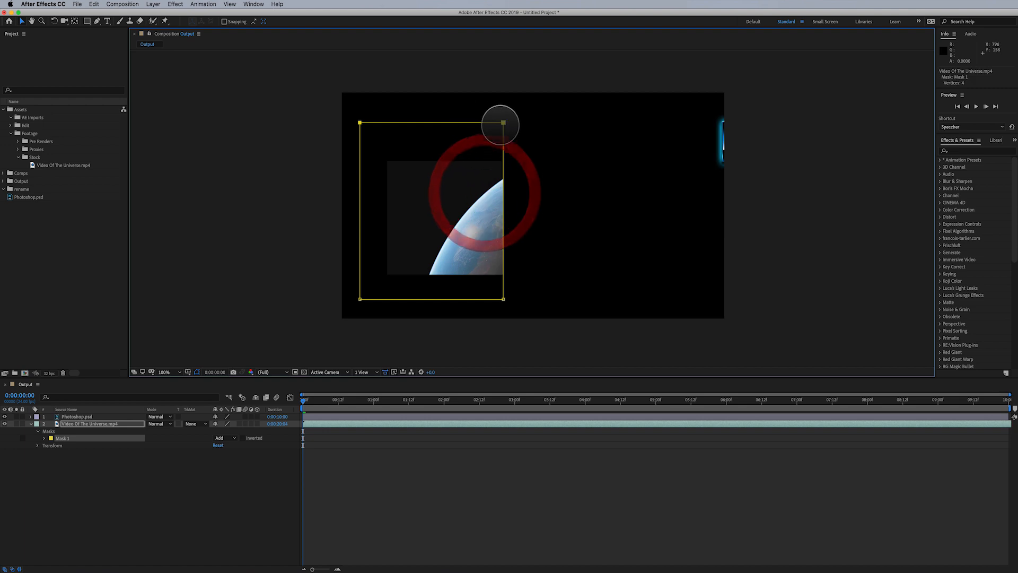
# - Drag the mask's four corner vertices into a skewed shape, then undo all four vertex moves
pyautogui.moveTo(360, 298); pyautogui.dragTo(405, 257)
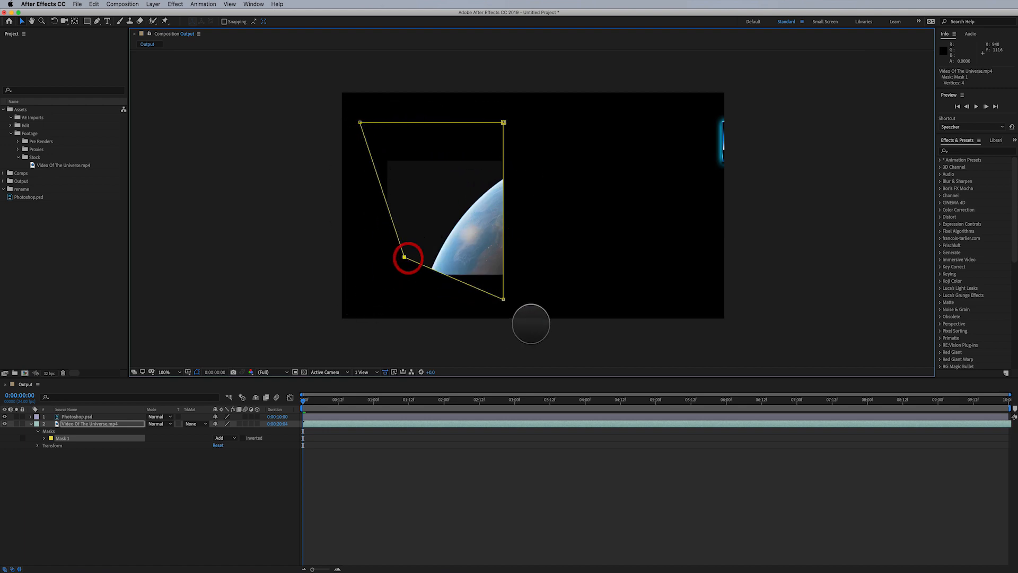
pyautogui.moveTo(503, 299); pyautogui.dragTo(542, 237)
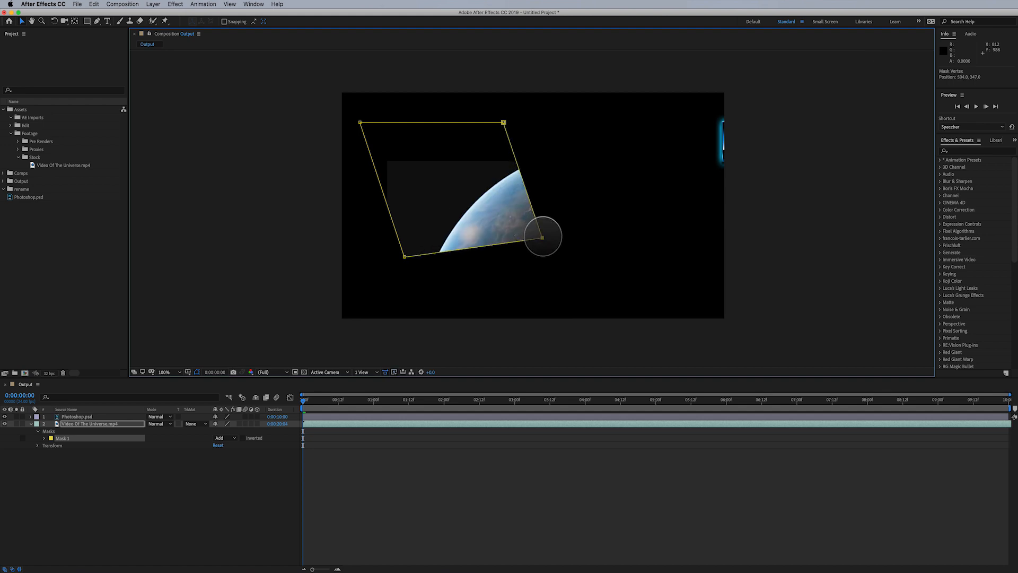
pyautogui.moveTo(503, 122); pyautogui.dragTo(566, 162)
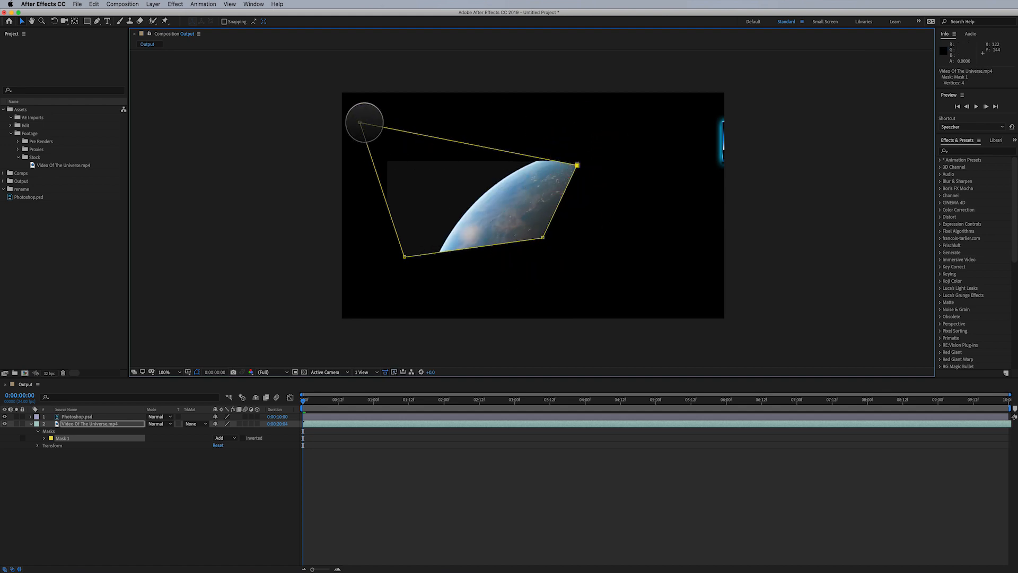
pyautogui.moveTo(362, 124); pyautogui.dragTo(402, 147)
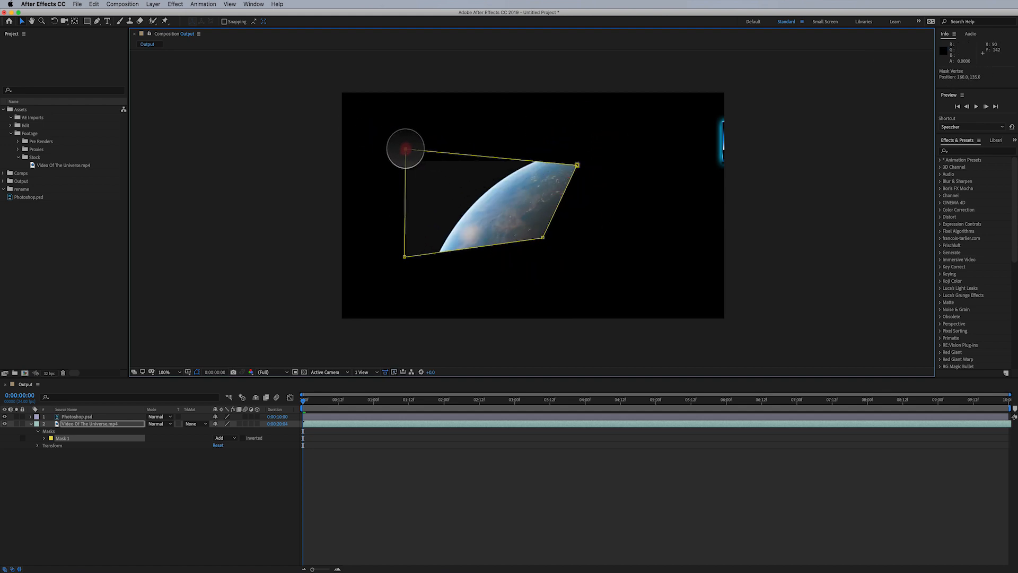
pyautogui.press('super+z')
pyautogui.press('super+z')
pyautogui.press('super+z')
pyautogui.press('super+z')
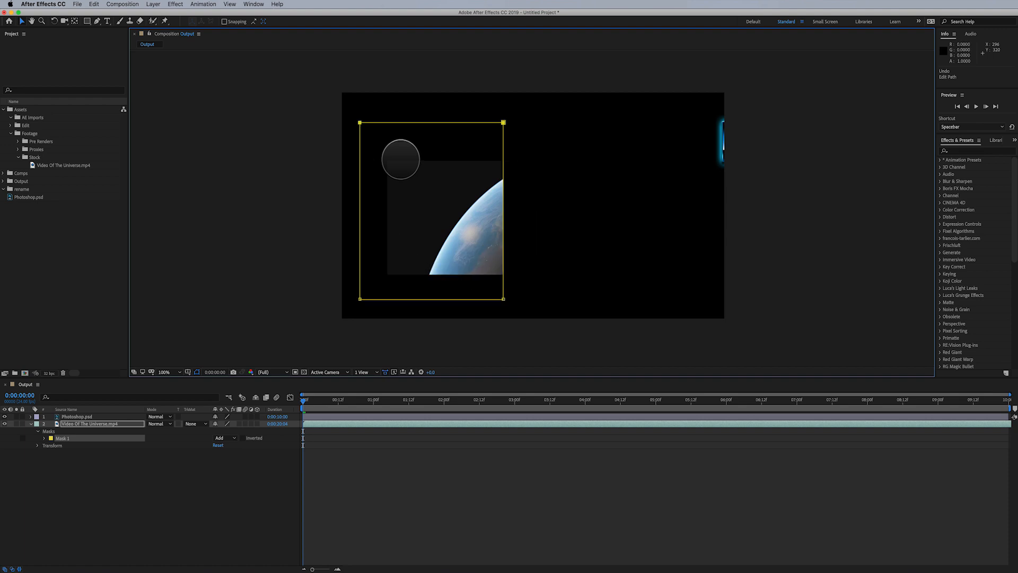
# - Delete the rectangular mask from the video layer
pyautogui.click(63, 438)
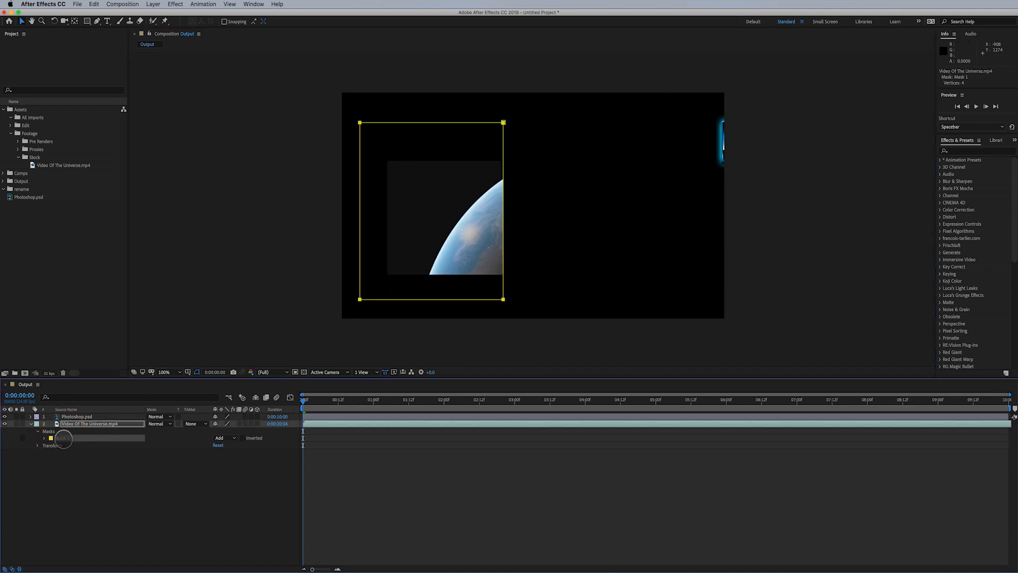
pyautogui.press('Delete')
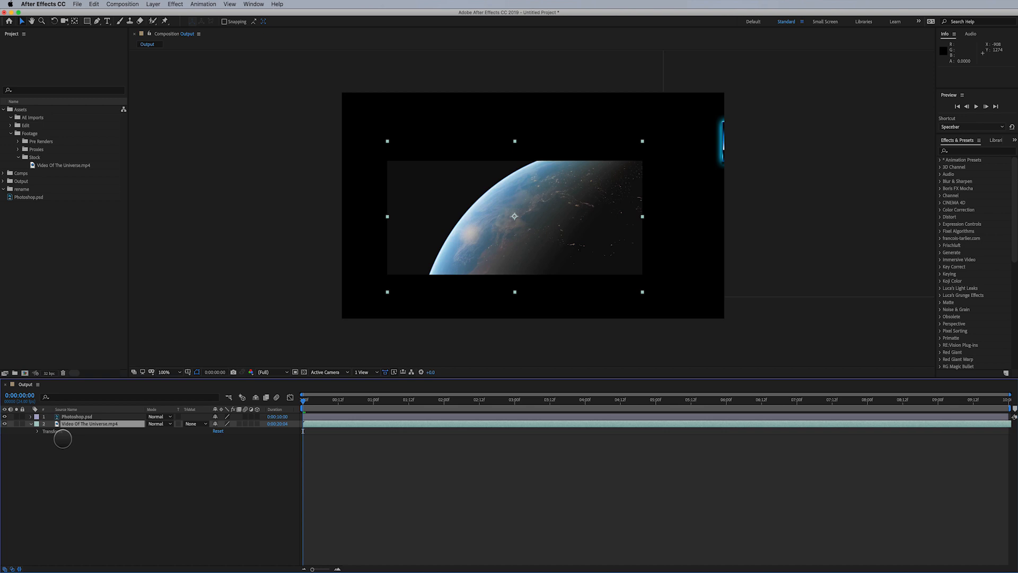
pyautogui.click(94, 454)
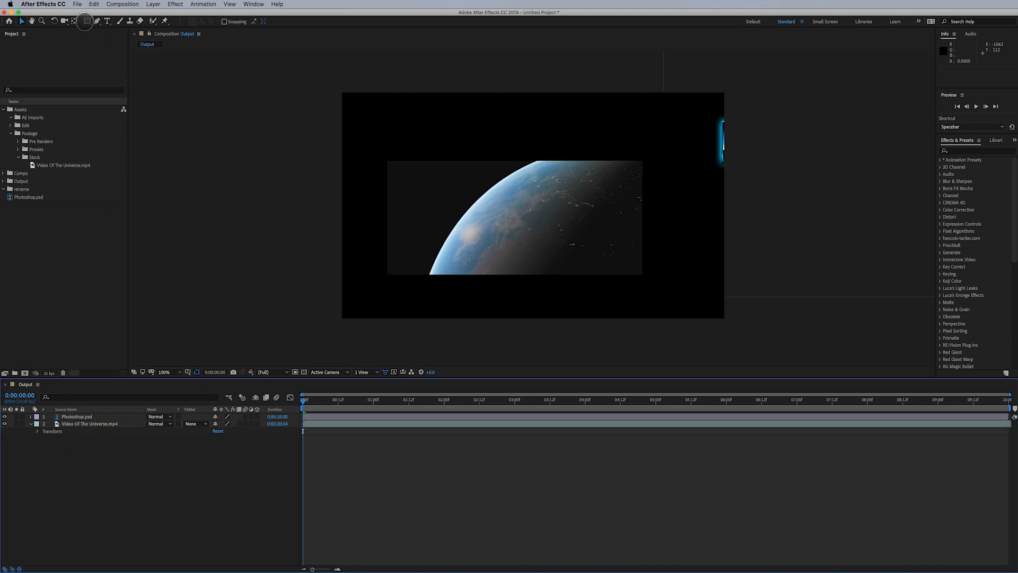
# - Create a full-composition rectangle shape layer with the Rectangle tool, then delete that shape layer
pyautogui.click(85, 21)
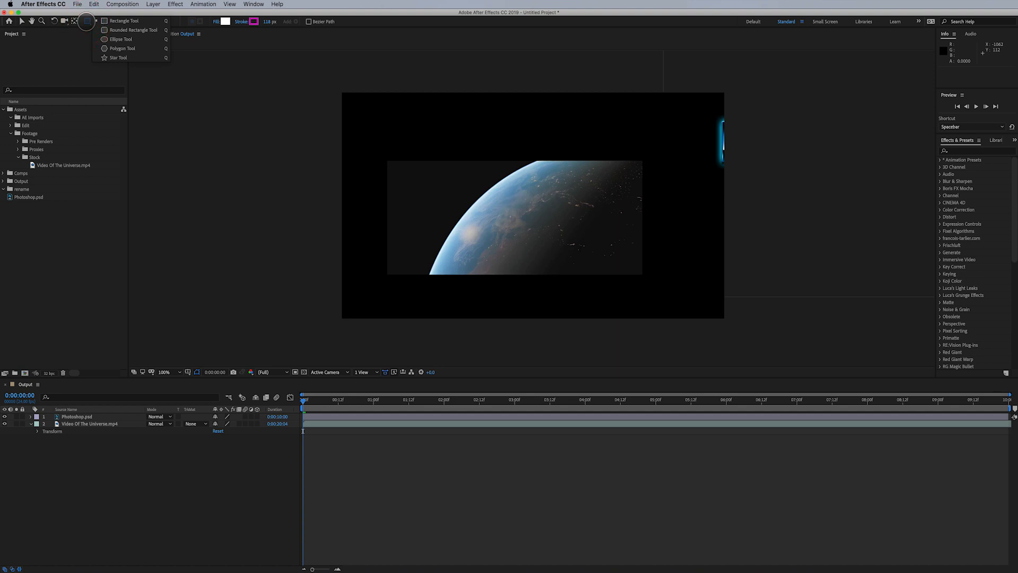
pyautogui.doubleClick(87, 21)
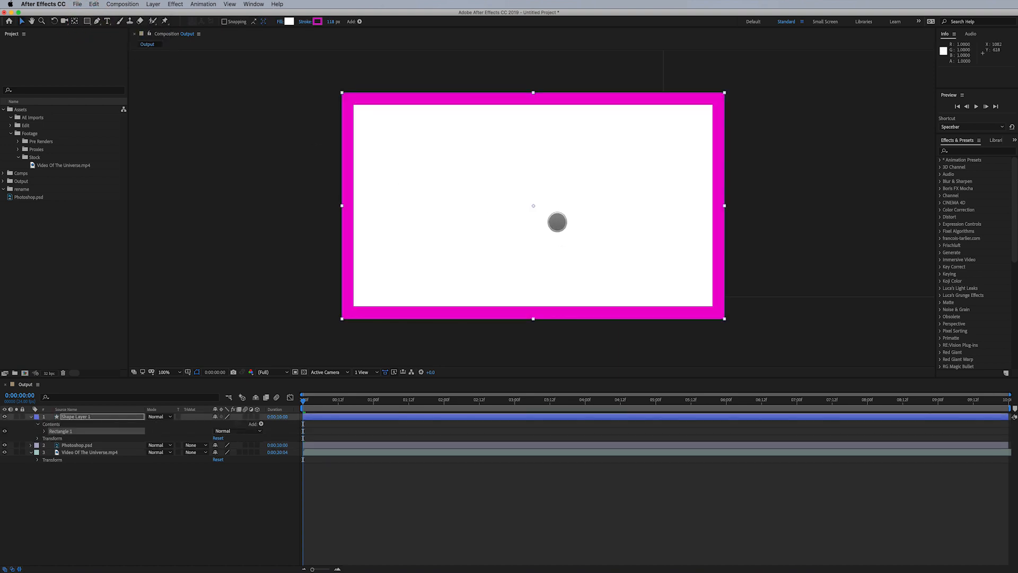
pyautogui.click(117, 416)
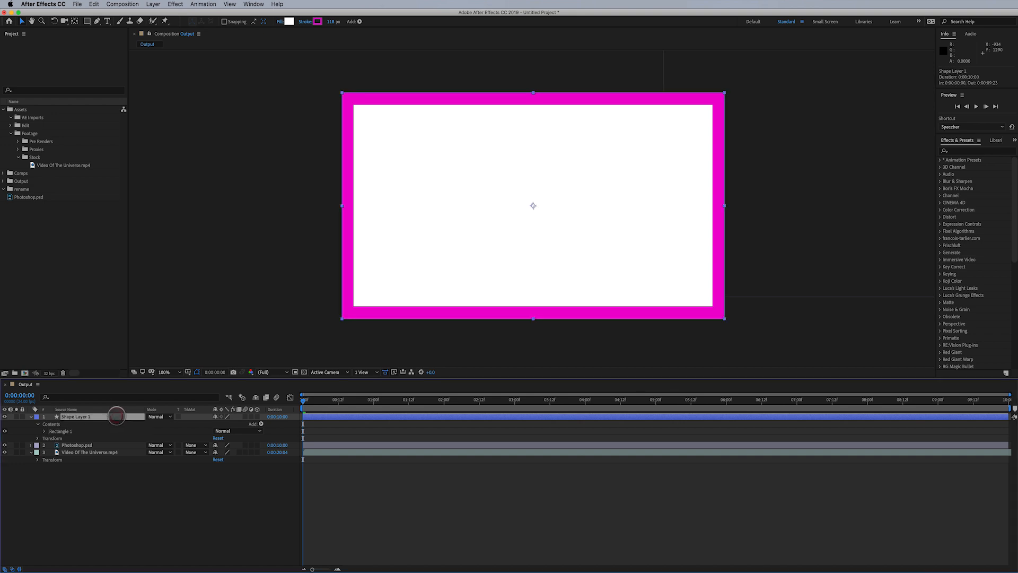
pyautogui.press('Delete')
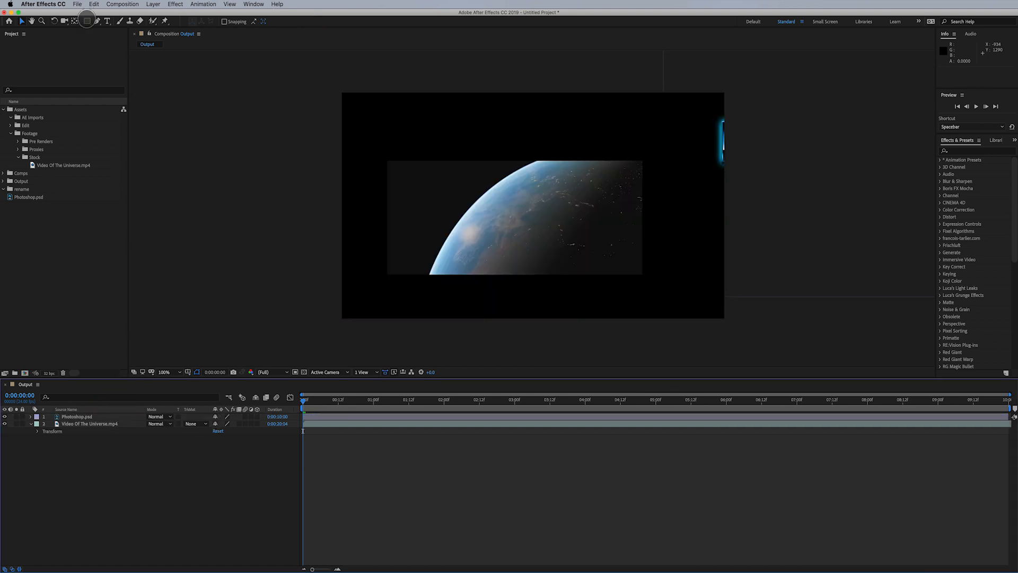
# - Switch to the Ellipse tool and draw a large circular mask over the planet on the video layer
pyautogui.click(87, 22)
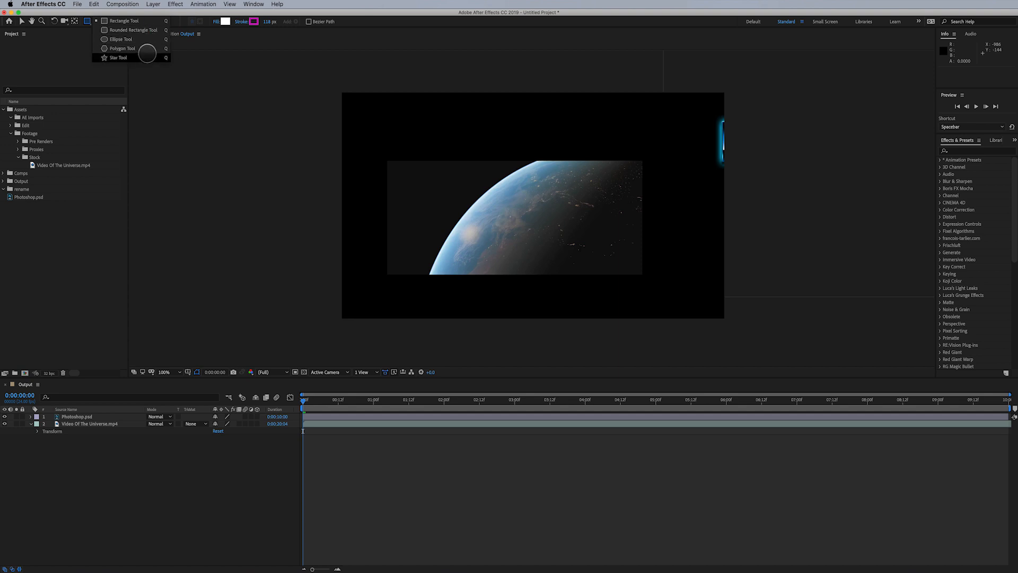
pyautogui.click(138, 40)
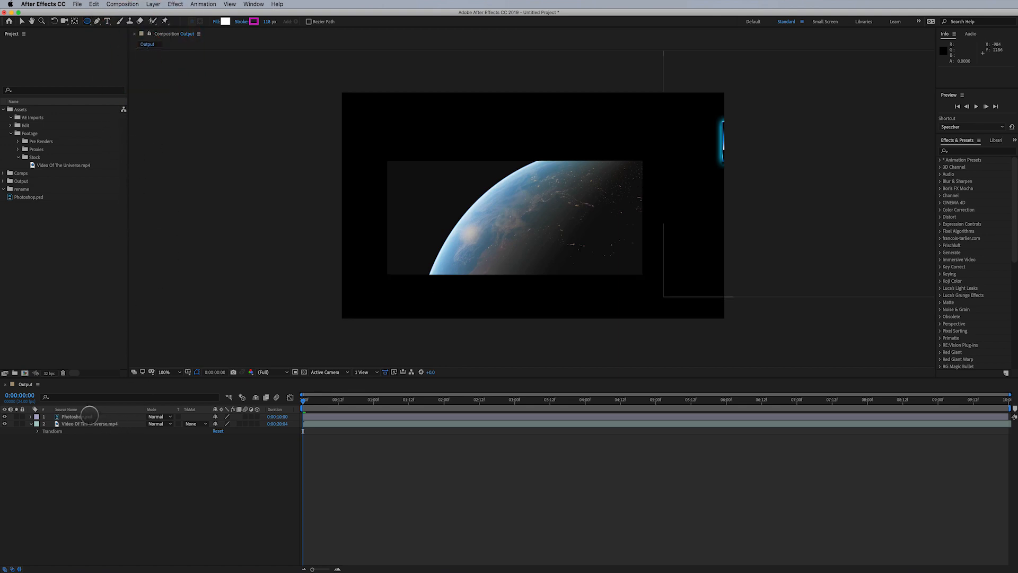
pyautogui.click(79, 417)
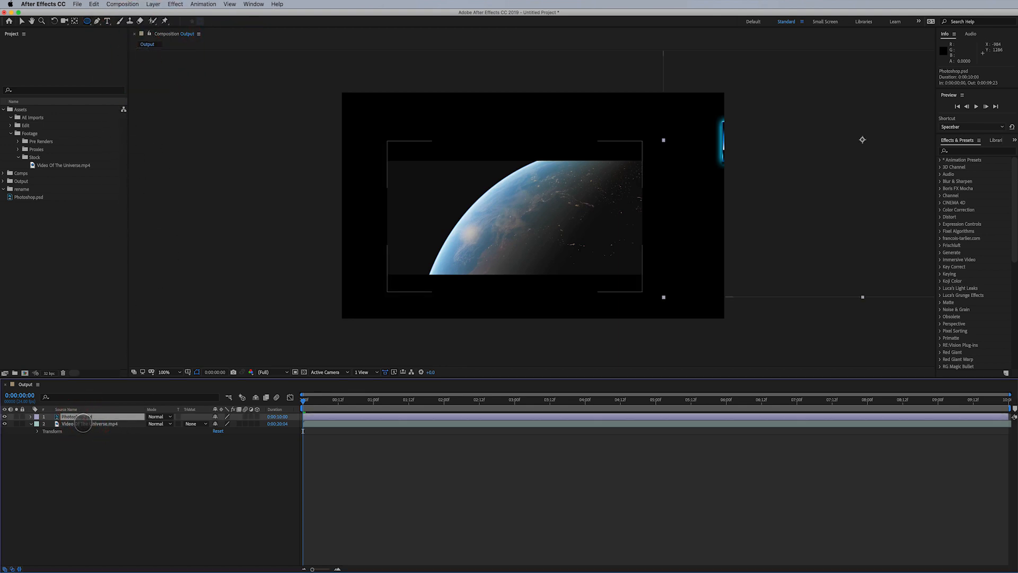
pyautogui.click(86, 424)
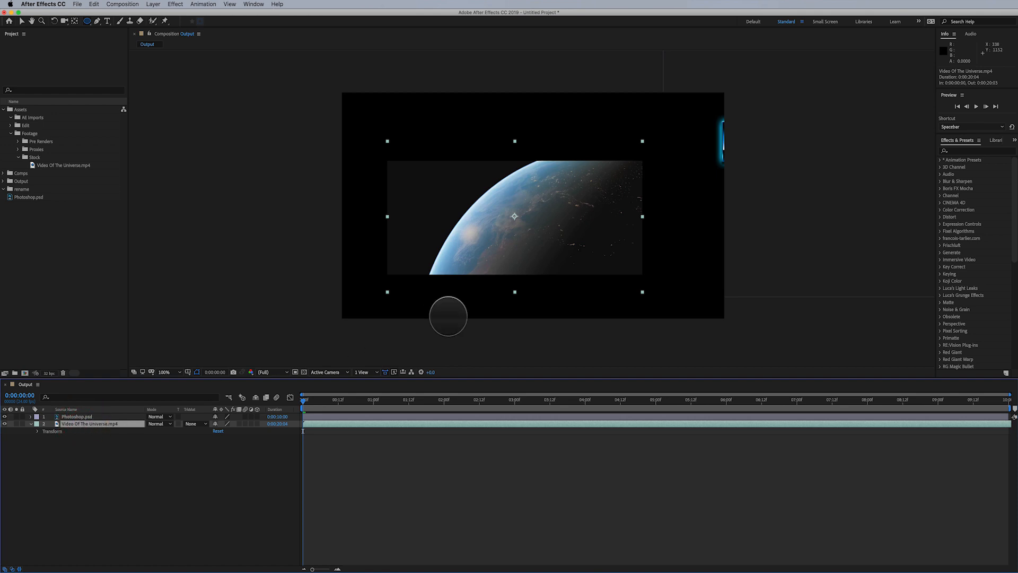
pyautogui.moveTo(436, 168); pyautogui.dragTo(516, 230)
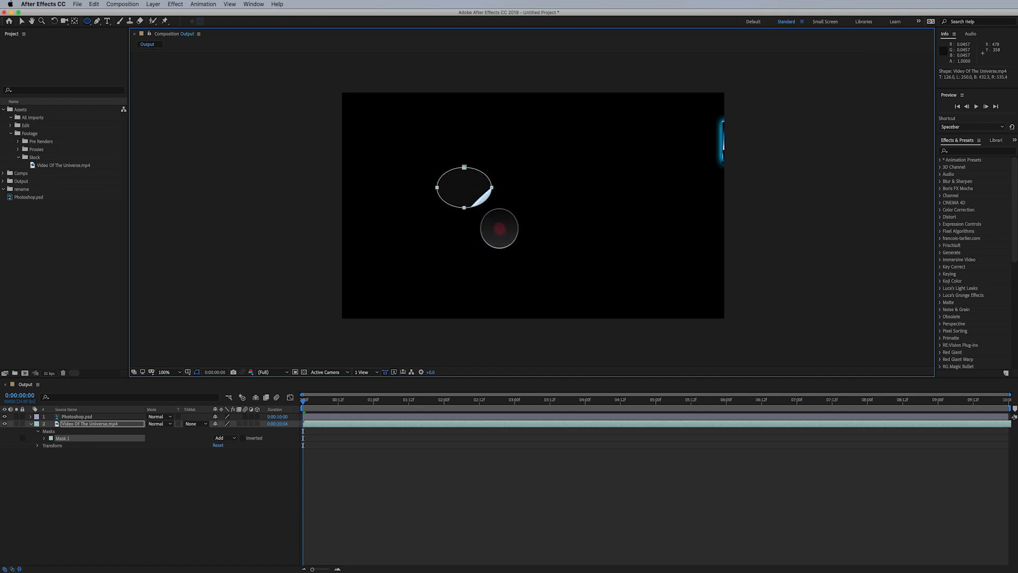
pyautogui.moveTo(505, 206); pyautogui.dragTo(451, 201)
pyautogui.moveTo(522, 242); pyautogui.dragTo(622, 273)
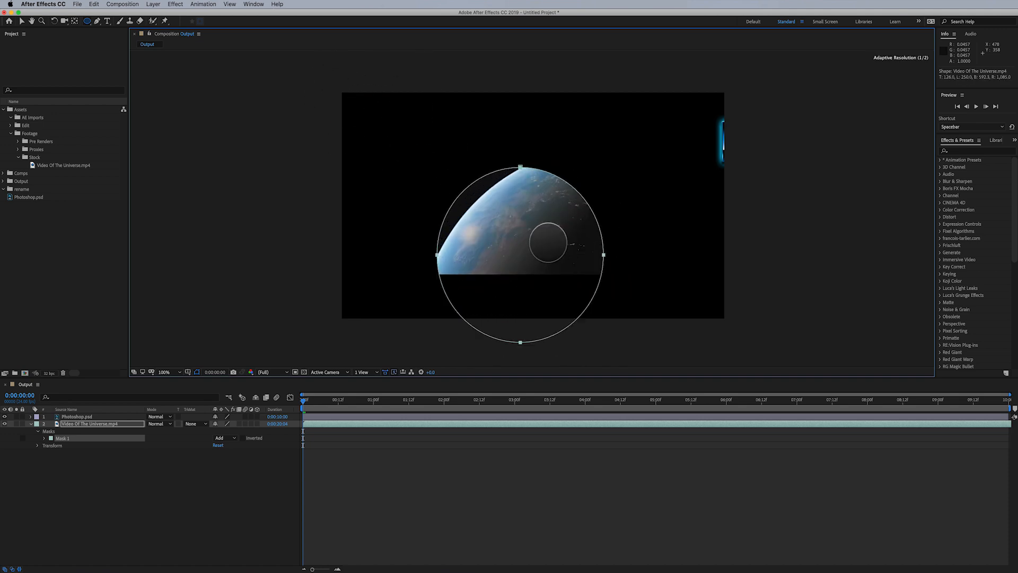
# - Undo the ellipse mask, then try drawing a rectangular mask over the planet video with the Rectangle tool and undo it
pyautogui.press('super+z')
pyautogui.click(89, 21)
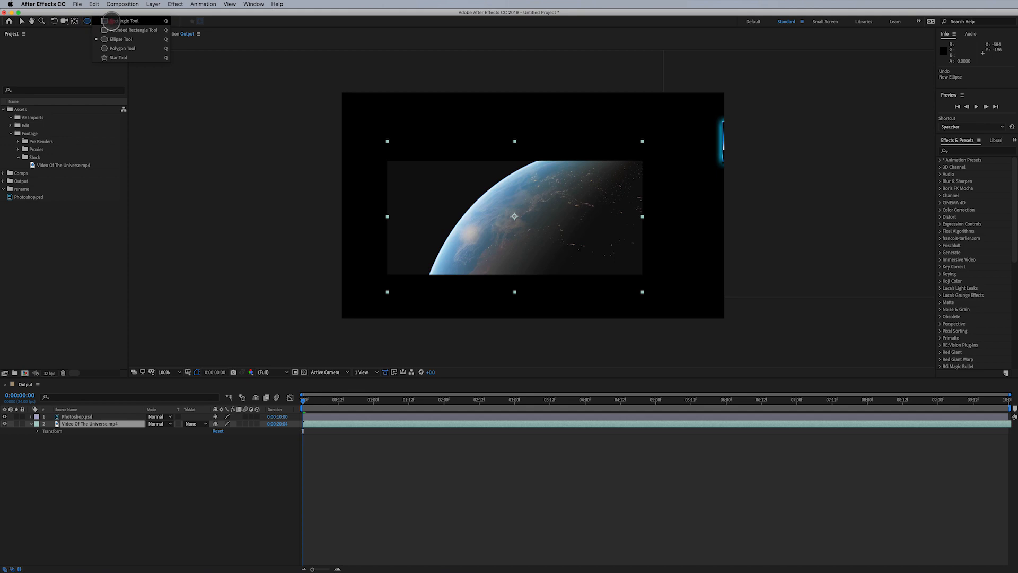
pyautogui.click(112, 21)
pyautogui.moveTo(419, 163); pyautogui.dragTo(633, 388)
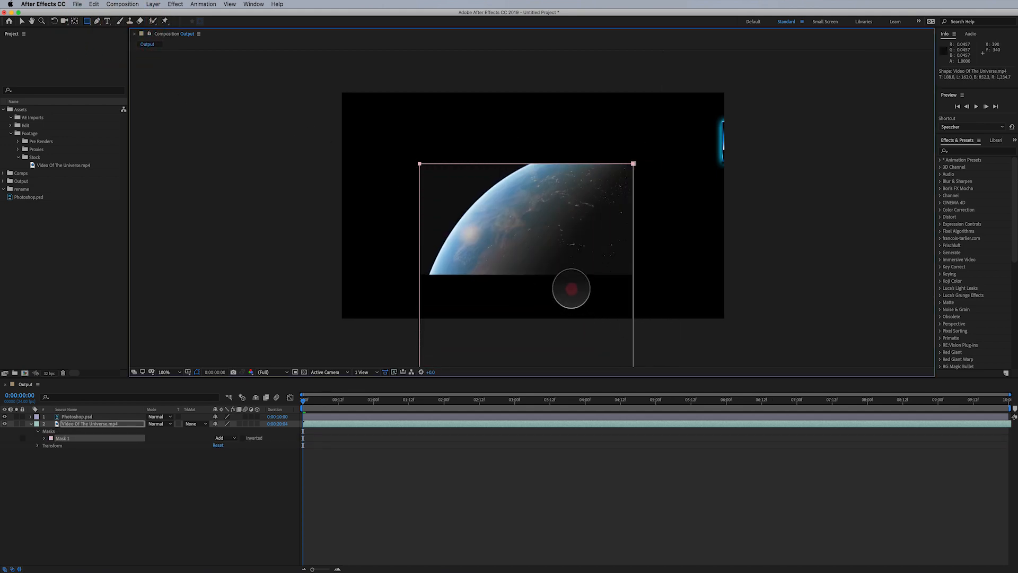
pyautogui.moveTo(571, 289)
pyautogui.mouseDown()
pyautogui.moveTo(451, 196)
pyautogui.moveTo(497, 249)
pyautogui.moveTo(566, 227)
pyautogui.moveTo(565, 298)
pyautogui.moveTo(654, 228)
pyautogui.moveTo(735, 318)
pyautogui.moveTo(589, 291)
pyautogui.moveTo(538, 201)
pyautogui.moveTo(550, 268)
pyautogui.moveTo(631, 308)
pyautogui.moveTo(572, 286)
pyautogui.mouseUp()
pyautogui.press('super+z')
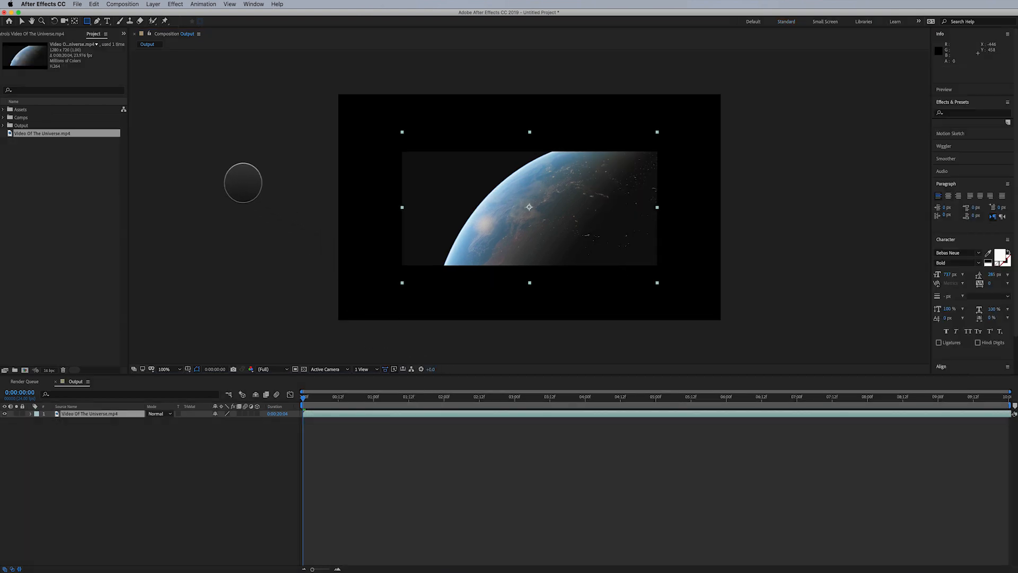
# - Draw a closed six-point polygon mask around the planet with the Pen tool
pyautogui.click(96, 22)
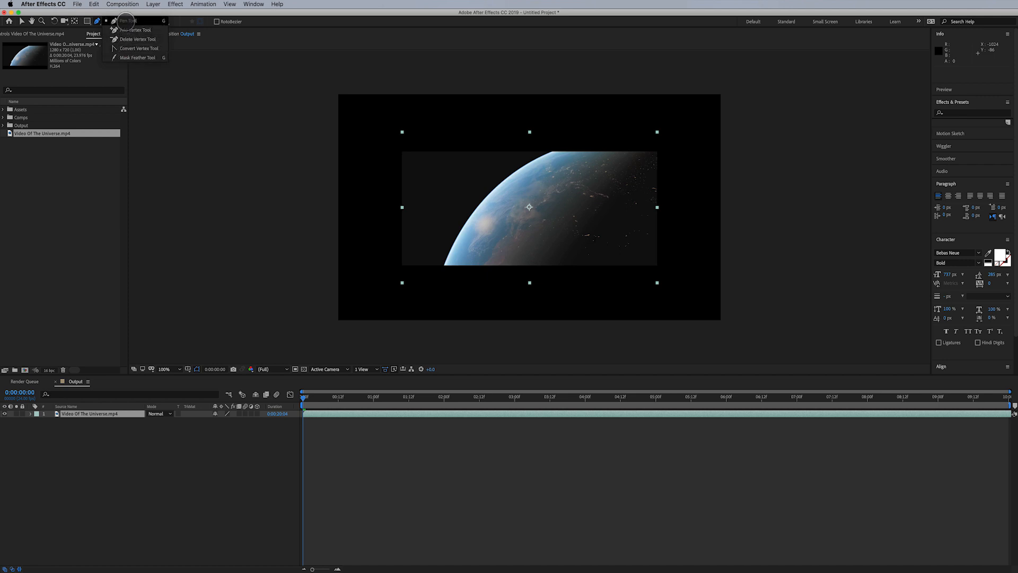
pyautogui.click(126, 20)
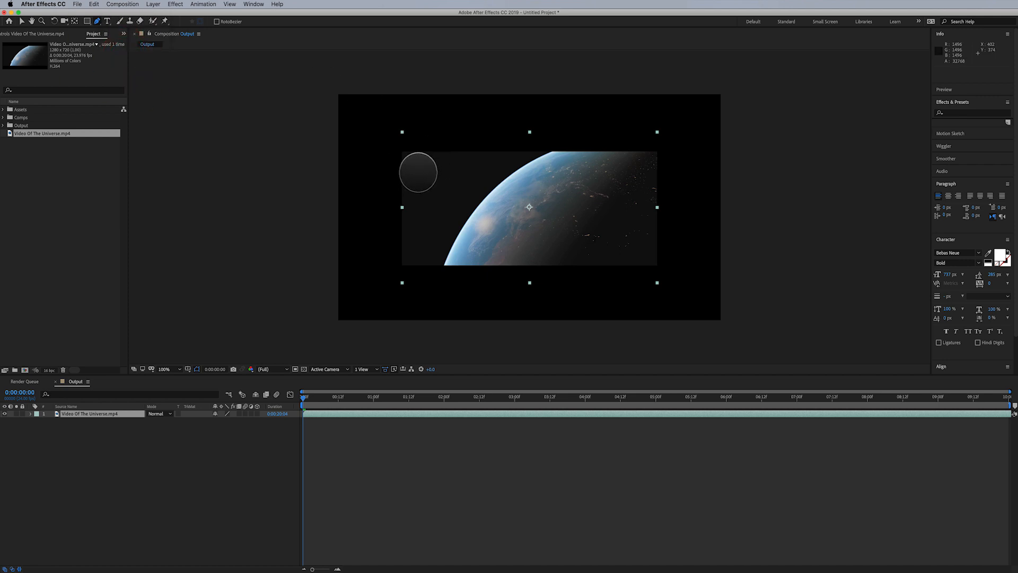
pyautogui.click(418, 172)
pyautogui.click(475, 145)
pyautogui.click(574, 143)
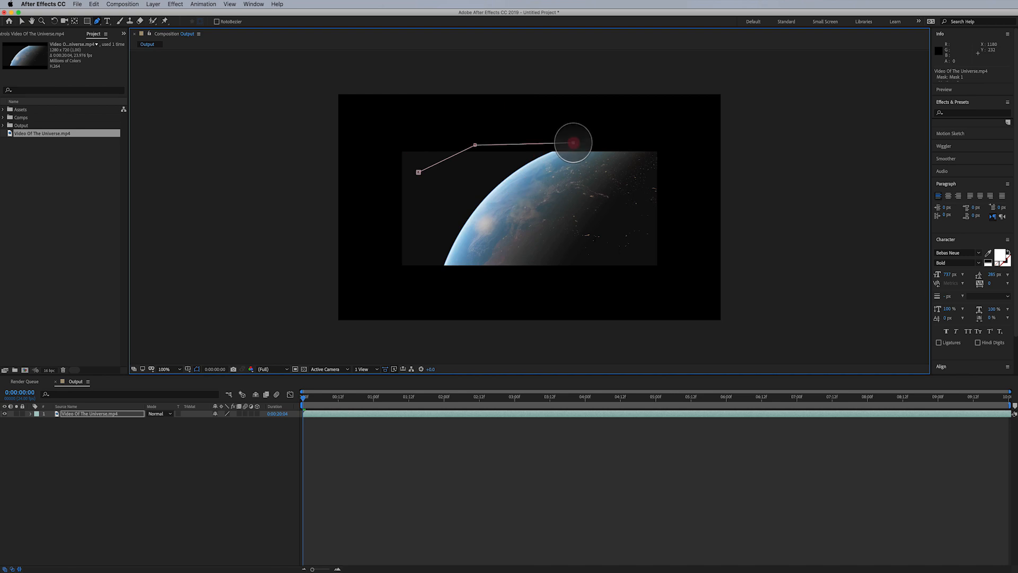
pyautogui.click(575, 199)
pyautogui.click(555, 245)
pyautogui.click(453, 237)
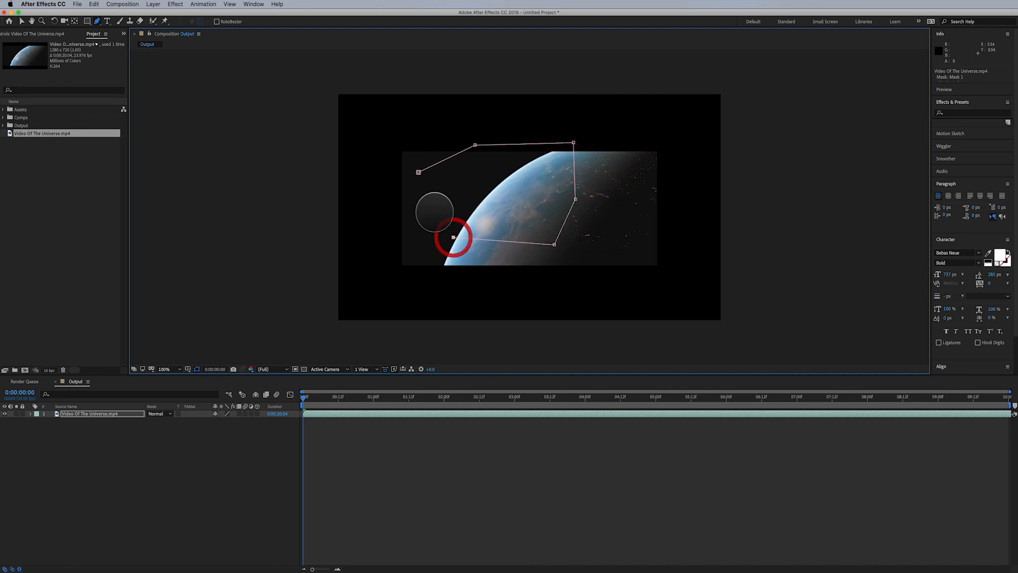
pyautogui.click(419, 173)
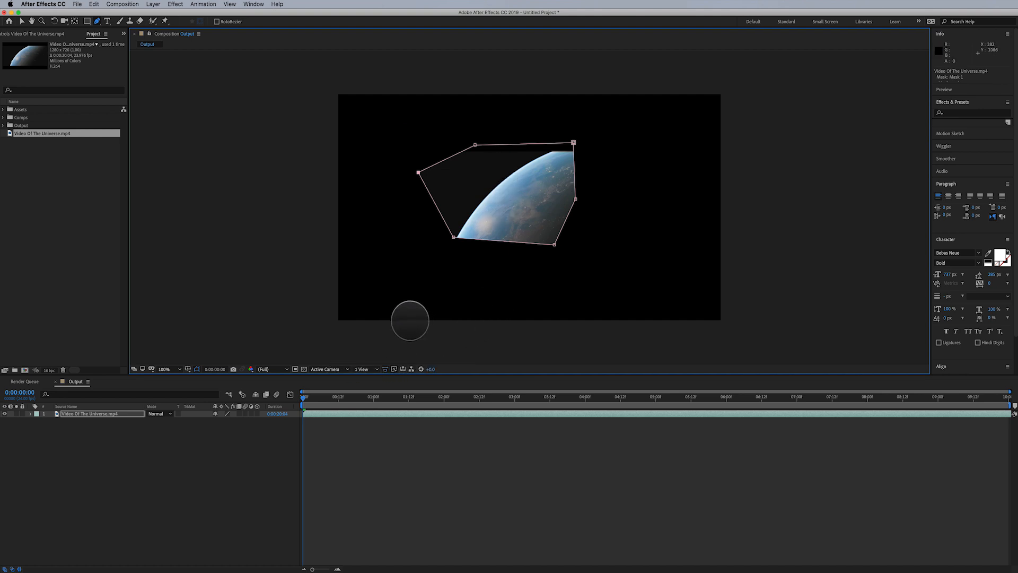
# - Undo the pen mask's closing point and remaining vertices
pyautogui.press('super+z')
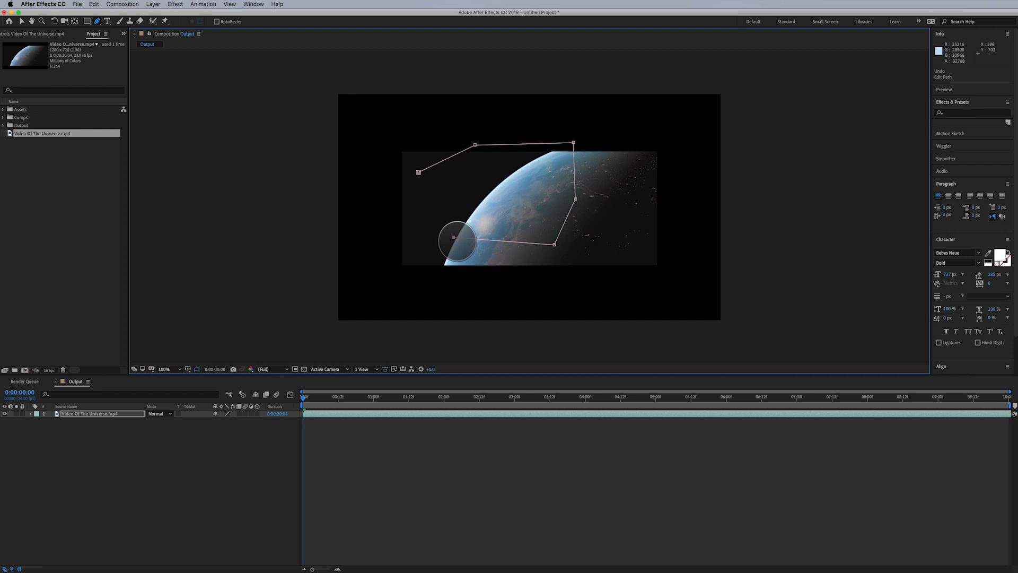
pyautogui.moveTo(453, 237); pyautogui.dragTo(540, 295)
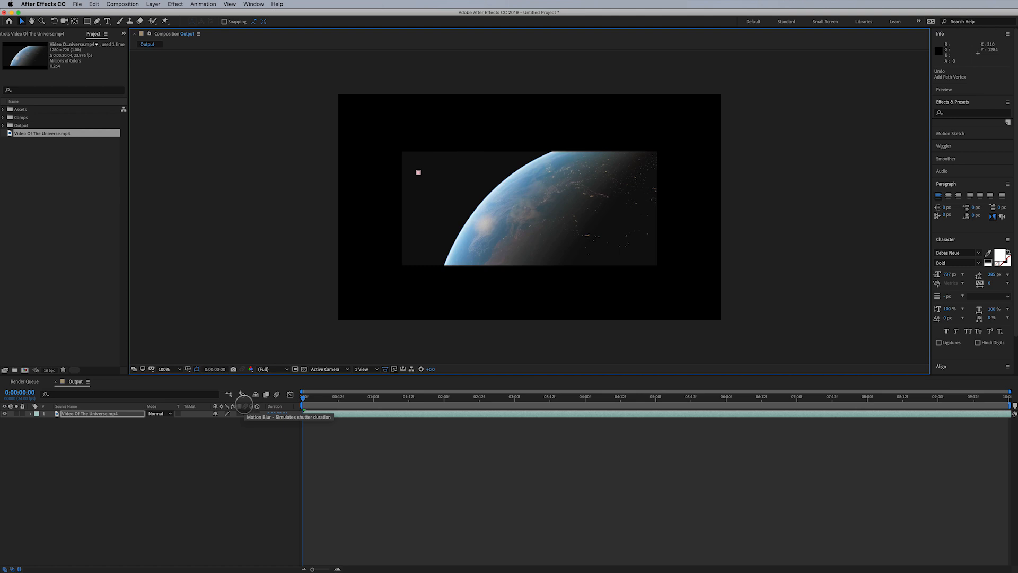
# - Enable Position keyframing on the video layer and set the work area end at 3 seconds
pyautogui.click(127, 412)
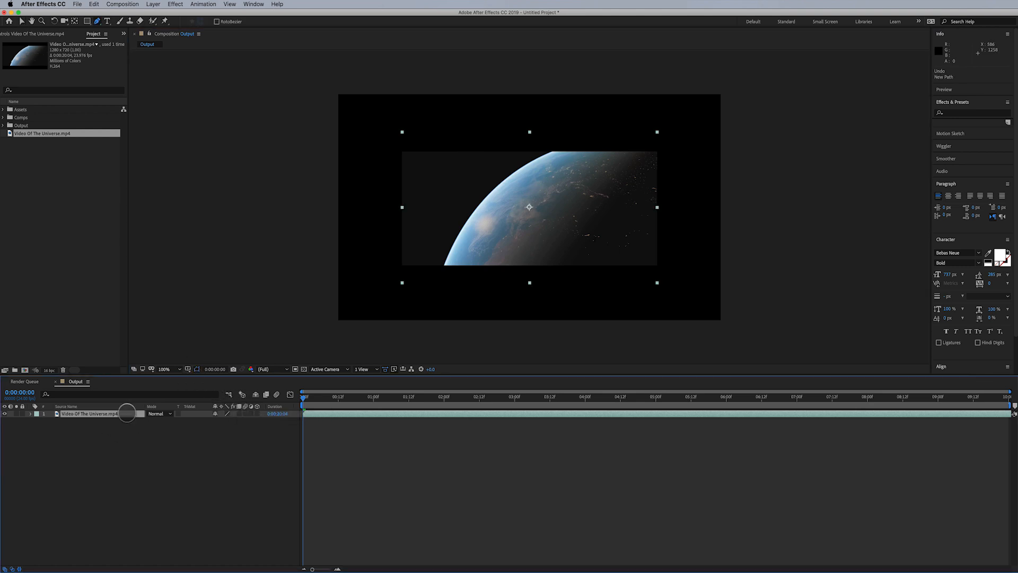
pyautogui.press('p')
pyautogui.click(51, 421)
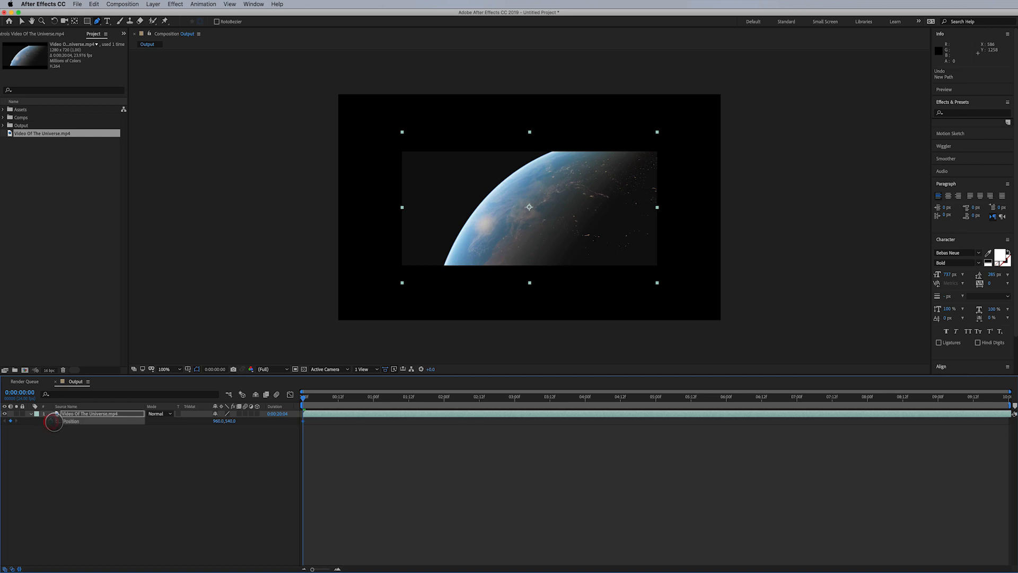
pyautogui.moveTo(304, 396); pyautogui.dragTo(481, 407)
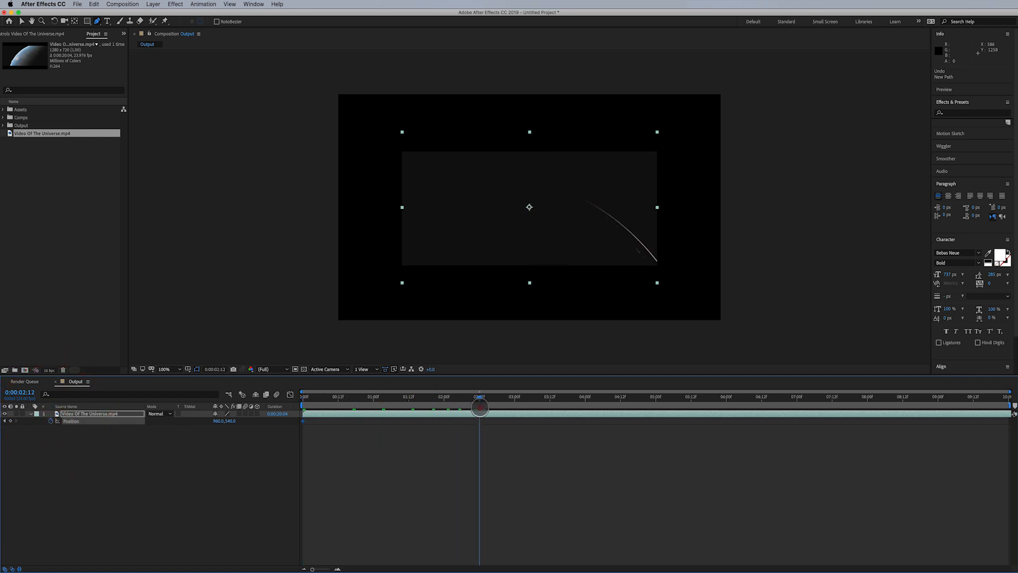
pyautogui.press('n')
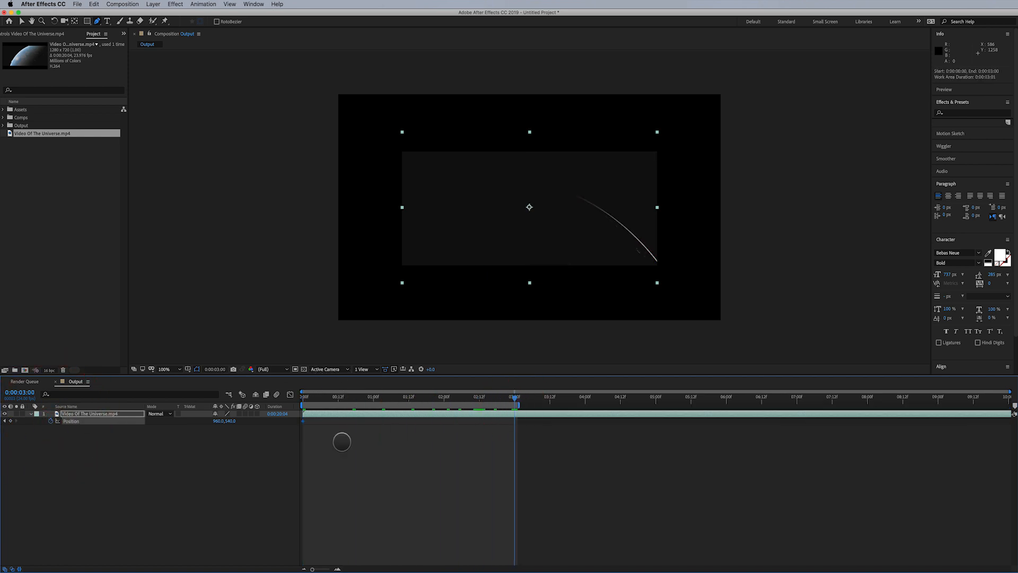
# - Animate the video layer sliding horizontally from position 336,540 at the start to 1620,540 at 3 seconds
pyautogui.press('v')
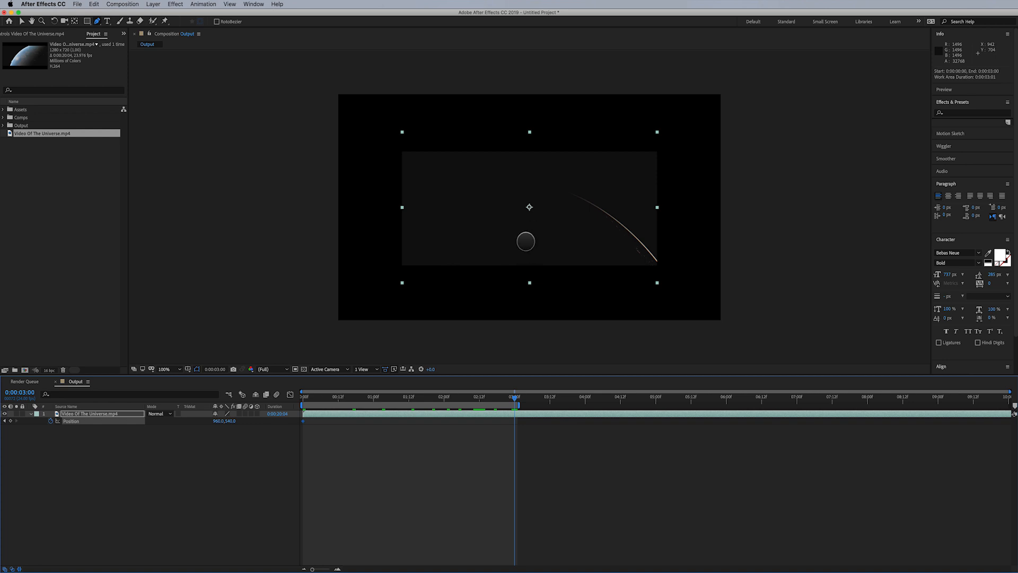
pyautogui.moveTo(526, 241); pyautogui.dragTo(658, 243)
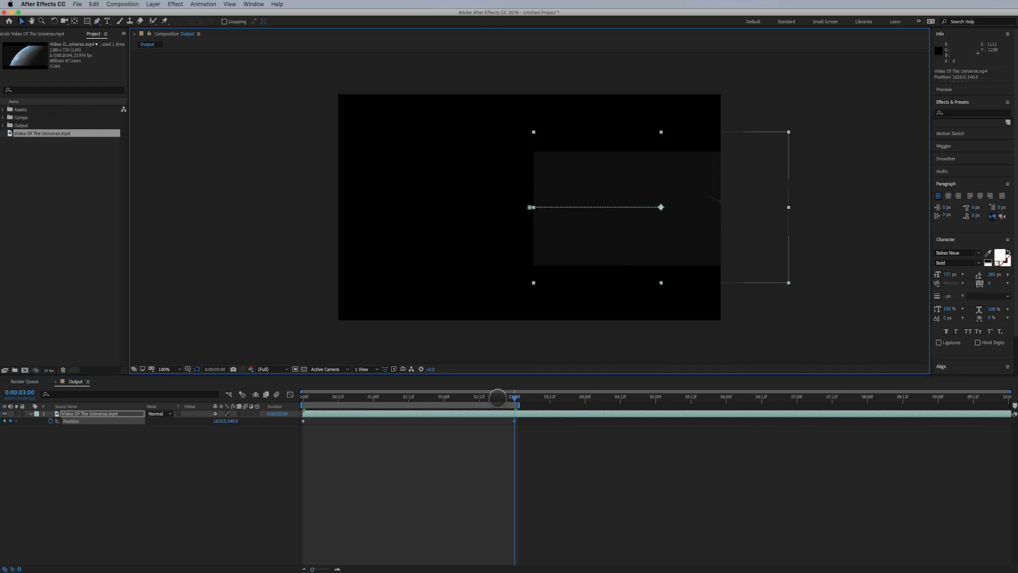
pyautogui.press('Home')
pyautogui.moveTo(532, 238); pyautogui.dragTo(408, 238)
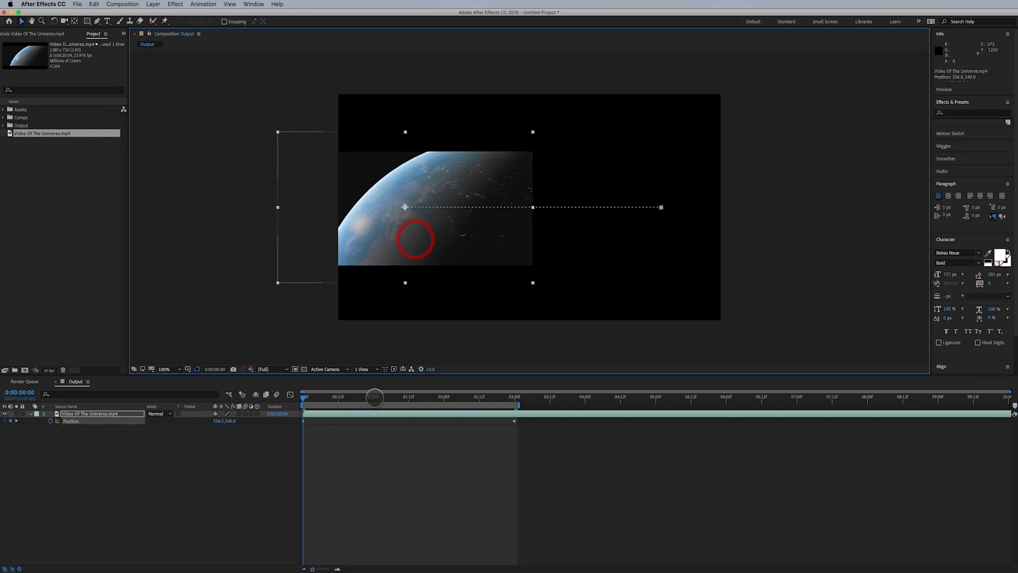
# - Preview the slide and add a middle keyframe at 1:12 raising the video layer to position 976,204
pyautogui.press('space')
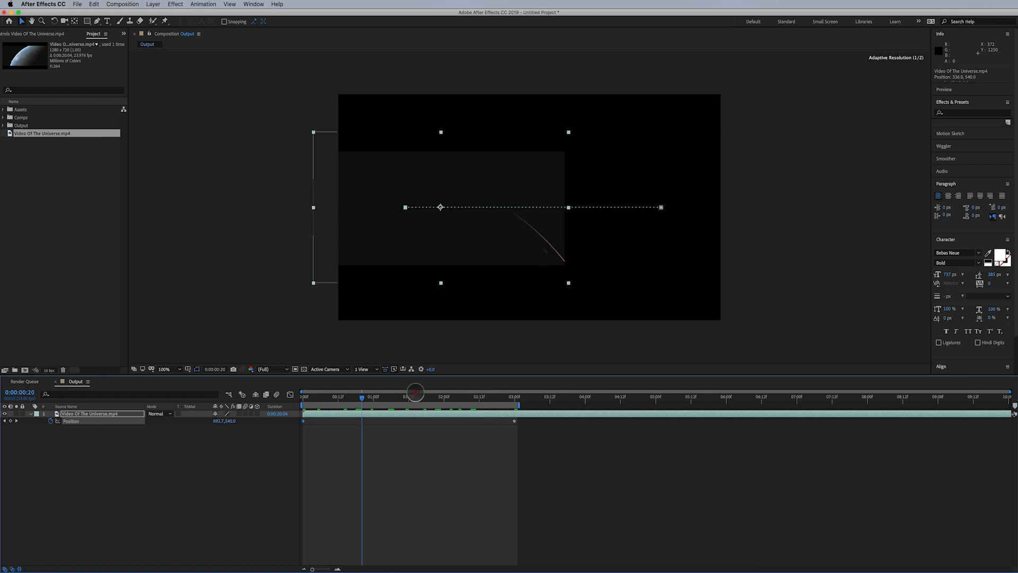
pyautogui.moveTo(387, 395); pyautogui.dragTo(408, 399)
pyautogui.moveTo(513, 243); pyautogui.dragTo(509, 178)
pyautogui.press('space')
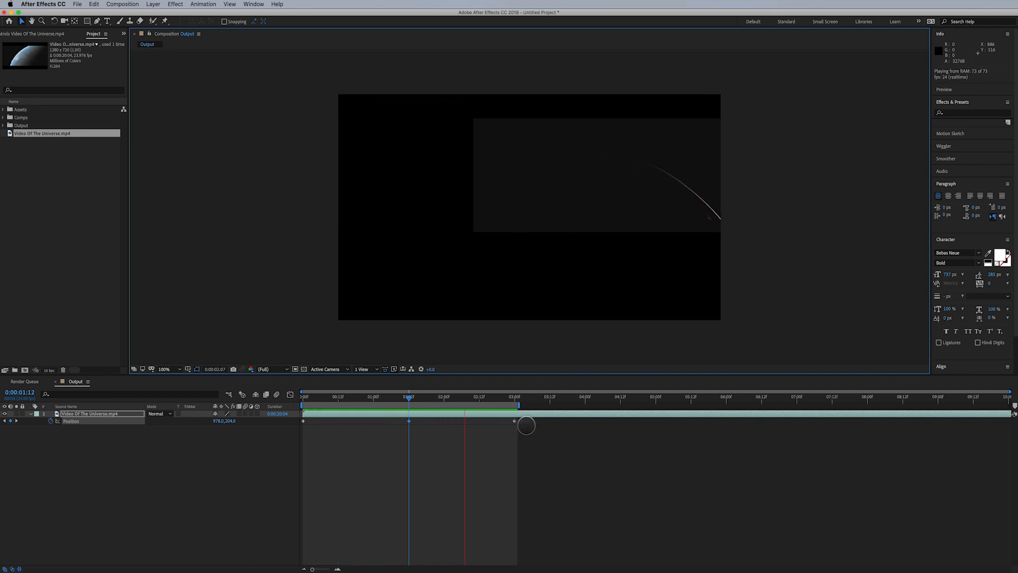
pyautogui.moveTo(402, 435); pyautogui.dragTo(300, 437)
pyautogui.moveTo(304, 422)
pyautogui.mouseDown()
pyautogui.moveTo(329, 419)
pyautogui.moveTo(313, 421)
pyautogui.mouseUp()
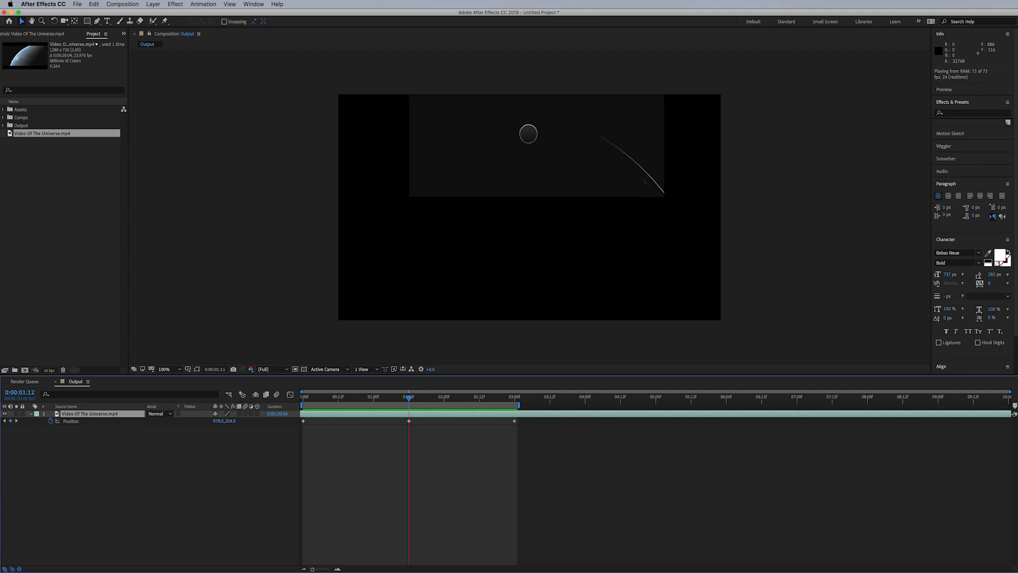
pyautogui.click(543, 438)
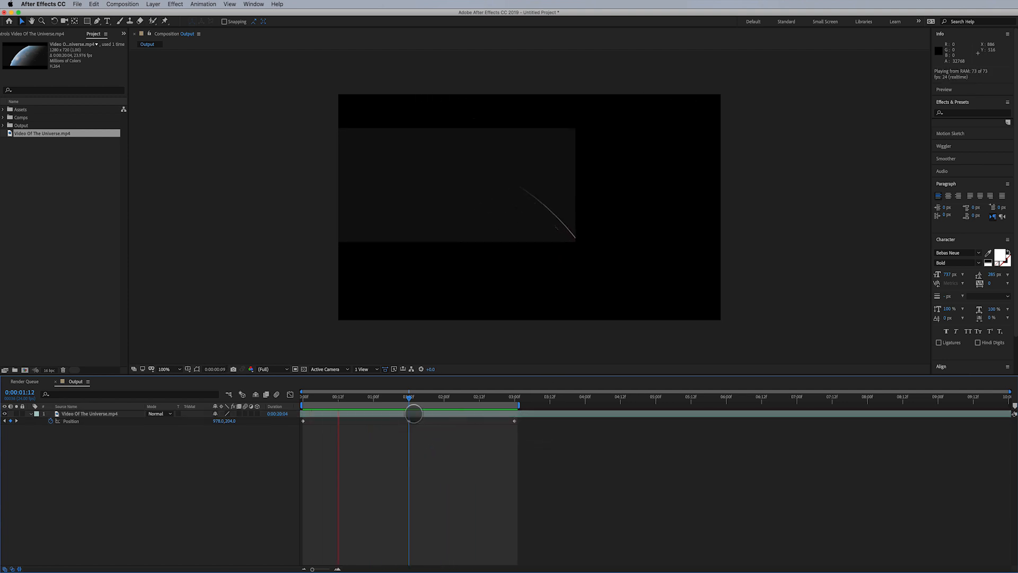
# - Convert the middle motion-path keyframe to a smooth Bezier point with the Pen tool
pyautogui.click(409, 421)
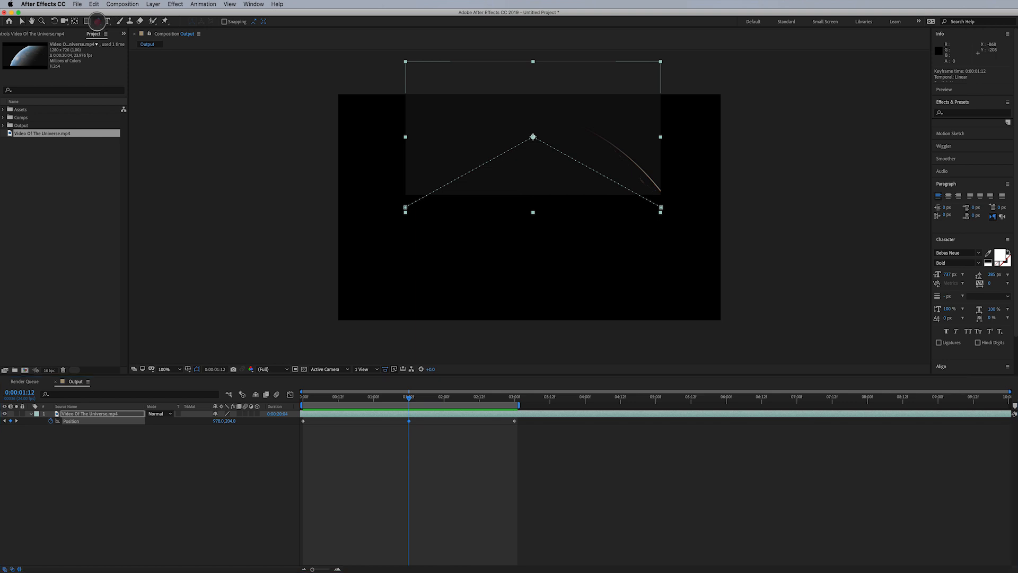
pyautogui.click(97, 22)
pyautogui.click(534, 136)
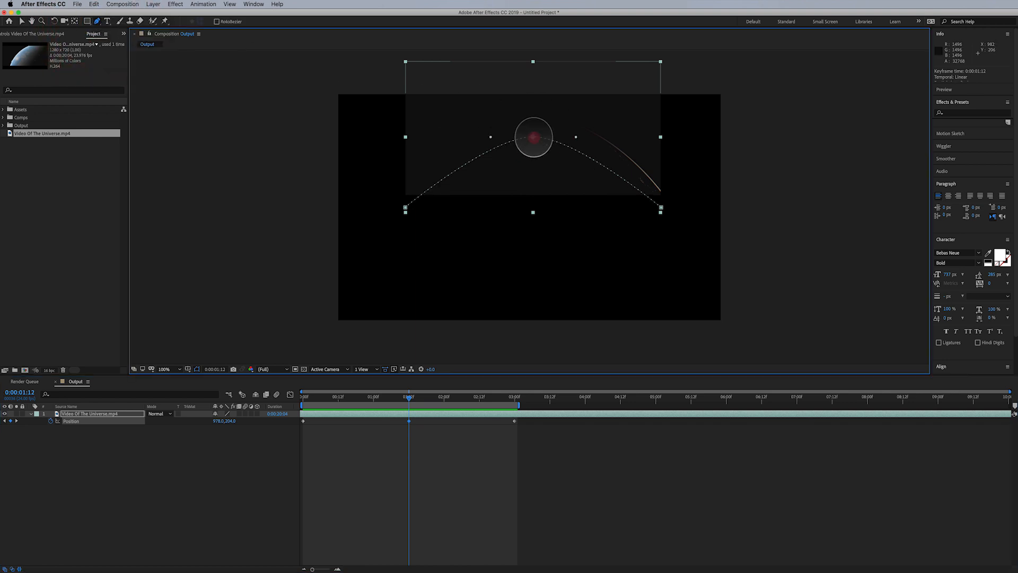
pyautogui.click(534, 136)
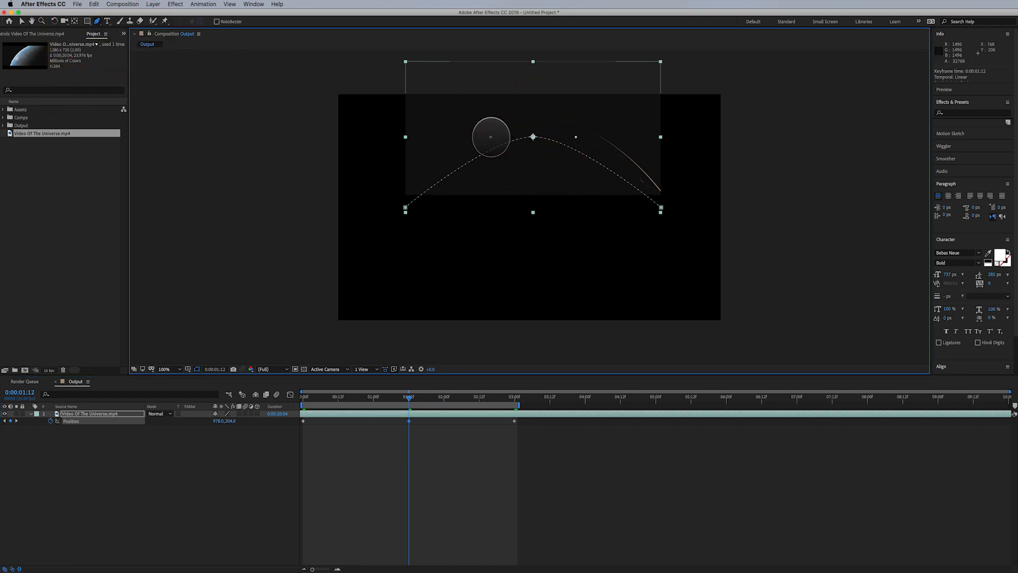
# - Reshape the middle keyframe's Bezier handles, lower it to position 988,440, and preview the curved motion
pyautogui.press('v')
pyautogui.moveTo(491, 137); pyautogui.dragTo(459, 137)
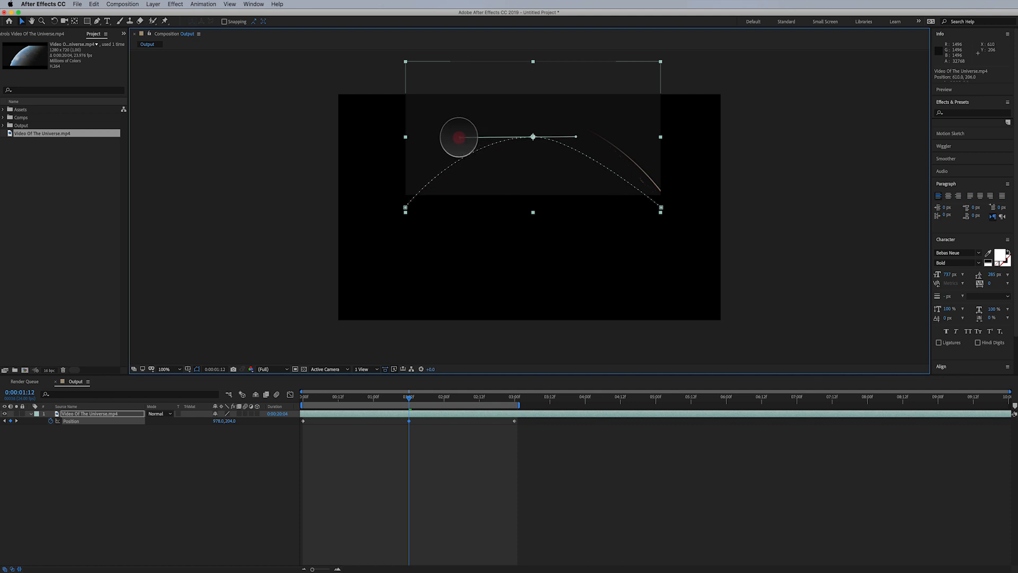
pyautogui.moveTo(576, 136); pyautogui.dragTo(614, 215)
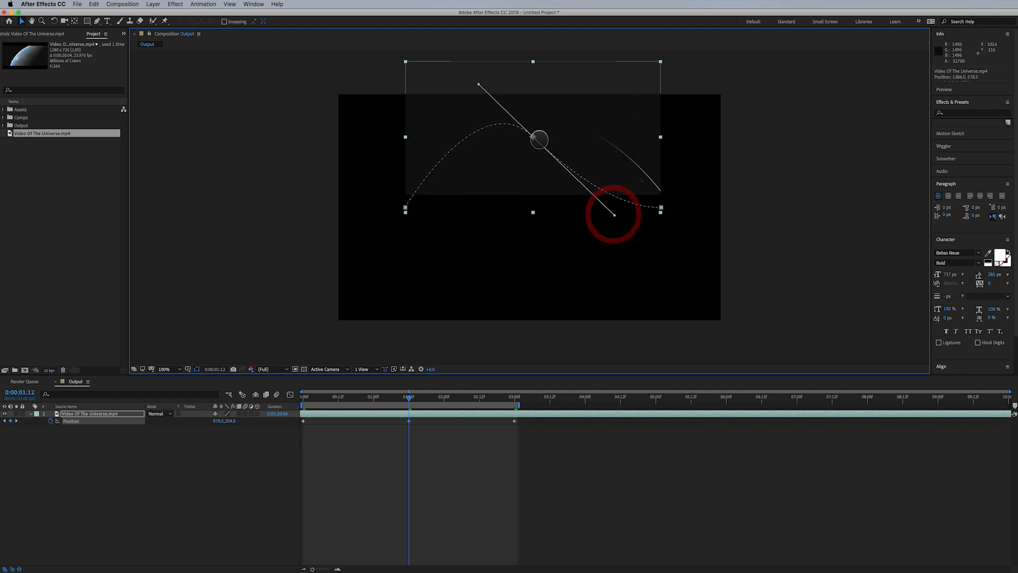
pyautogui.moveTo(533, 137); pyautogui.dragTo(535, 186)
pyautogui.press('space')
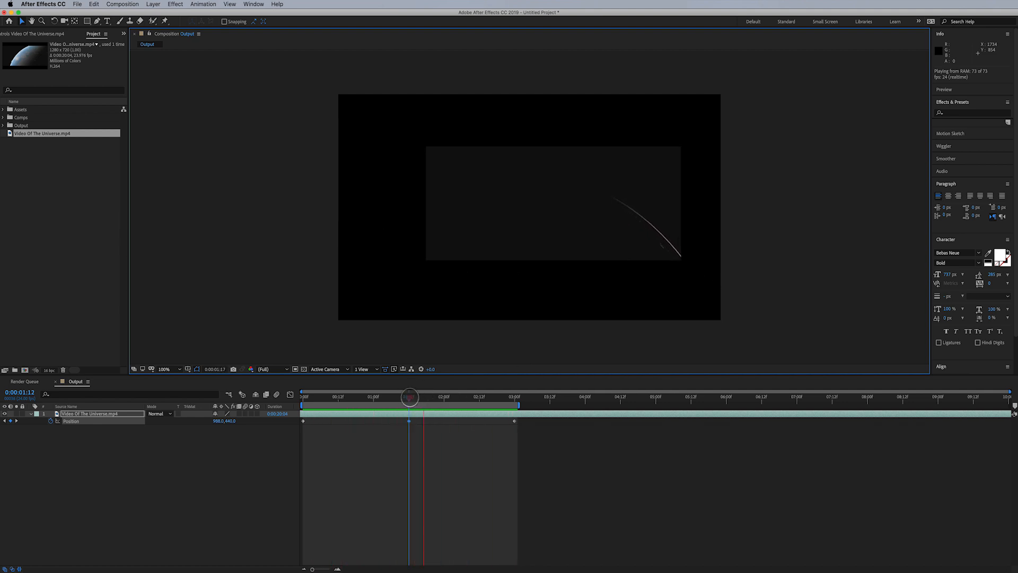
pyautogui.click(412, 397)
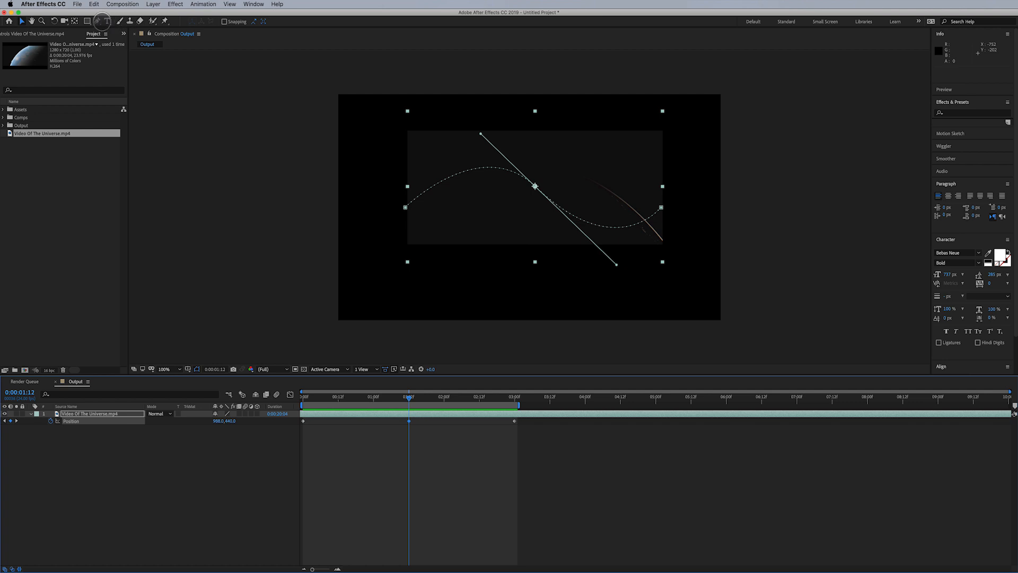
# - Create a text layer reading EARTH with the Horizontal Type tool and move it lower left over the planet
pyautogui.click(98, 21)
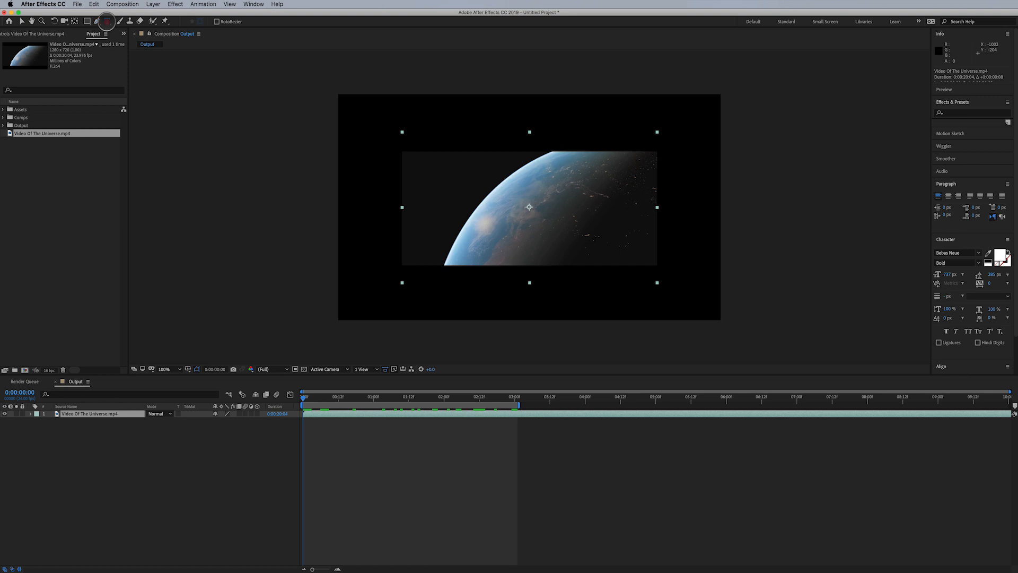
pyautogui.click(106, 21)
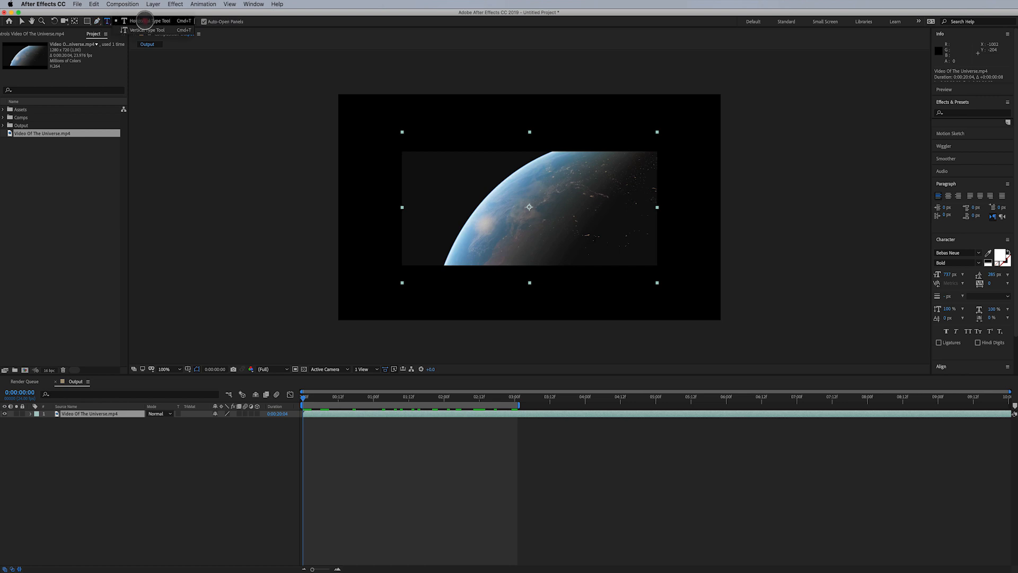
pyautogui.click(148, 21)
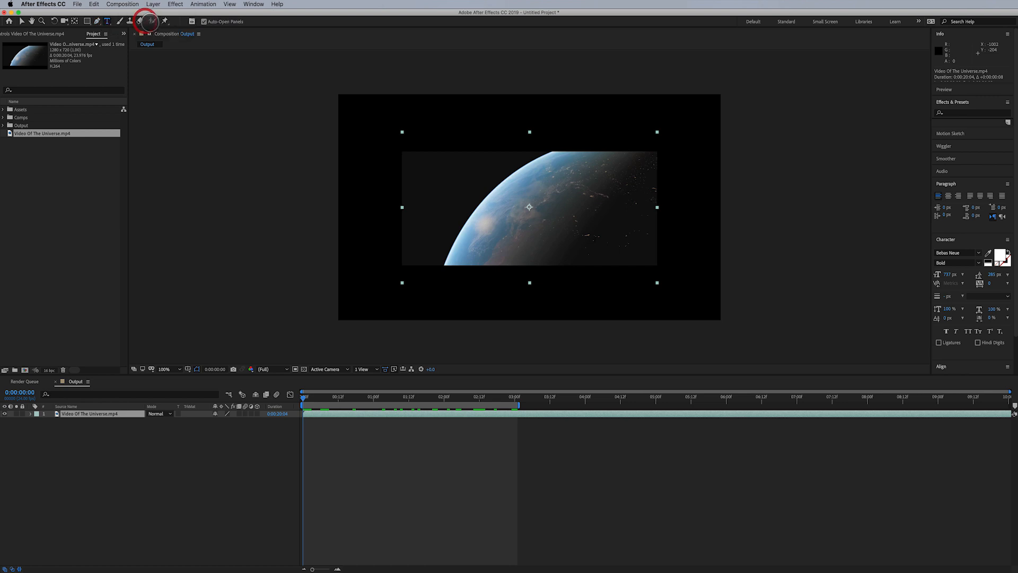
pyautogui.click(449, 198)
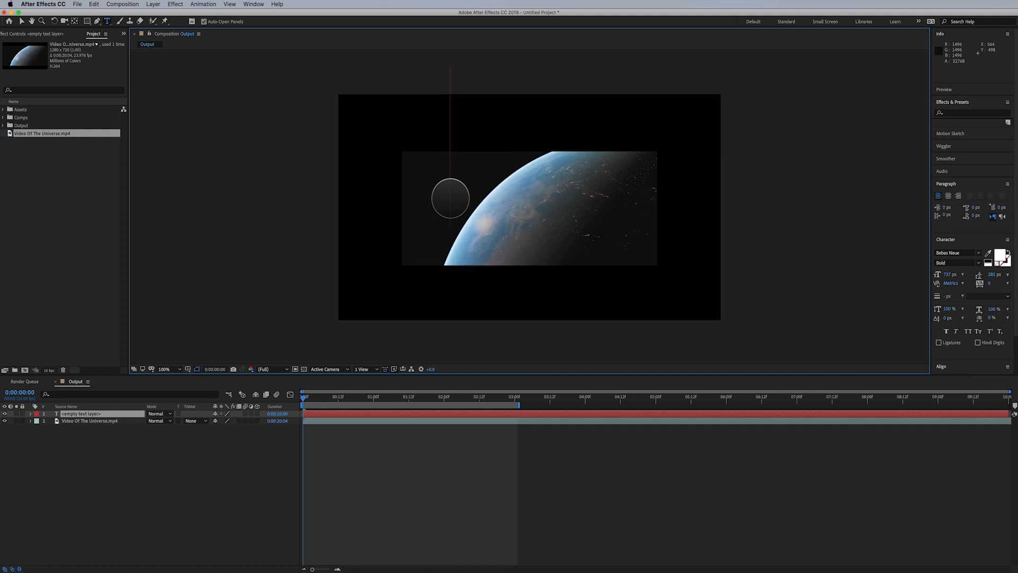
pyautogui.write('EARTH')
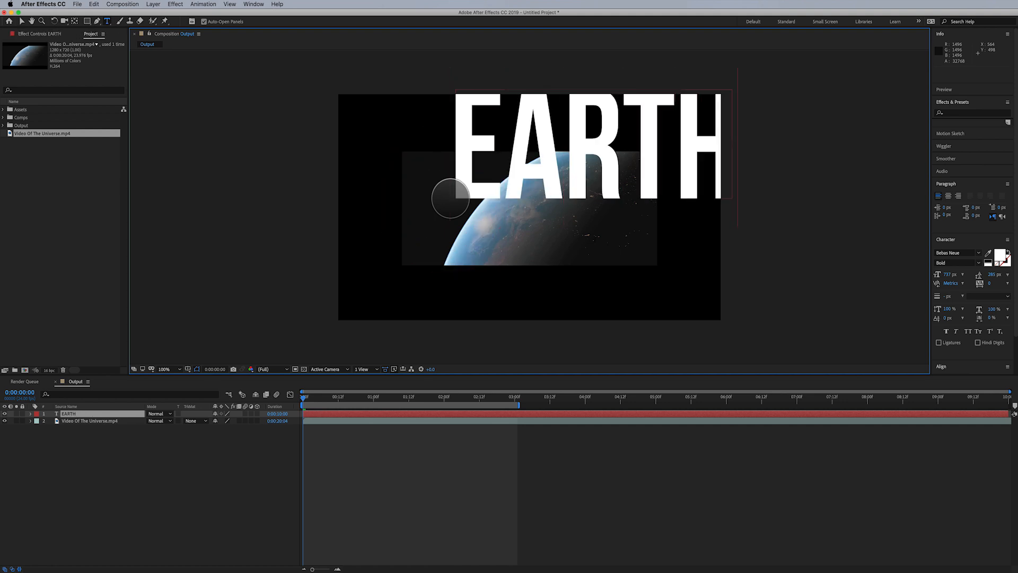
pyautogui.click(21, 22)
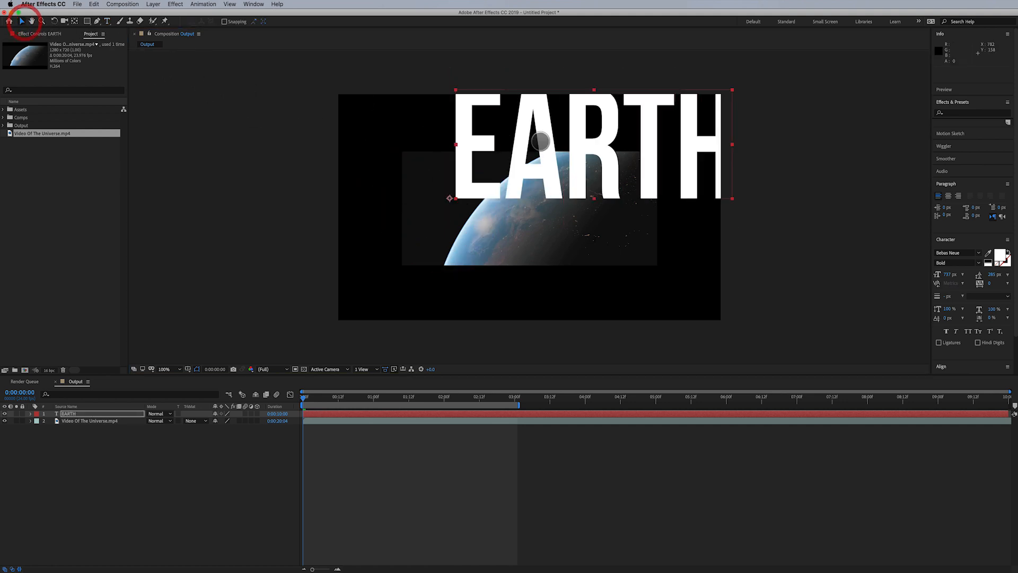
pyautogui.moveTo(547, 169); pyautogui.dragTo(482, 183)
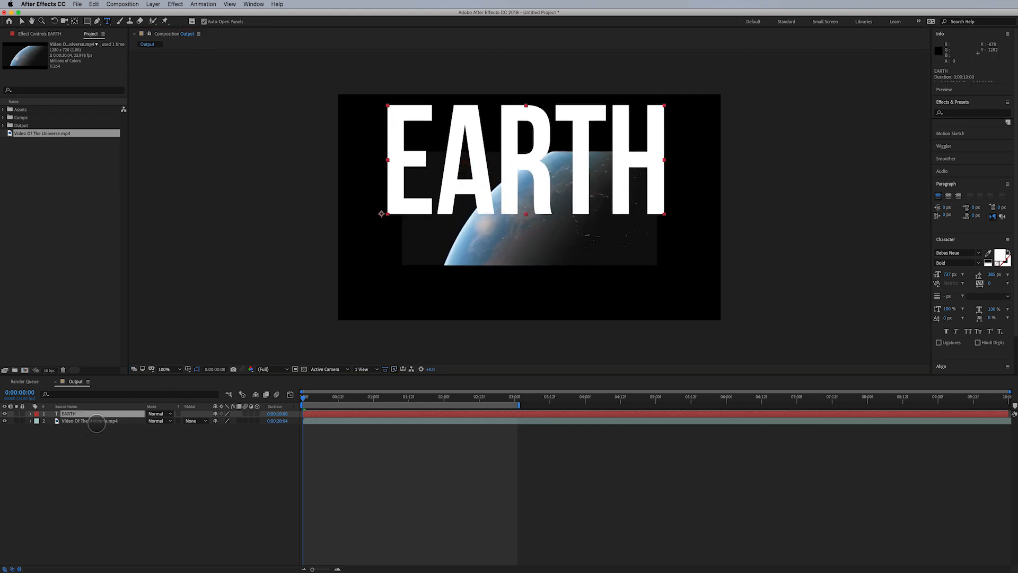
# - Re-enter the title layer's text as EARTH
pyautogui.click(98, 413)
pyautogui.press('super+t')
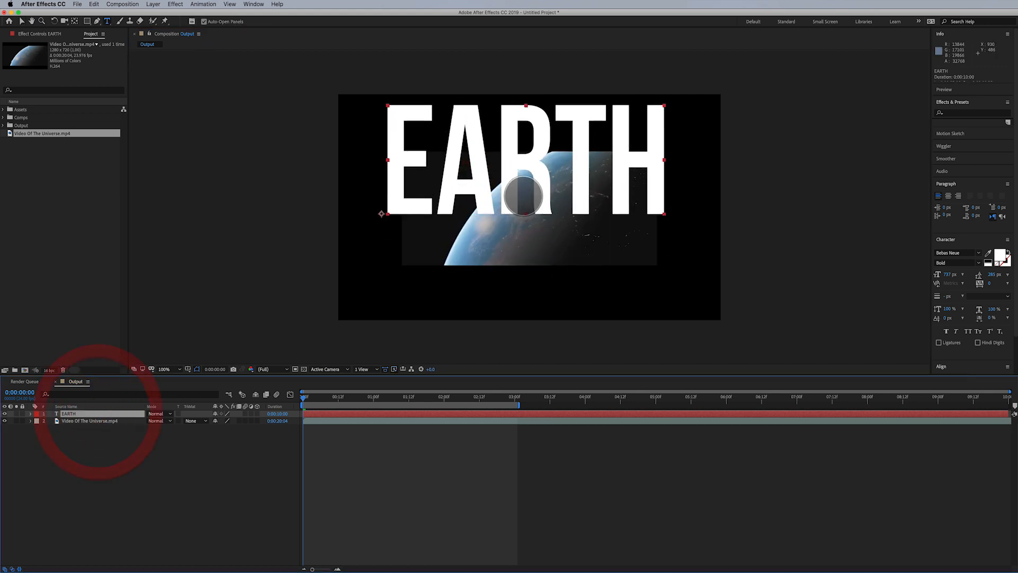
pyautogui.click(21, 21)
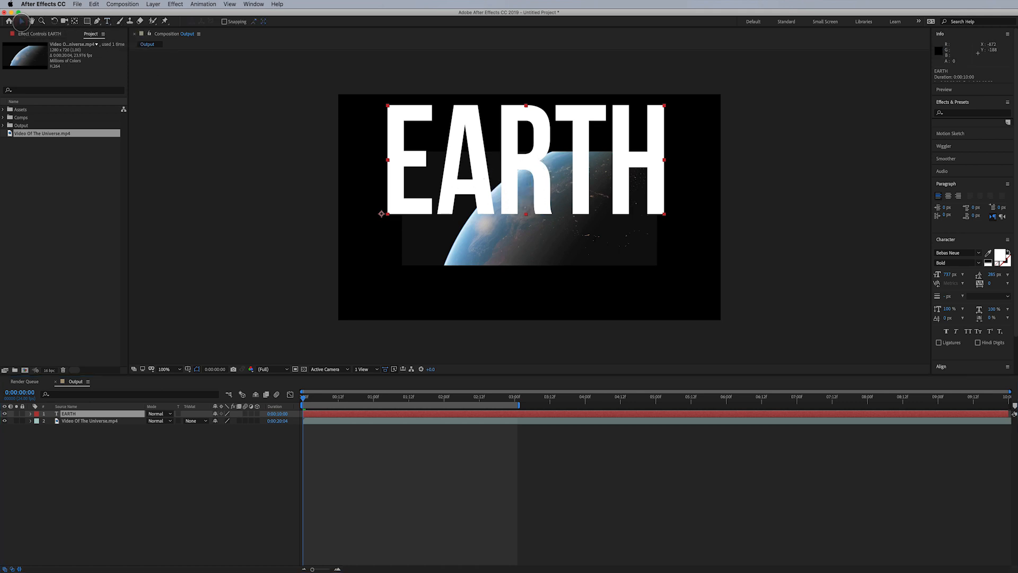
pyautogui.doubleClick(589, 185)
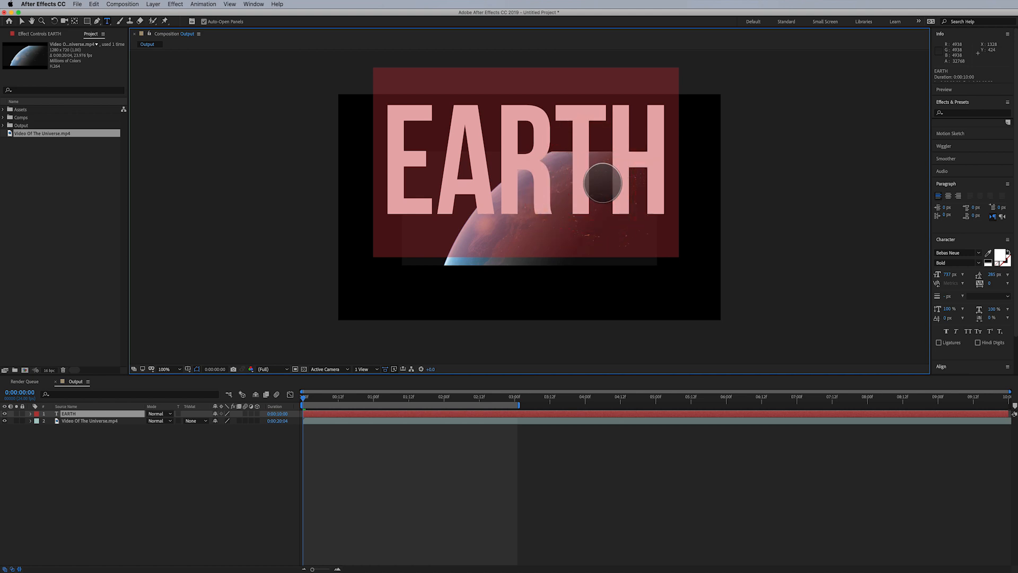
pyautogui.write('EARTH')
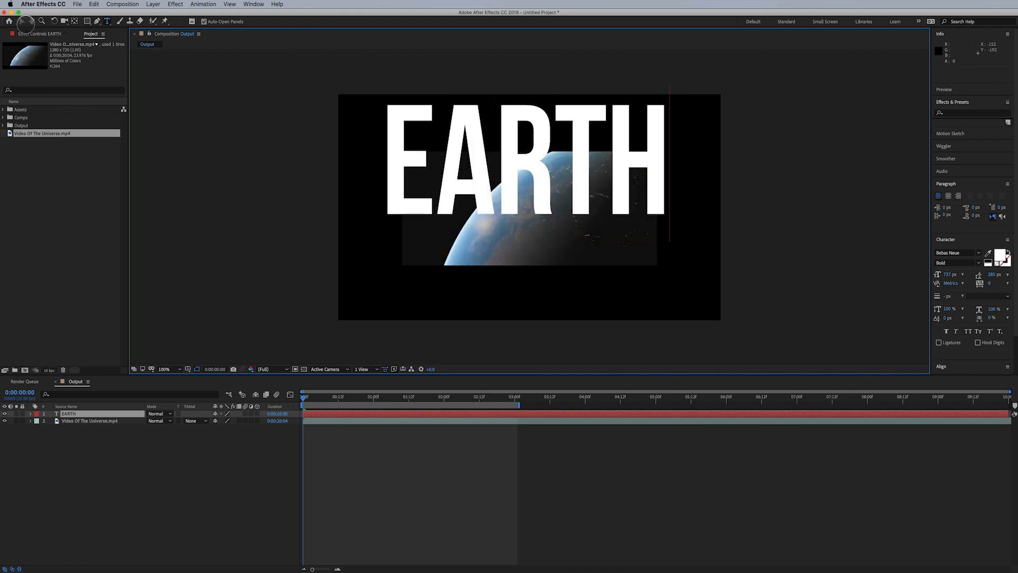
pyautogui.write('v')
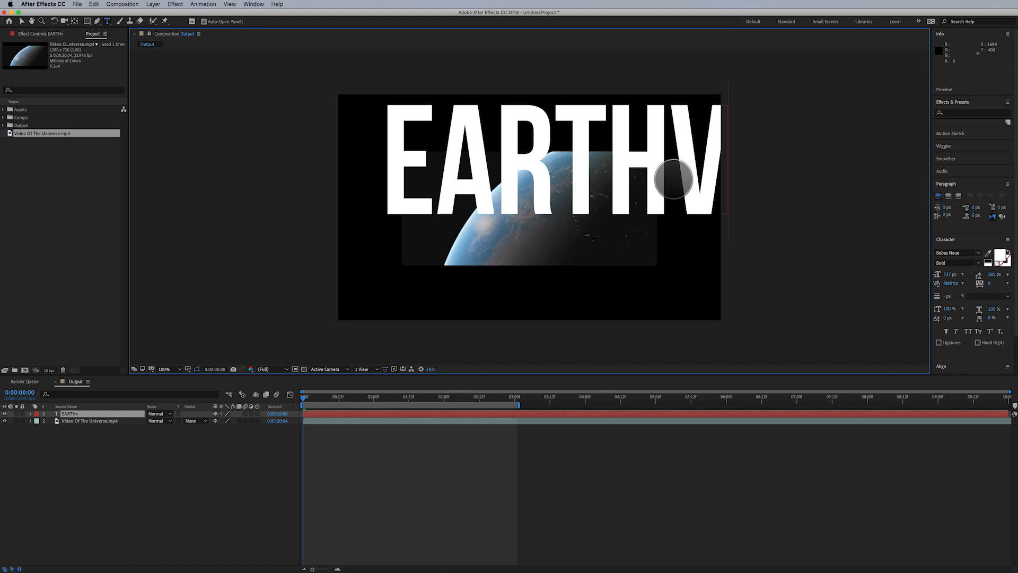
pyautogui.press('BackSpace')
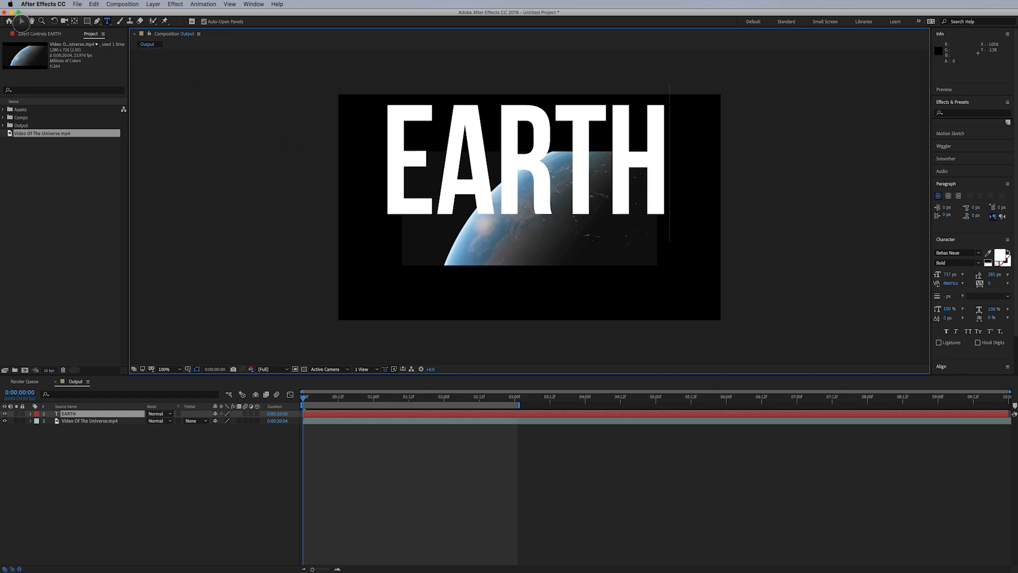
# - Try moving and rotating the EARTH text layer, then undo the rotation
pyautogui.click(21, 21)
pyautogui.moveTo(516, 219); pyautogui.dragTo(521, 170)
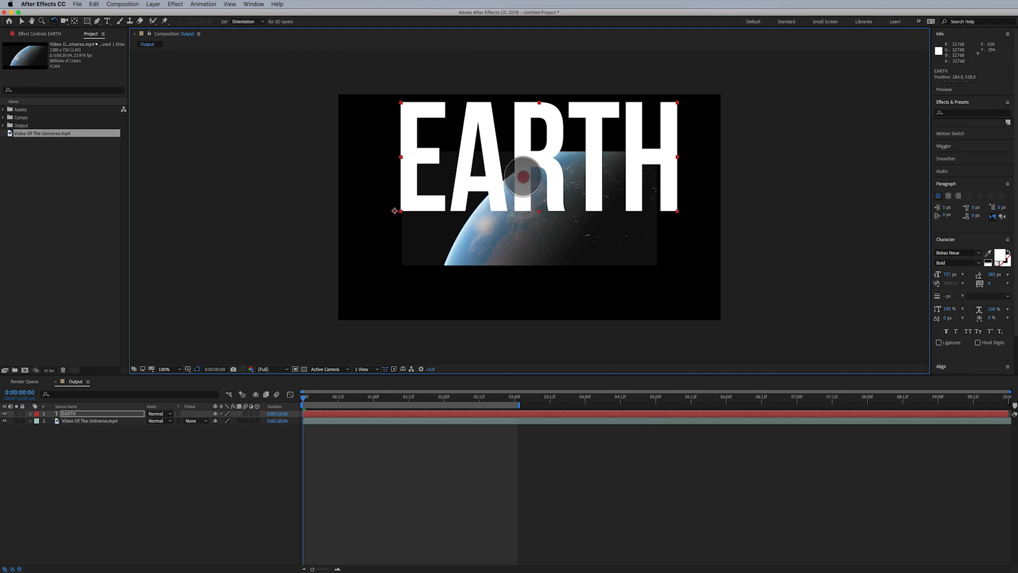
pyautogui.moveTo(523, 177); pyautogui.dragTo(546, 223)
pyautogui.press('super+z')
# - Scale the EARTH text down with the Selection tool, then delete the text layer
pyautogui.press('v')
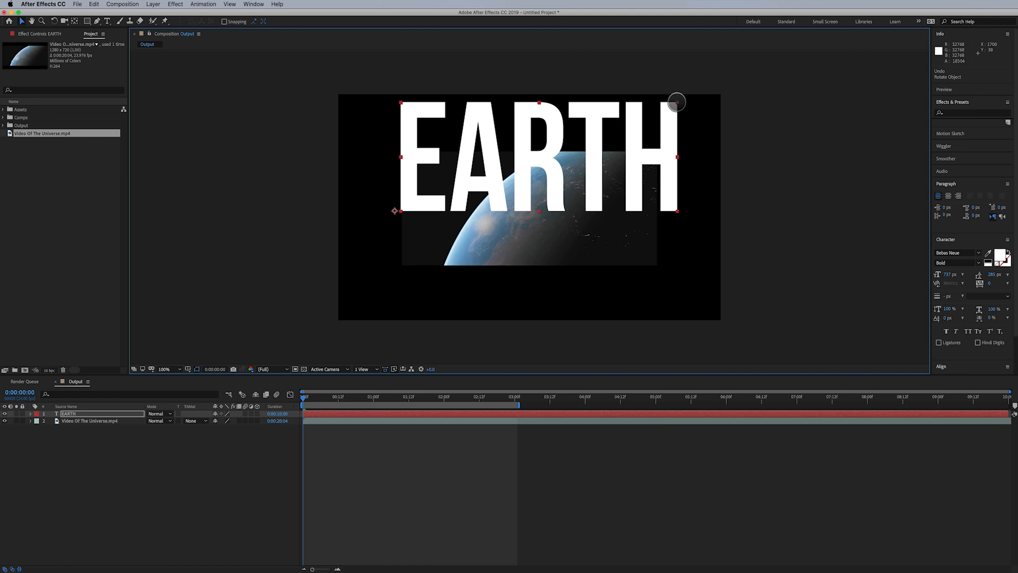
pyautogui.moveTo(676, 102); pyautogui.dragTo(548, 183)
pyautogui.moveTo(524, 102); pyautogui.dragTo(547, 153)
pyautogui.moveTo(581, 123); pyautogui.dragTo(666, 110)
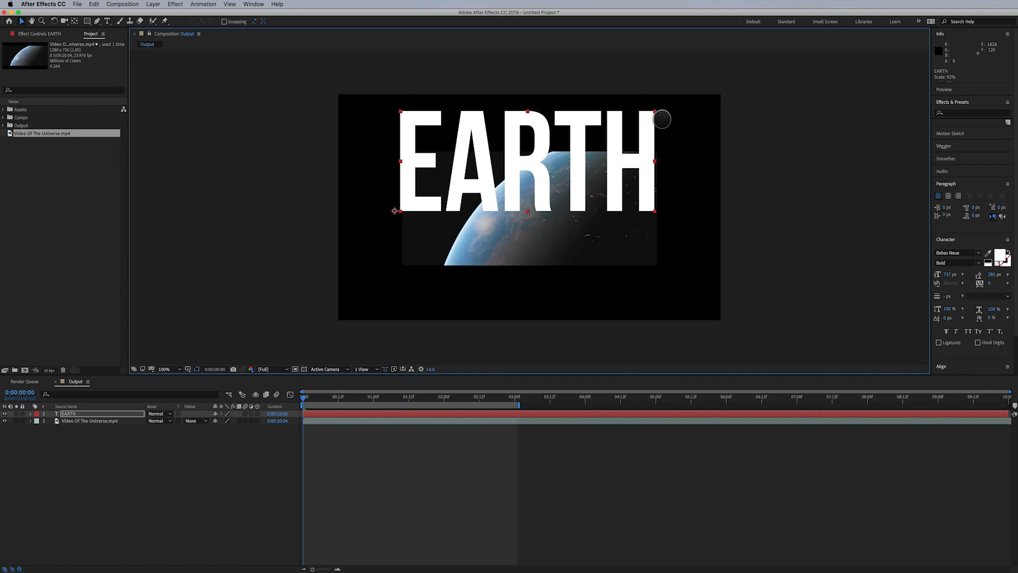
pyautogui.moveTo(644, 137)
pyautogui.mouseDown()
pyautogui.moveTo(663, 164)
pyautogui.moveTo(645, 177)
pyautogui.moveTo(641, 130)
pyautogui.moveTo(631, 143)
pyautogui.mouseUp()
pyautogui.press('Delete')
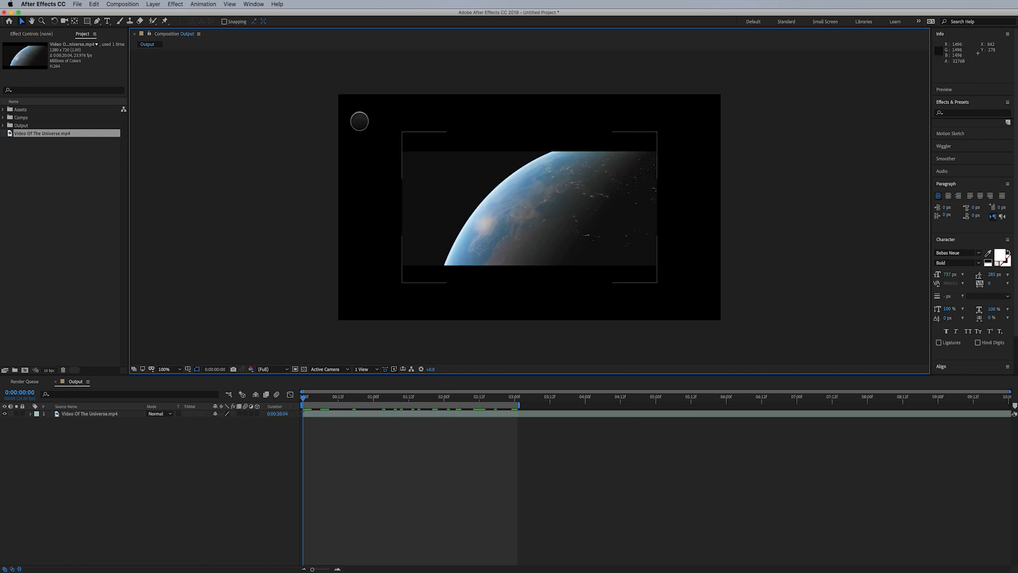
# - Create a vertical EARTH text layer with the Vertical Type Tool, set its size to 120 px, and move it onto the planet
pyautogui.click(108, 22)
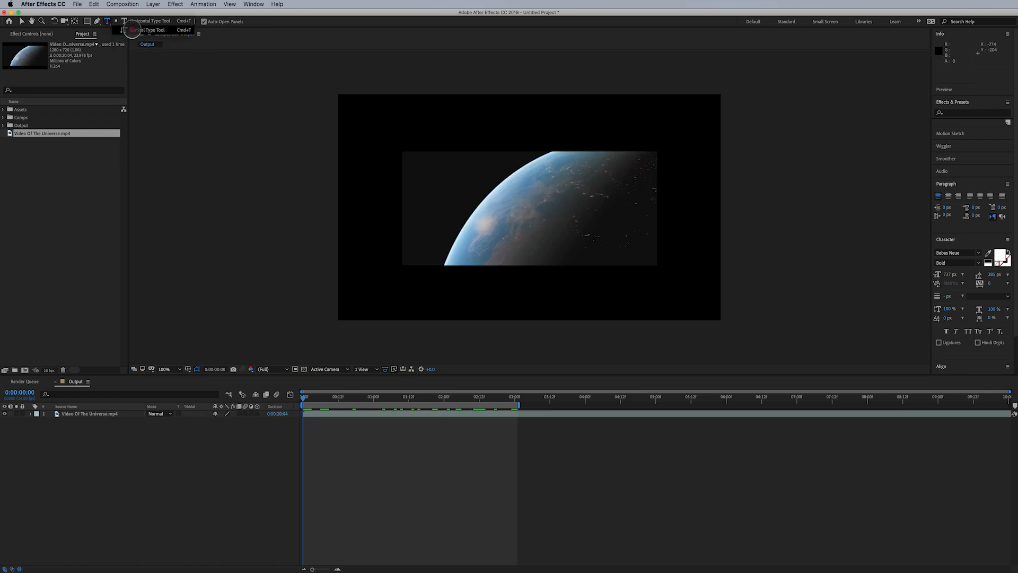
pyautogui.click(132, 29)
pyautogui.click(454, 141)
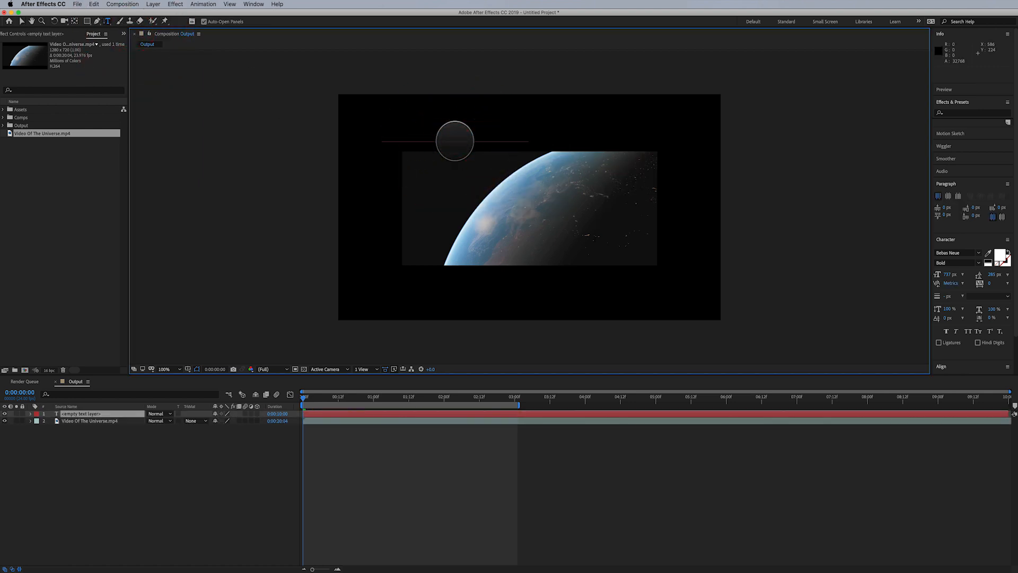
pyautogui.write('EARTH')
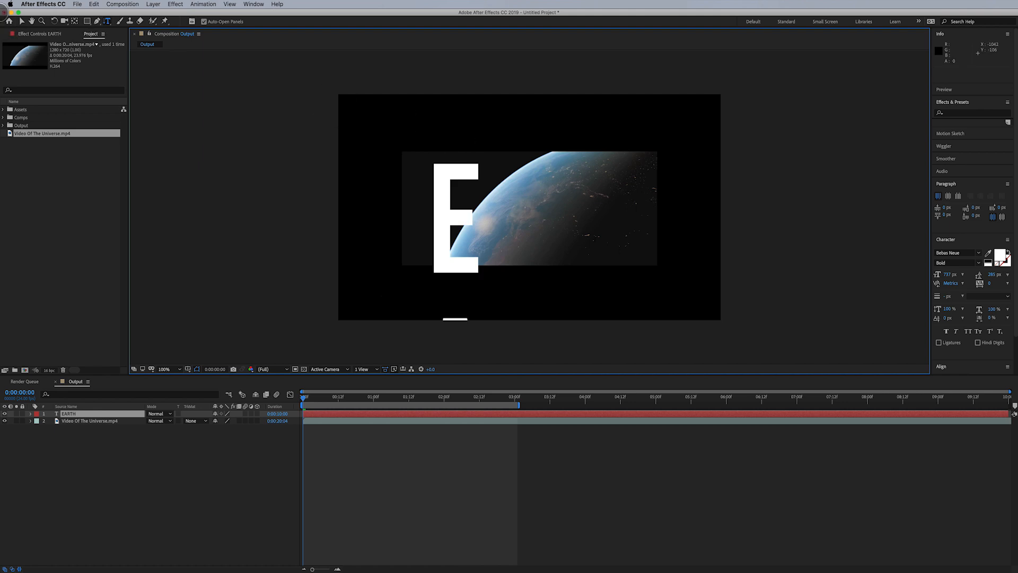
pyautogui.click(21, 22)
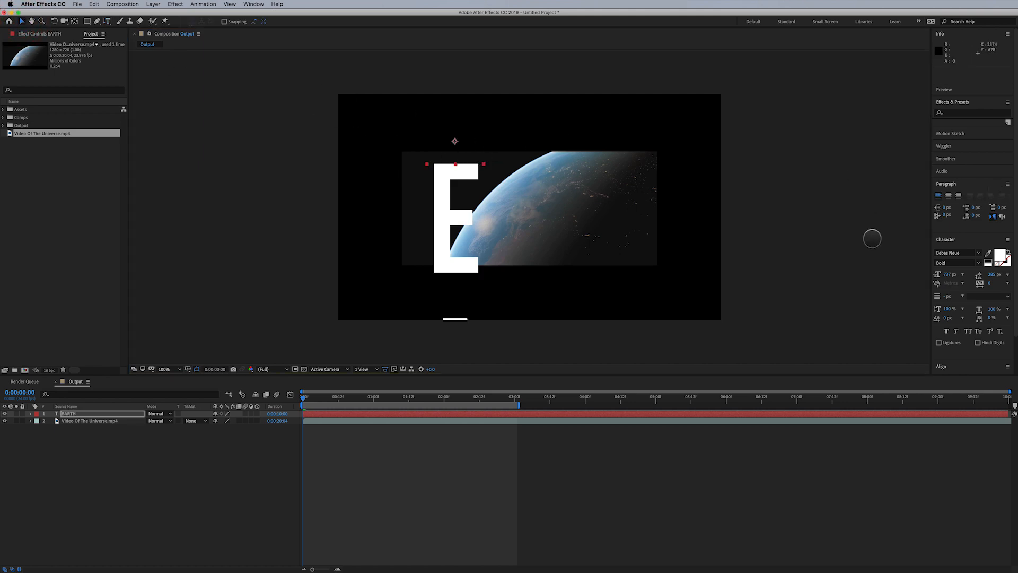
pyautogui.moveTo(950, 272); pyautogui.dragTo(753, 318)
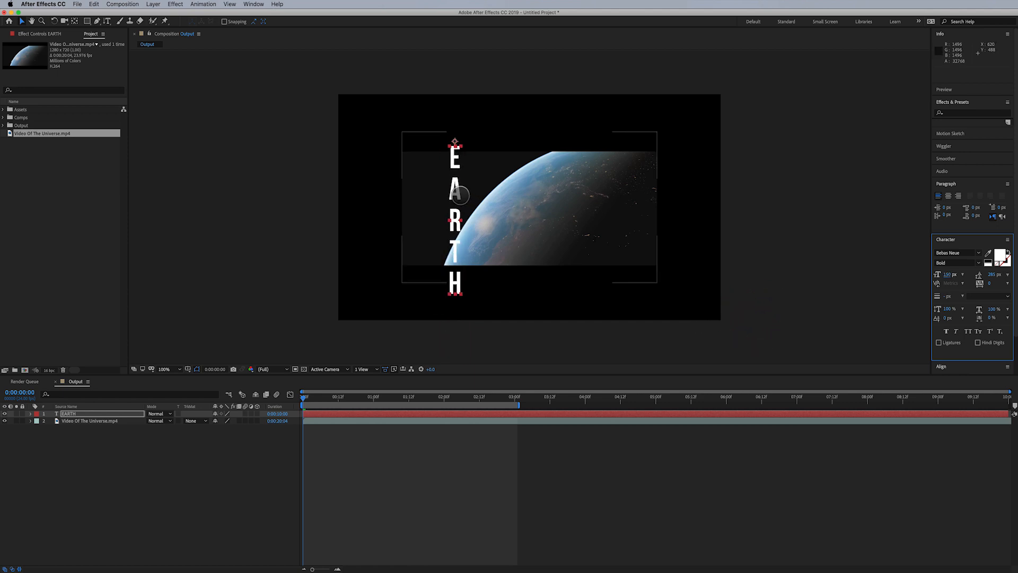
pyautogui.moveTo(460, 195); pyautogui.dragTo(521, 169)
# - Try rotating the vertical text, undo it, and delete the vertical text layer
pyautogui.press('w')
pyautogui.press('super+z')
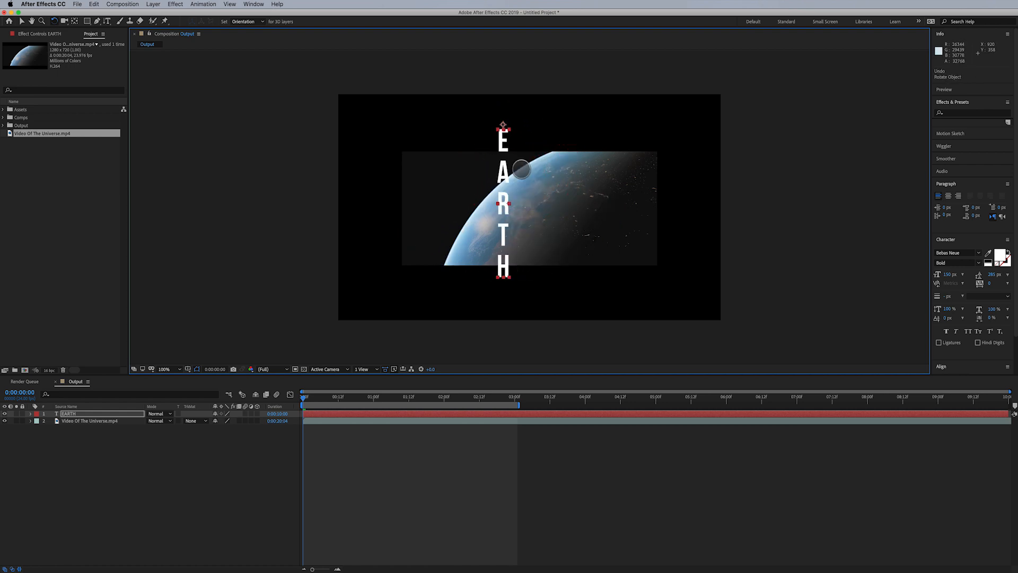
pyautogui.press('v')
pyautogui.press('Delete')
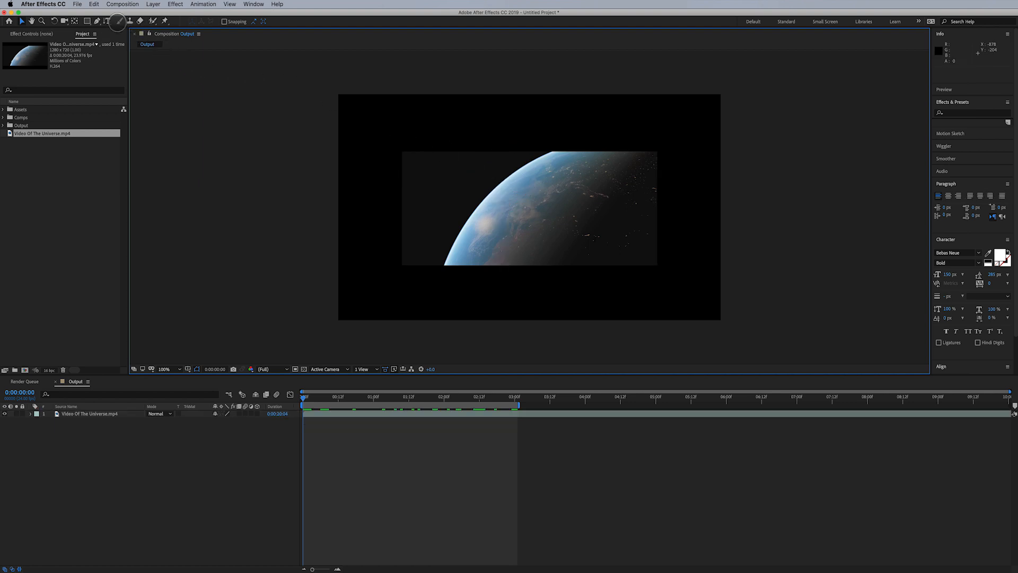
# - Select the Brush tool and open the planet video layer in its Layer viewer for painting
pyautogui.click(117, 21)
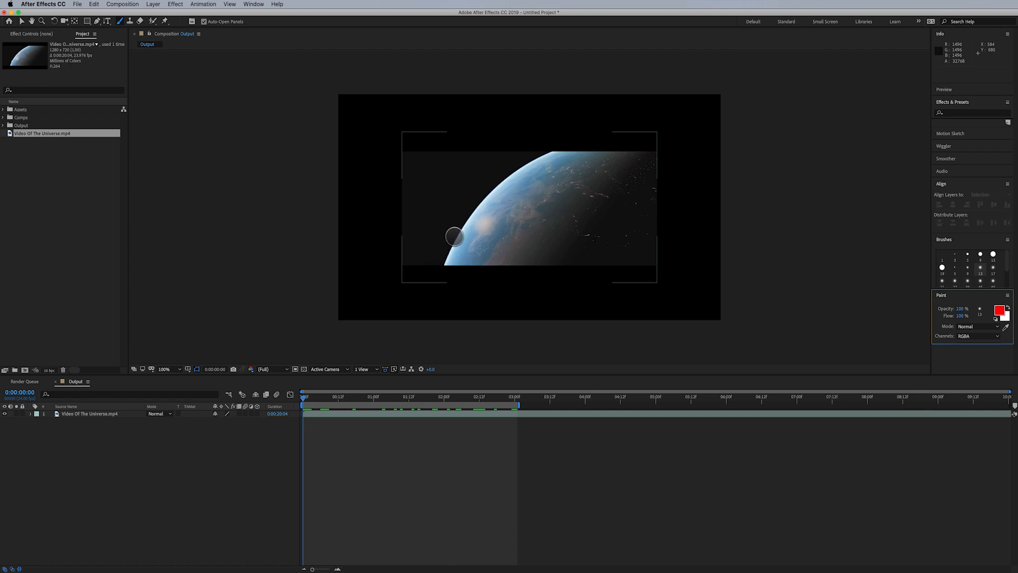
pyautogui.click(498, 196)
pyautogui.click(558, 304)
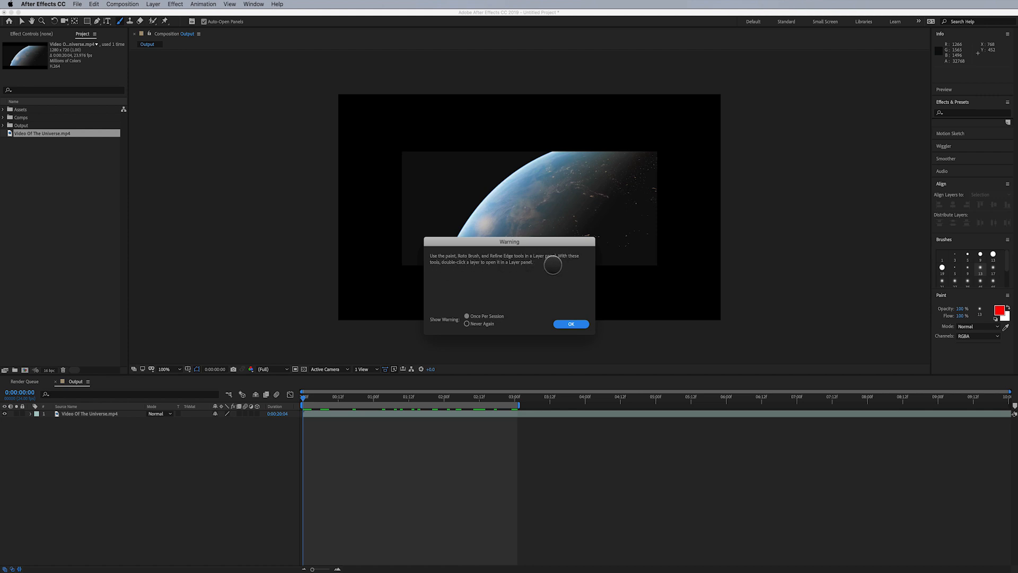
pyautogui.click(570, 323)
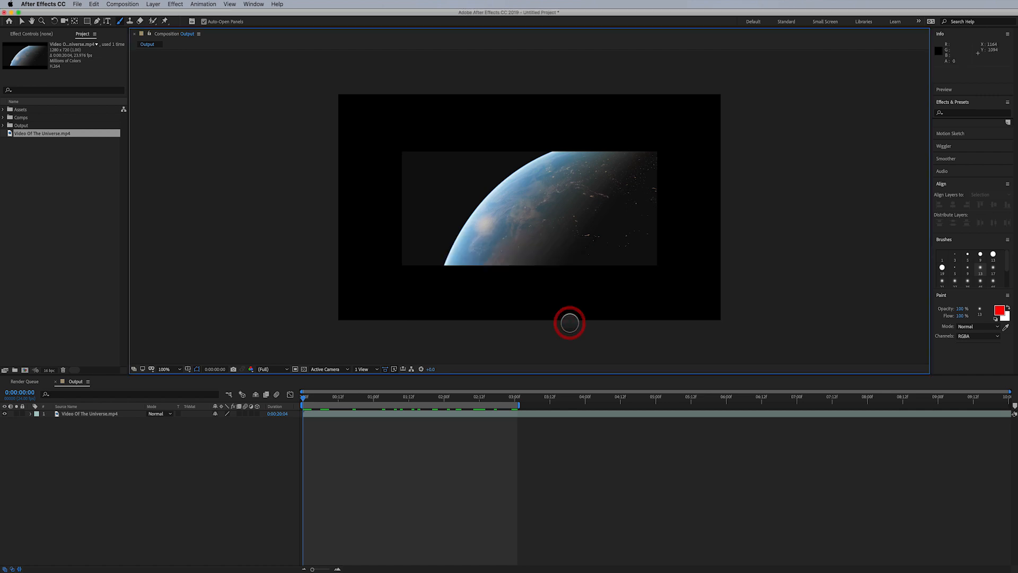
pyautogui.doubleClick(519, 239)
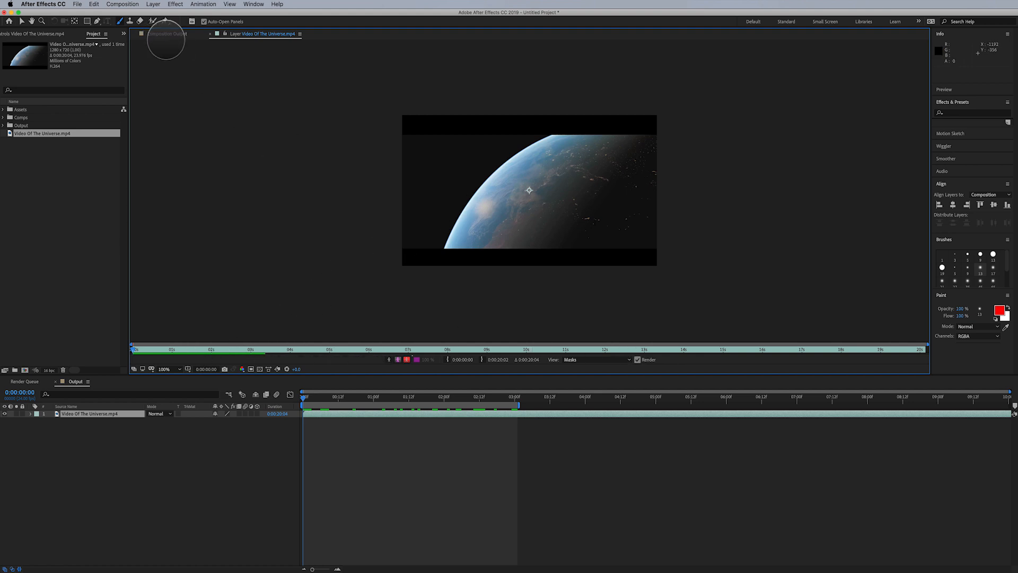
# - Compare the Composition, Layer and Footage viewers of the planet video, returning to the Layer viewer
pyautogui.click(165, 35)
pyautogui.click(255, 34)
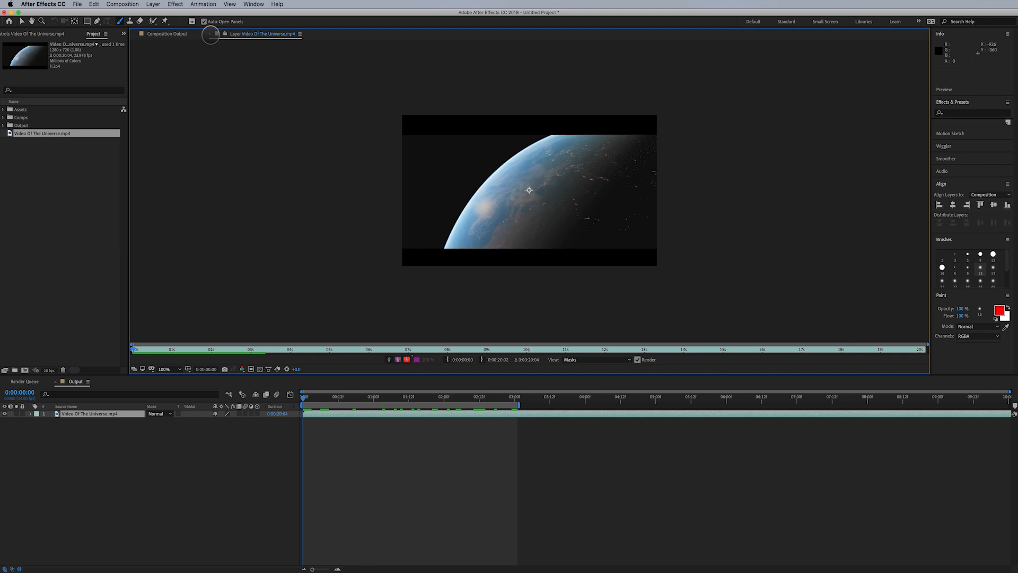
pyautogui.click(210, 35)
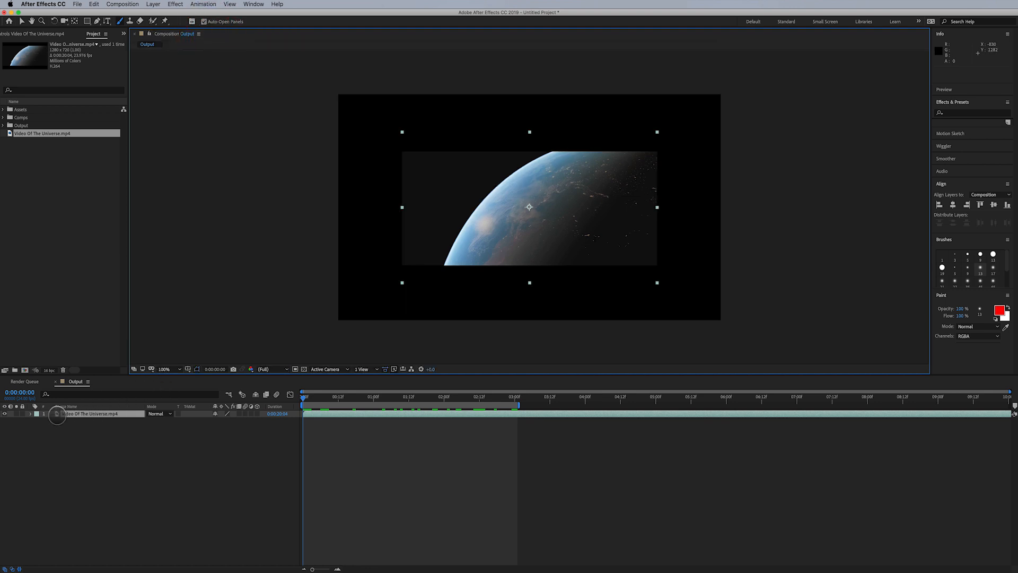
pyautogui.doubleClick(58, 414)
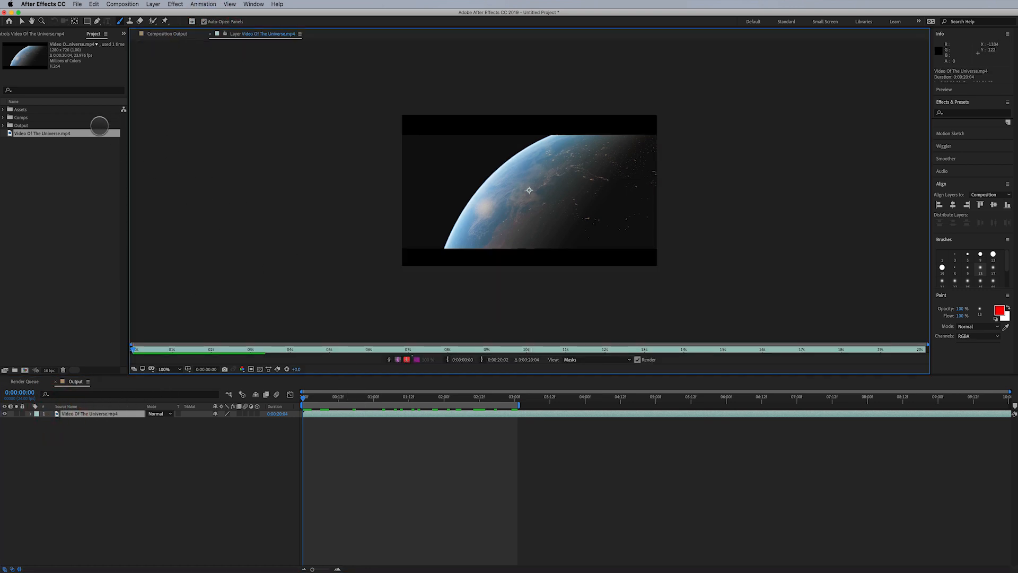
pyautogui.doubleClick(13, 135)
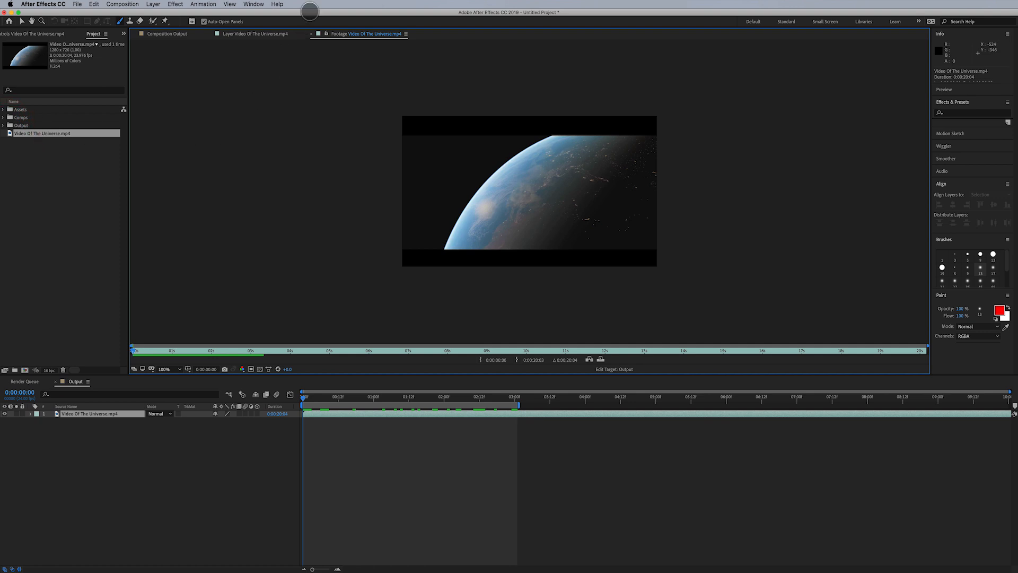
pyautogui.click(312, 34)
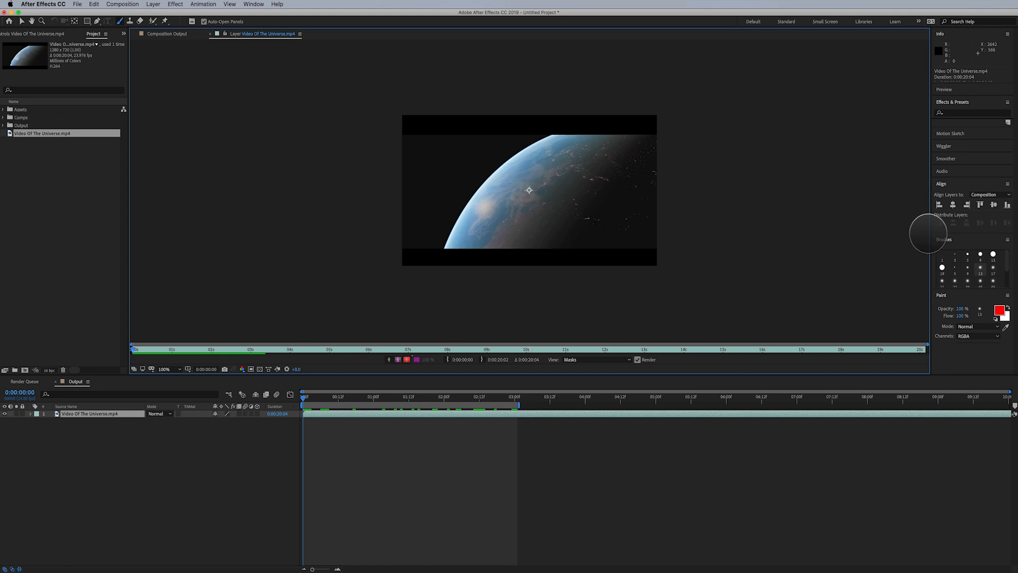
# - Widen the side panel area and collapse the Align and Effects & Presets panels to expose Brushes and Paint
pyautogui.moveTo(929, 232); pyautogui.dragTo(727, 235)
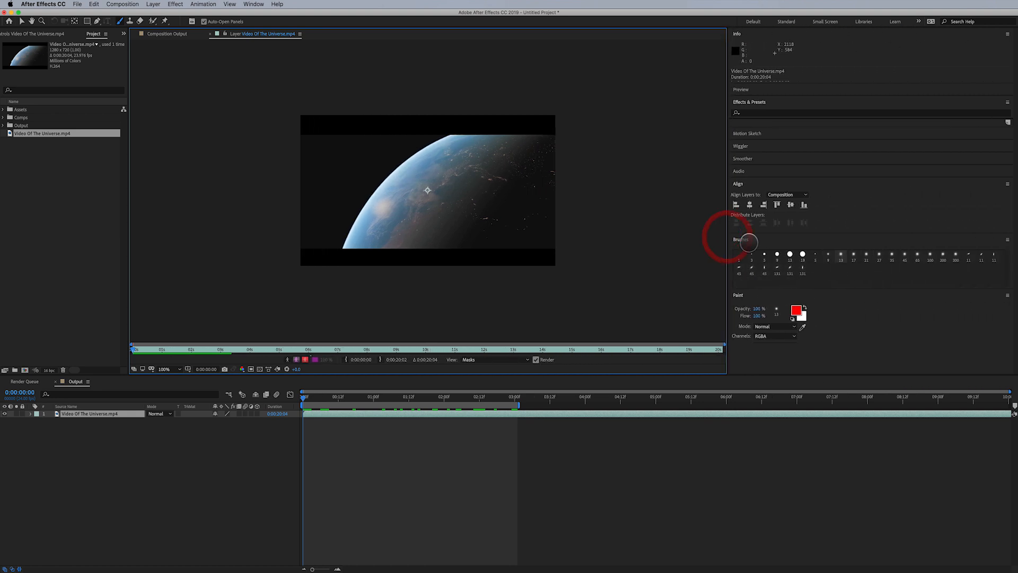
pyautogui.click(782, 183)
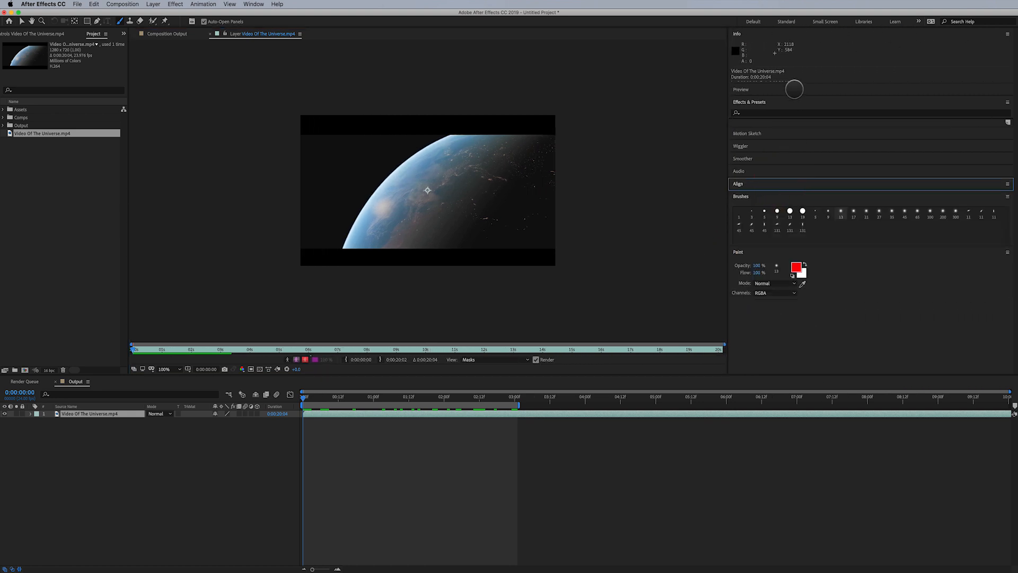
pyautogui.click(789, 101)
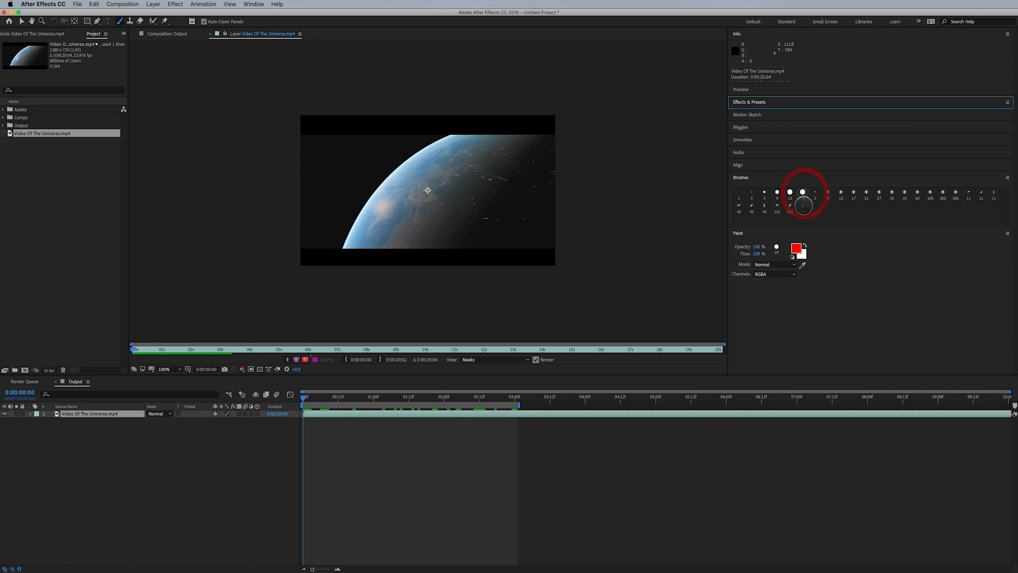
# - Pick a brush and paint a red freehand stroke across the planet, then undo the stroke
pyautogui.click(763, 249)
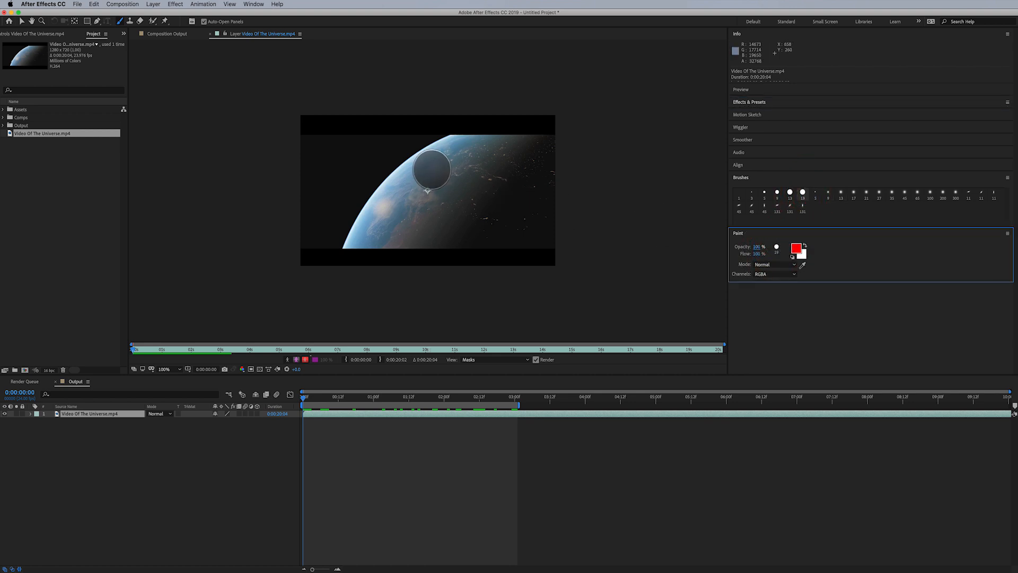
pyautogui.moveTo(439, 170)
pyautogui.mouseDown()
pyautogui.moveTo(404, 218)
pyautogui.moveTo(524, 213)
pyautogui.moveTo(455, 177)
pyautogui.moveTo(466, 175)
pyautogui.moveTo(456, 181)
pyautogui.mouseUp()
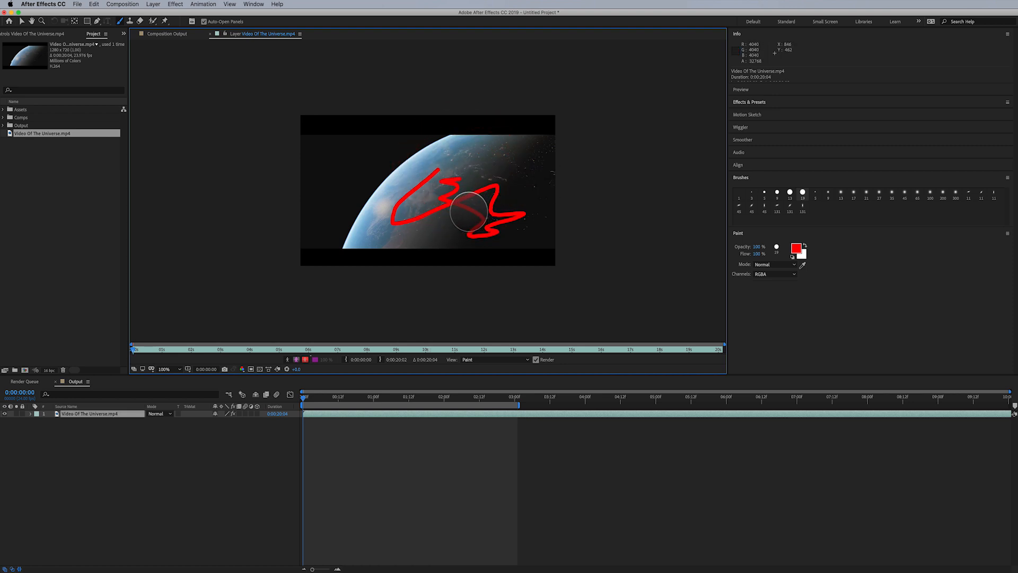
pyautogui.press('super+z')
pyautogui.press('super+z')
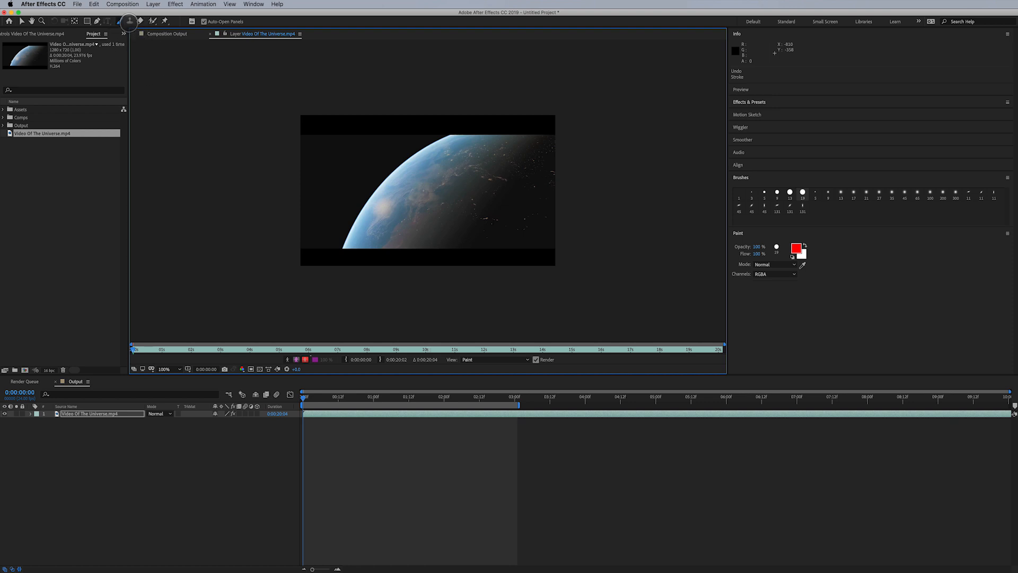
# - Select the Clone Stamp tool, sample a source spot on the planet and clone it onto the planet's surface
pyautogui.click(129, 21)
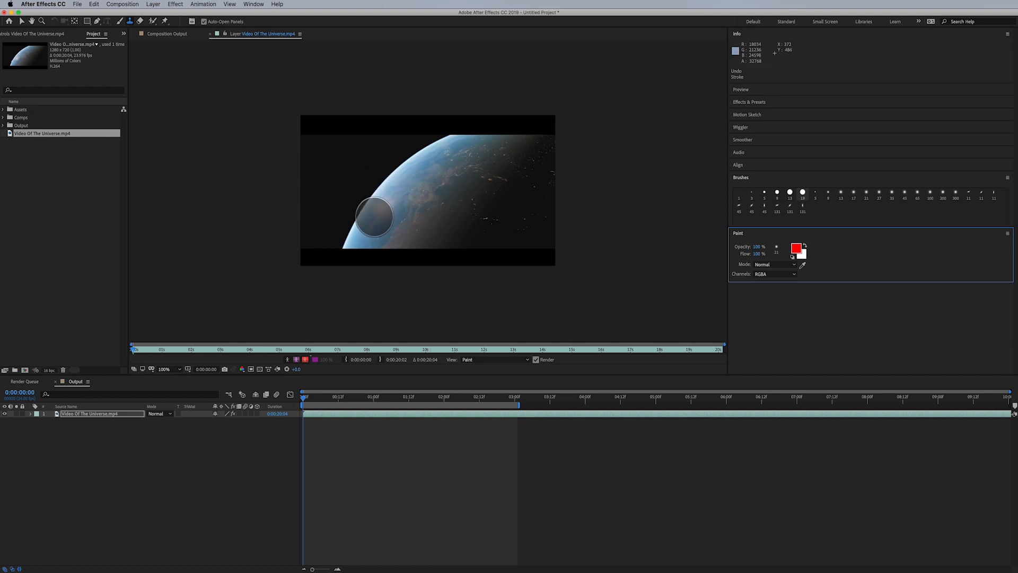
pyautogui.keyDown('alt'); pyautogui.click(369, 212); pyautogui.keyUp('alt')
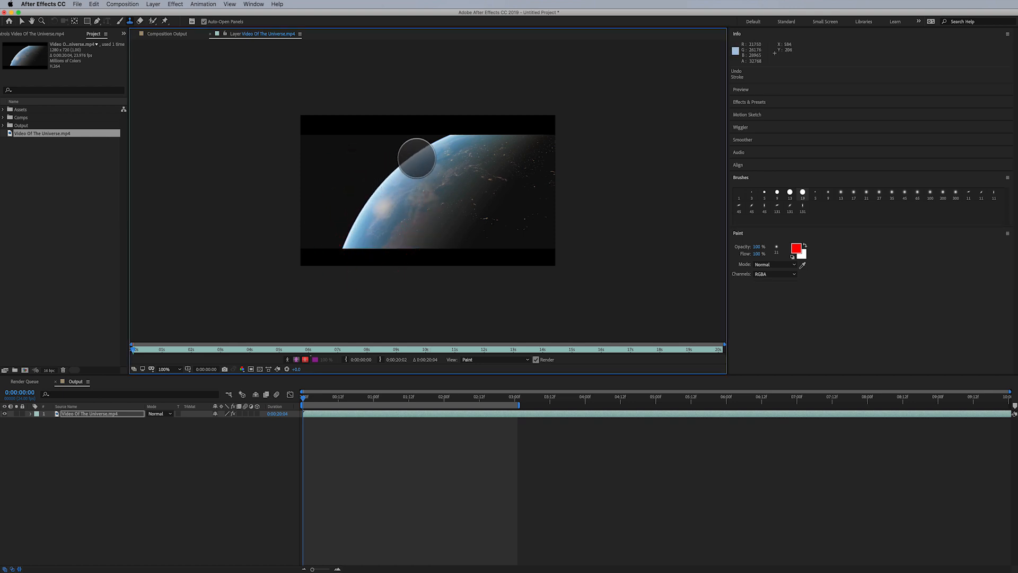
pyautogui.moveTo(419, 160)
pyautogui.mouseDown()
pyautogui.moveTo(444, 169)
pyautogui.moveTo(422, 167)
pyautogui.mouseUp()
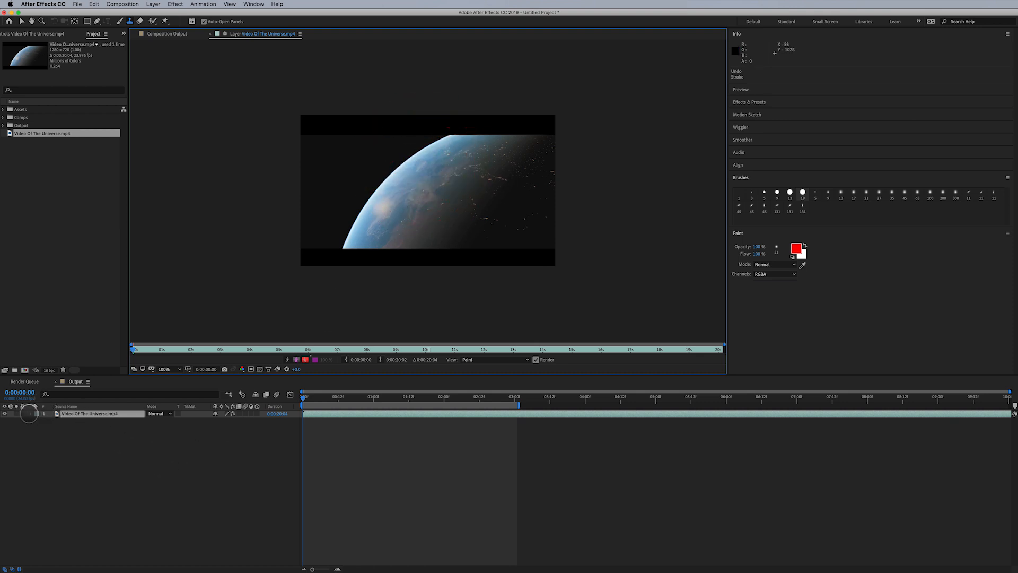
# - Expand the planet layer's Paint effect to show its clone stroke properties
pyautogui.click(30, 413)
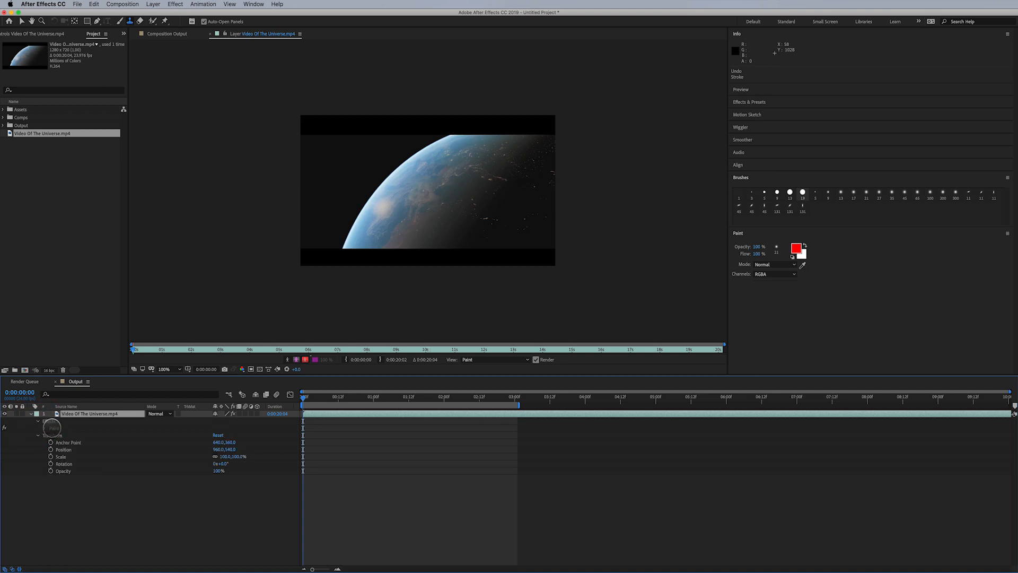
pyautogui.click(41, 421)
pyautogui.click(43, 428)
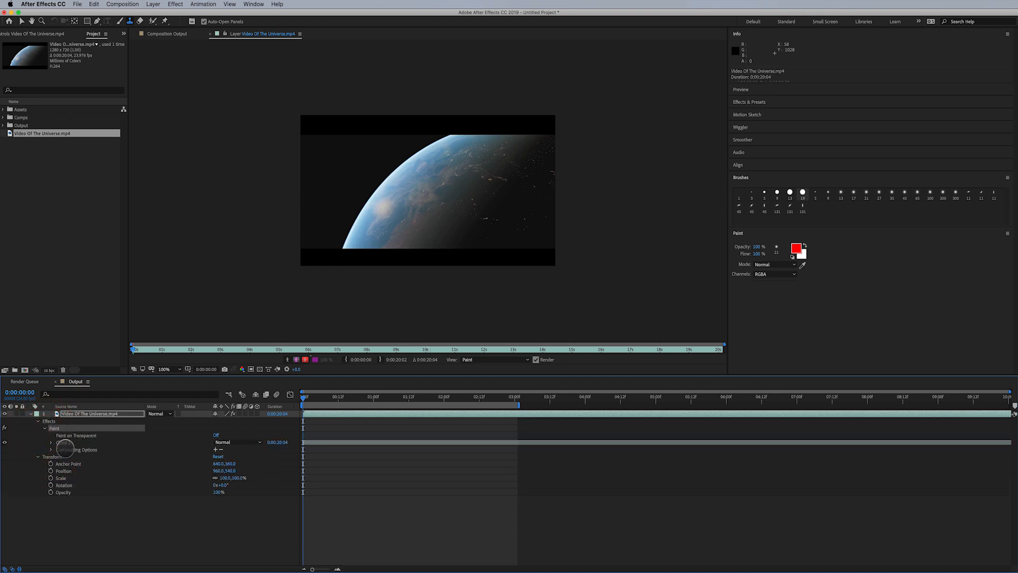
pyautogui.click(63, 441)
pyautogui.click(51, 442)
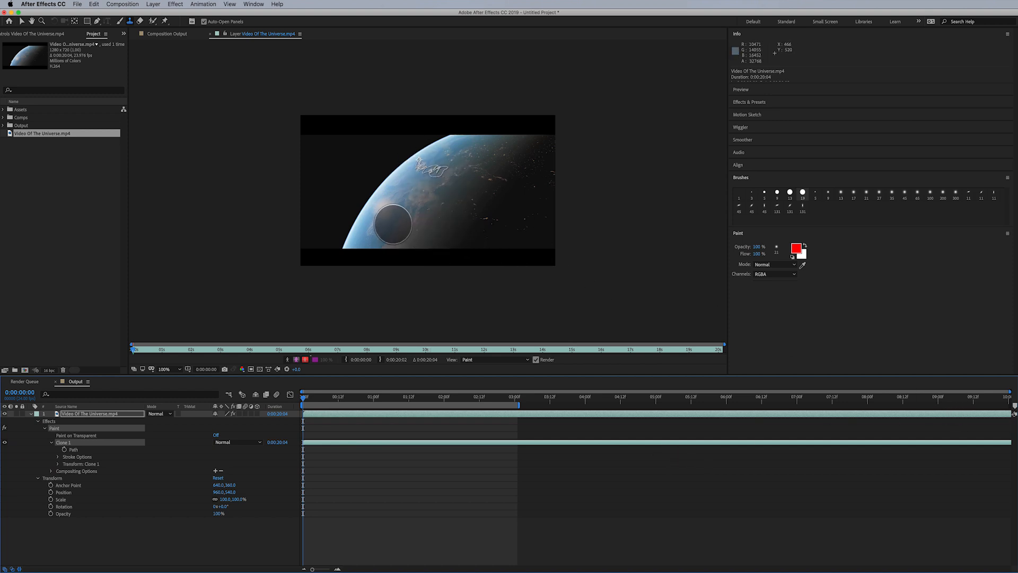
# - Sample another source spot and paint further clone strokes across the planet
pyautogui.keyDown('alt'); pyautogui.click(418, 232); pyautogui.keyUp('alt')
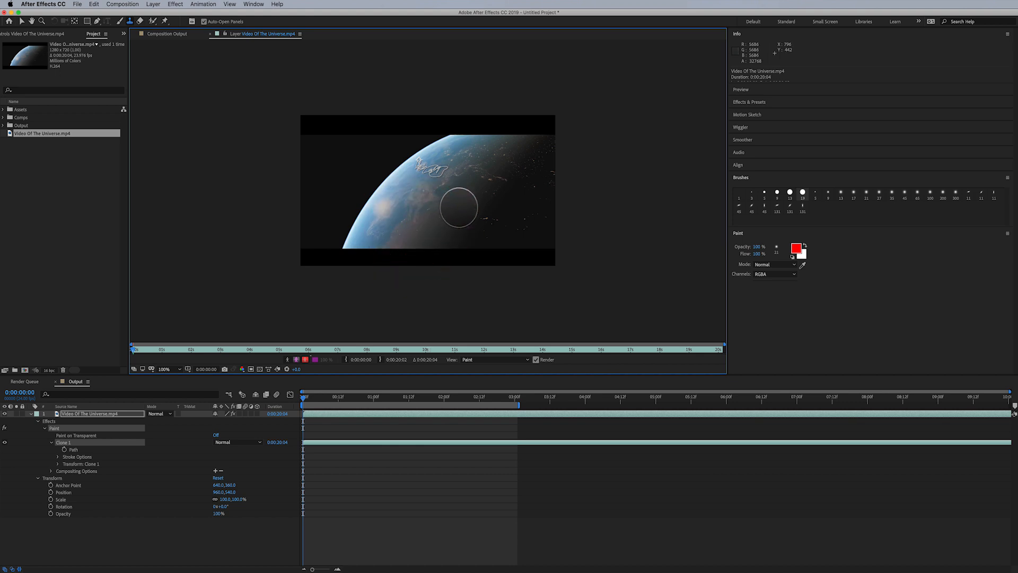
pyautogui.moveTo(457, 209)
pyautogui.mouseDown()
pyautogui.moveTo(426, 206)
pyautogui.moveTo(448, 205)
pyautogui.mouseUp()
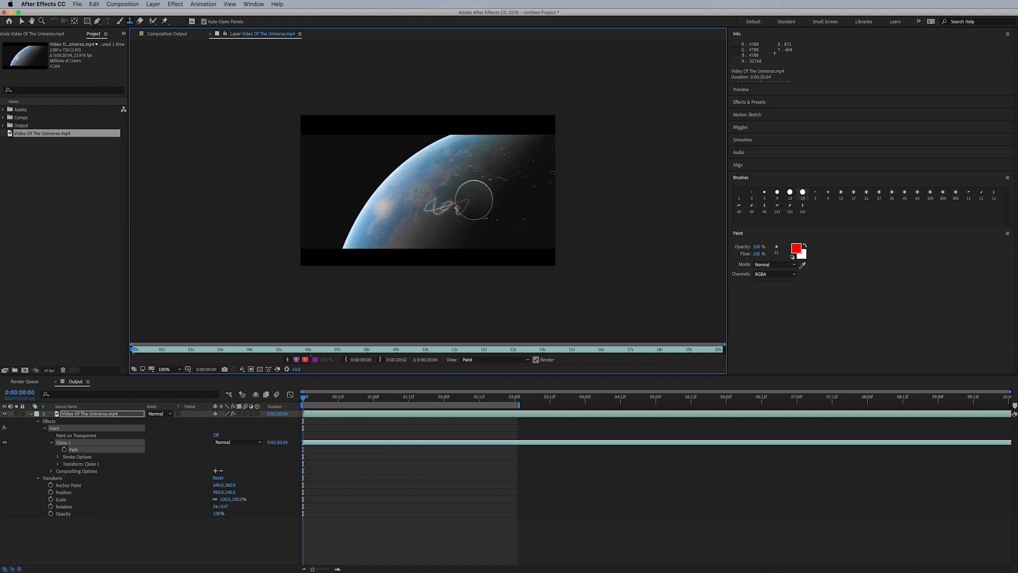
pyautogui.click(32, 456)
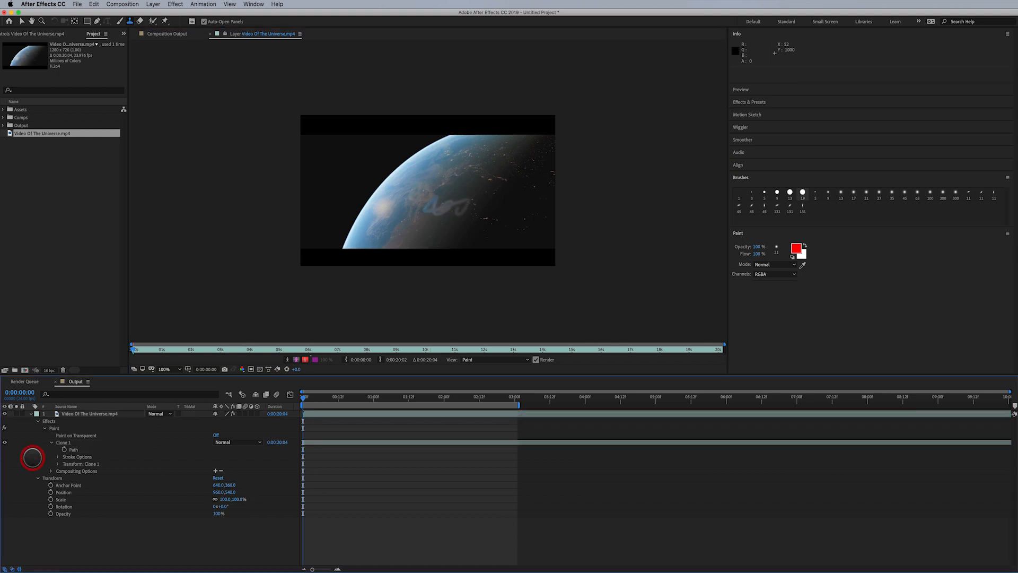
pyautogui.moveTo(379, 200); pyautogui.dragTo(407, 200)
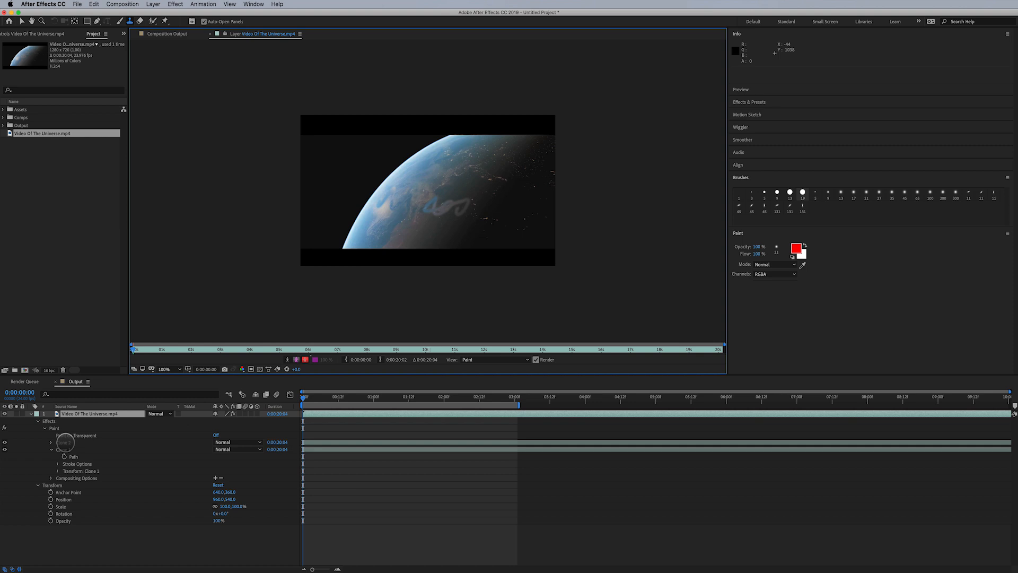
# - Delete the second clone stroke and then the whole Paint effect from the layer
pyautogui.click(64, 442)
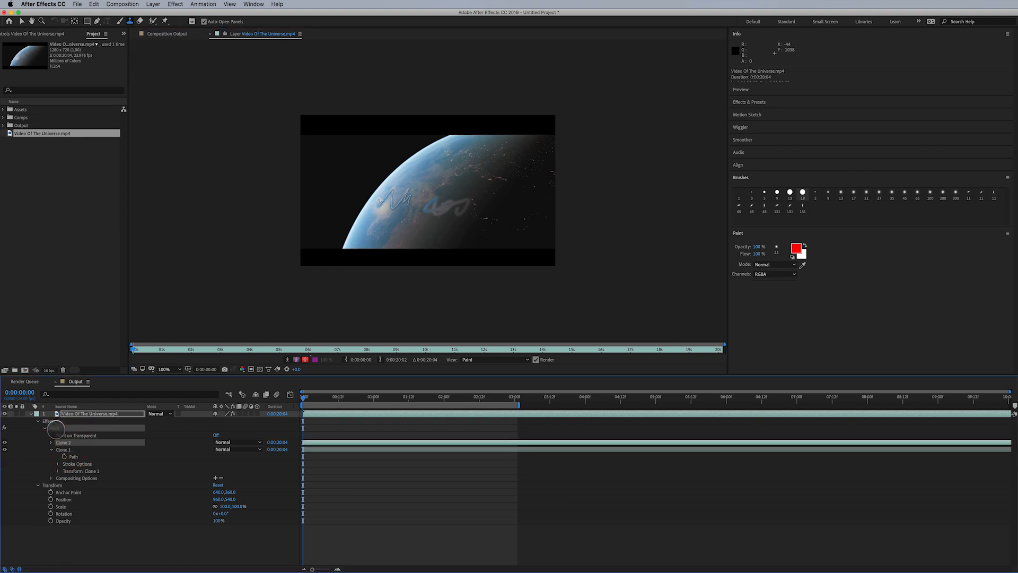
pyautogui.press('Delete')
pyautogui.click(56, 429)
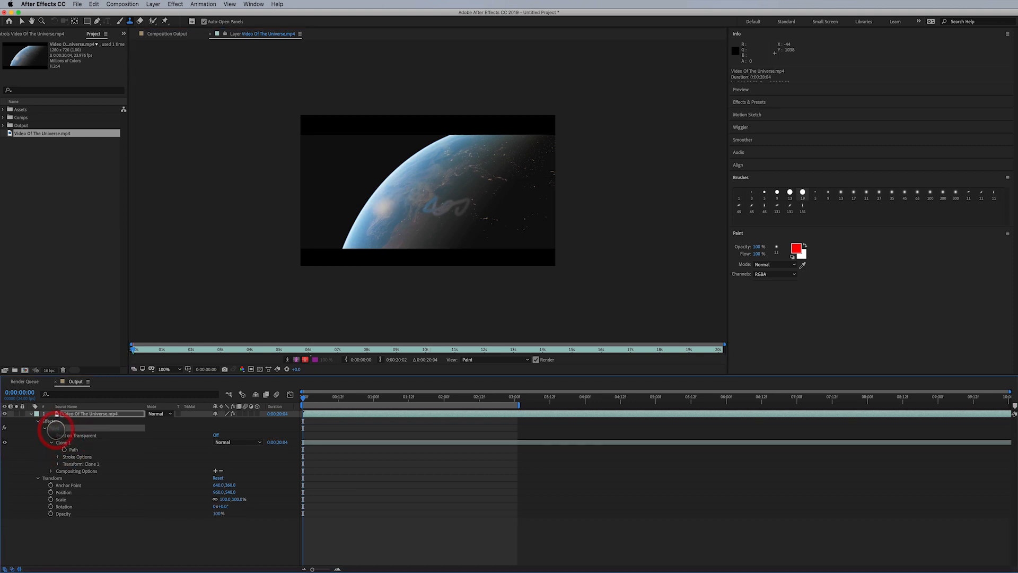
pyautogui.press('Delete')
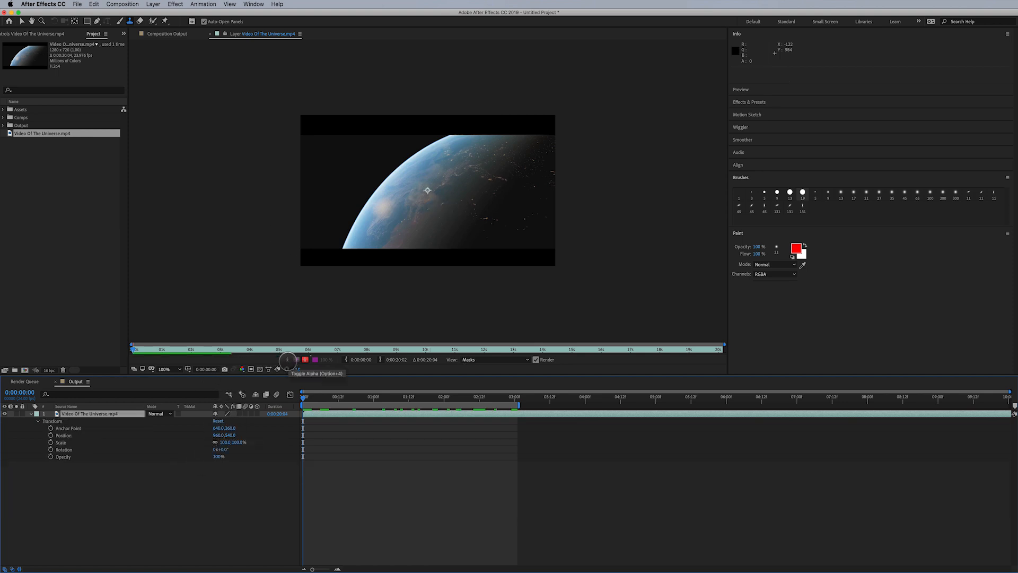
# - Set the layer's In point at 0:00:10:21 in the Layer viewer
pyautogui.click(287, 360)
pyautogui.click(287, 360)
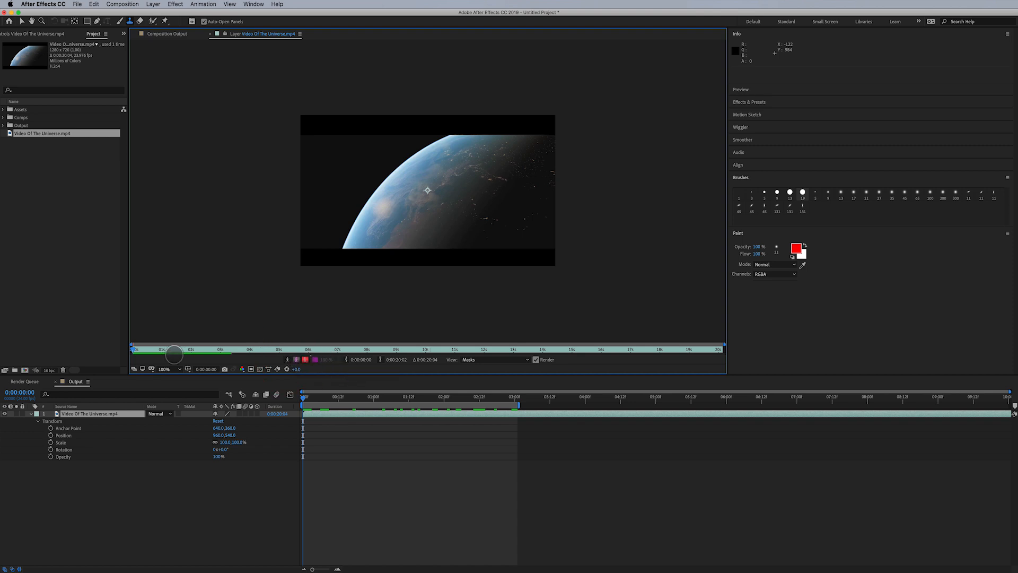
pyautogui.click(136, 349)
pyautogui.moveTo(136, 349); pyautogui.dragTo(450, 349)
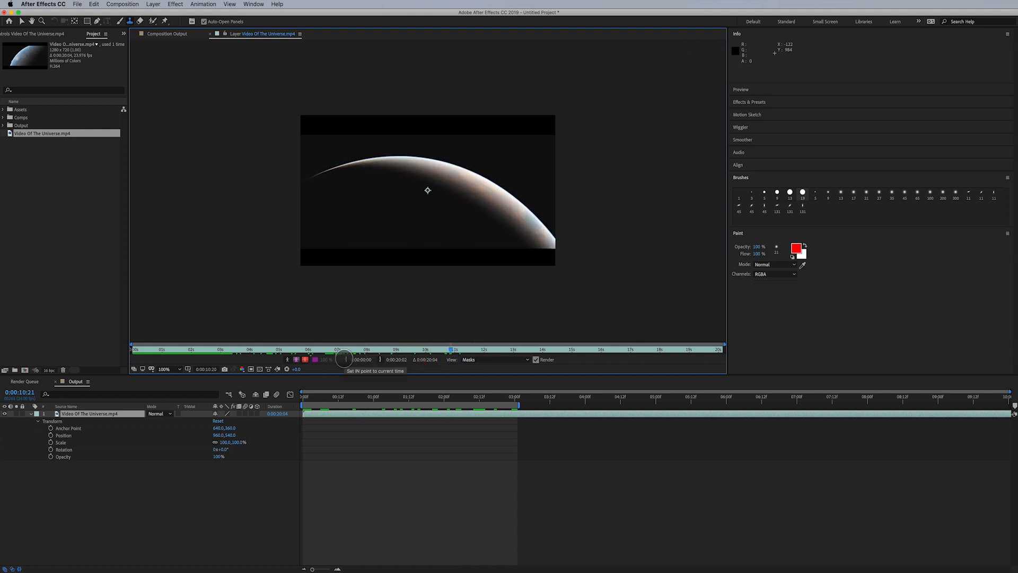
pyautogui.click(345, 359)
pyautogui.click(344, 359)
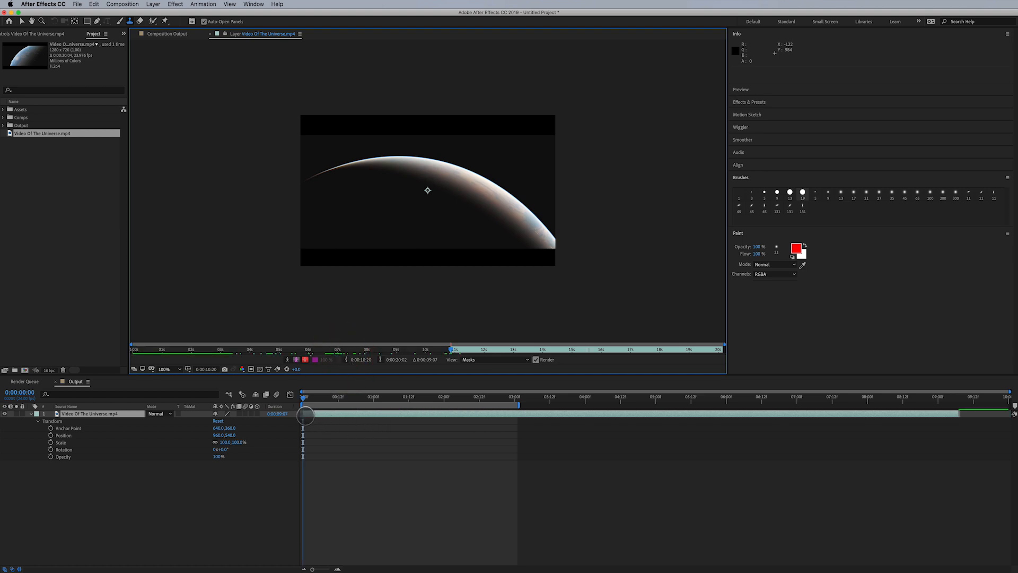
# - Set the layer's Out point at 0:00:13:13 in the Layer viewer
pyautogui.moveTo(304, 413); pyautogui.dragTo(976, 425)
pyautogui.press('super+z')
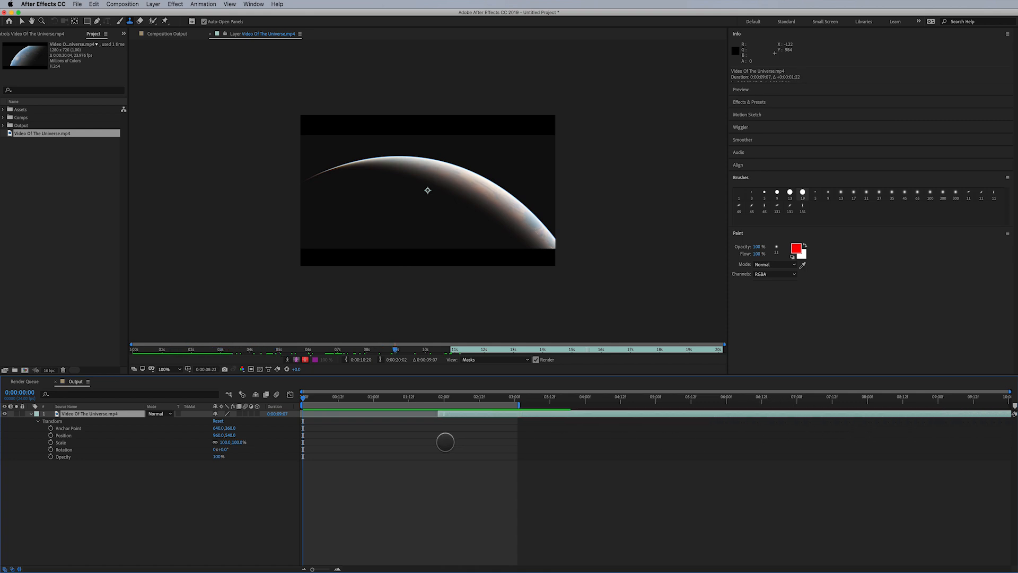
pyautogui.moveTo(451, 349); pyautogui.dragTo(591, 346)
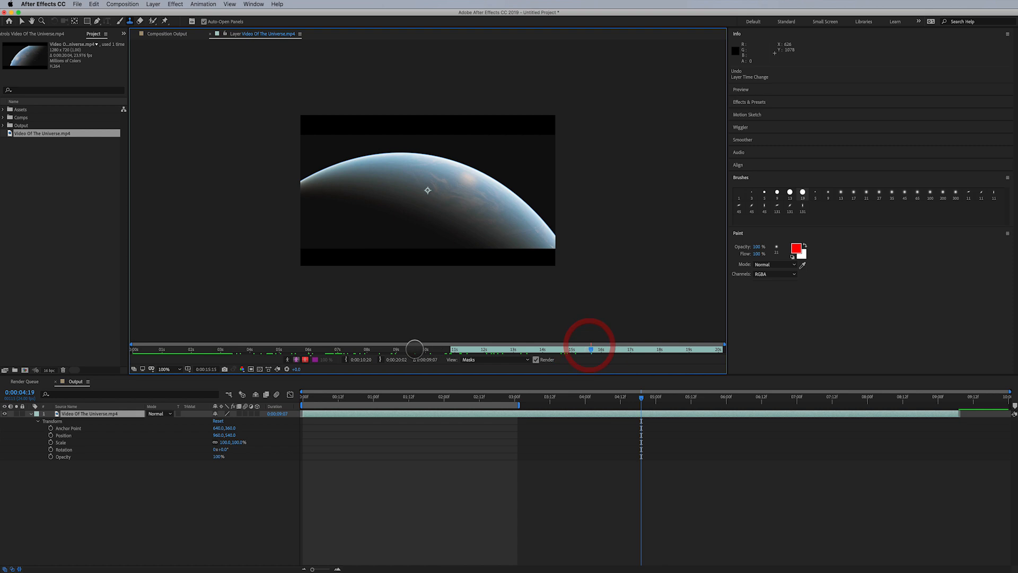
pyautogui.click(379, 359)
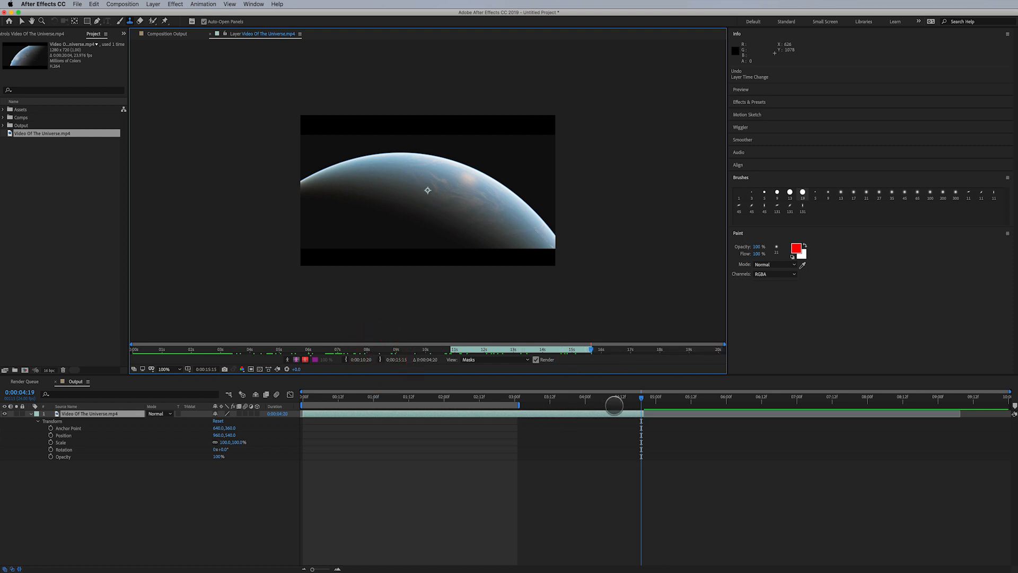
pyautogui.moveTo(641, 399); pyautogui.dragTo(444, 418)
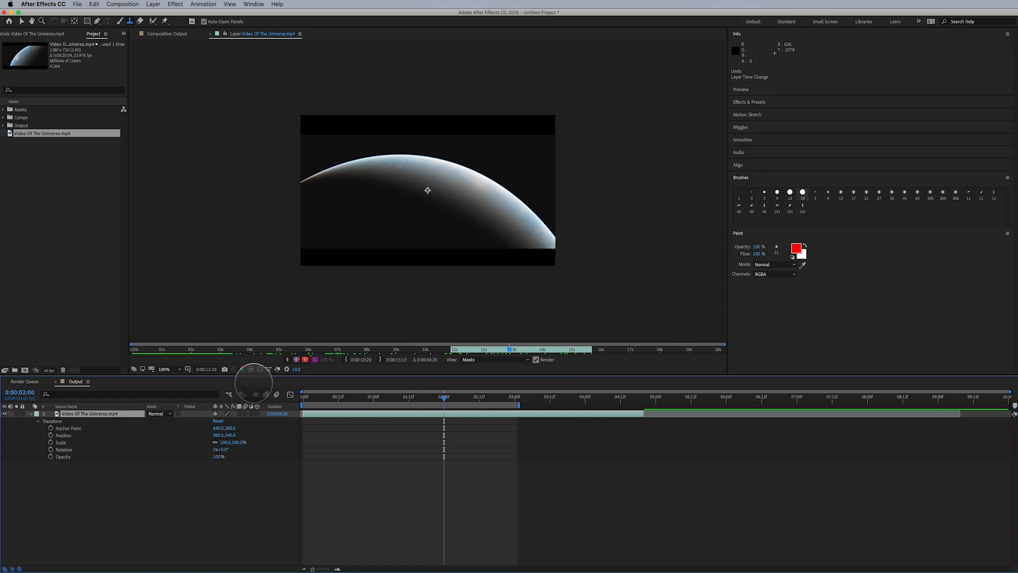
pyautogui.moveTo(322, 398); pyautogui.dragTo(281, 402)
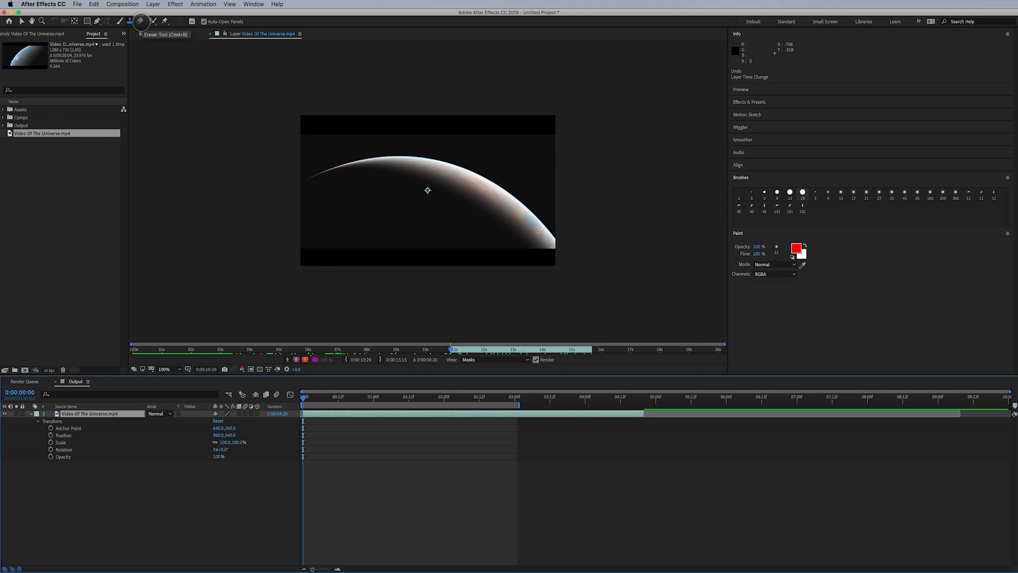
# - Try the Eraser tool with a stroke across the planet, then delete the eraser stroke
pyautogui.click(141, 21)
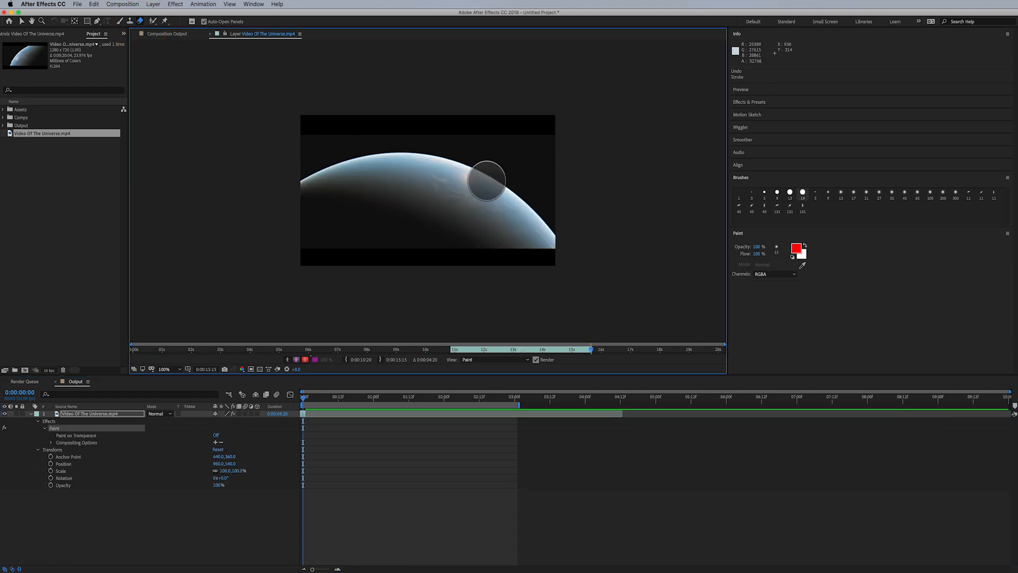
pyautogui.moveTo(486, 180)
pyautogui.mouseDown()
pyautogui.moveTo(473, 203)
pyautogui.moveTo(479, 214)
pyautogui.moveTo(522, 225)
pyautogui.moveTo(451, 195)
pyautogui.moveTo(497, 194)
pyautogui.moveTo(475, 206)
pyautogui.moveTo(530, 220)
pyautogui.moveTo(475, 201)
pyautogui.moveTo(518, 202)
pyautogui.mouseUp()
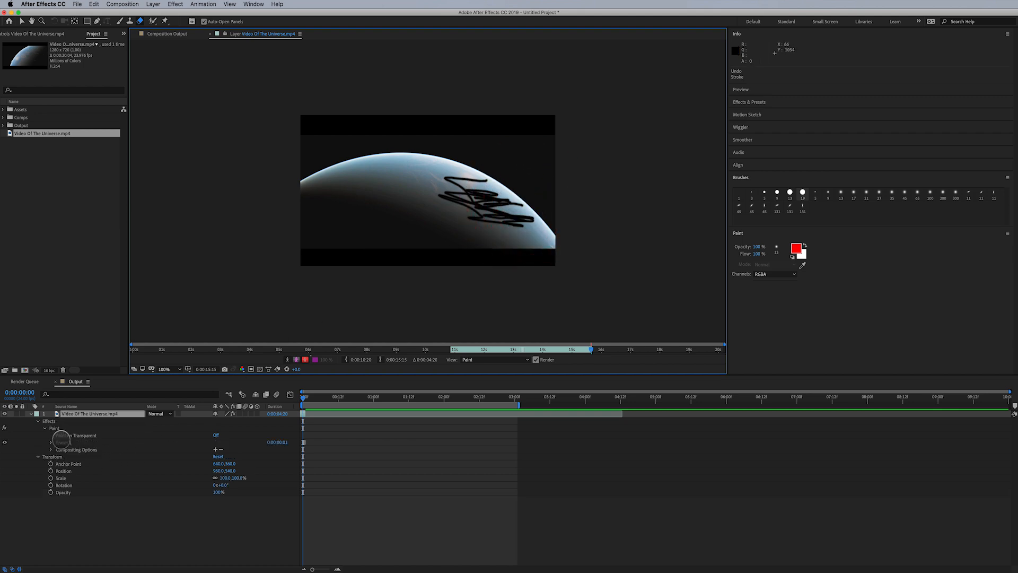
pyautogui.click(62, 442)
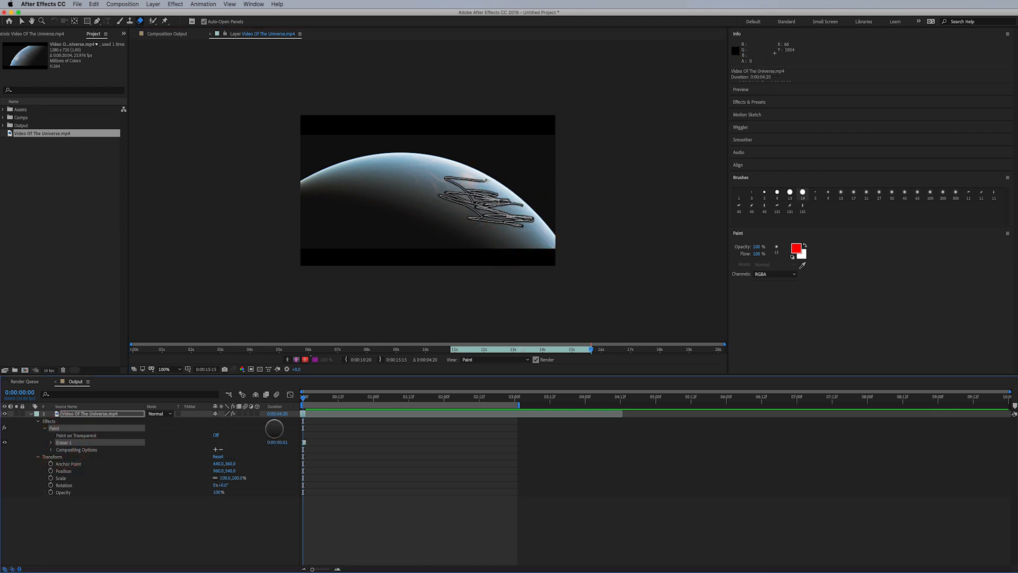
pyautogui.press('Delete')
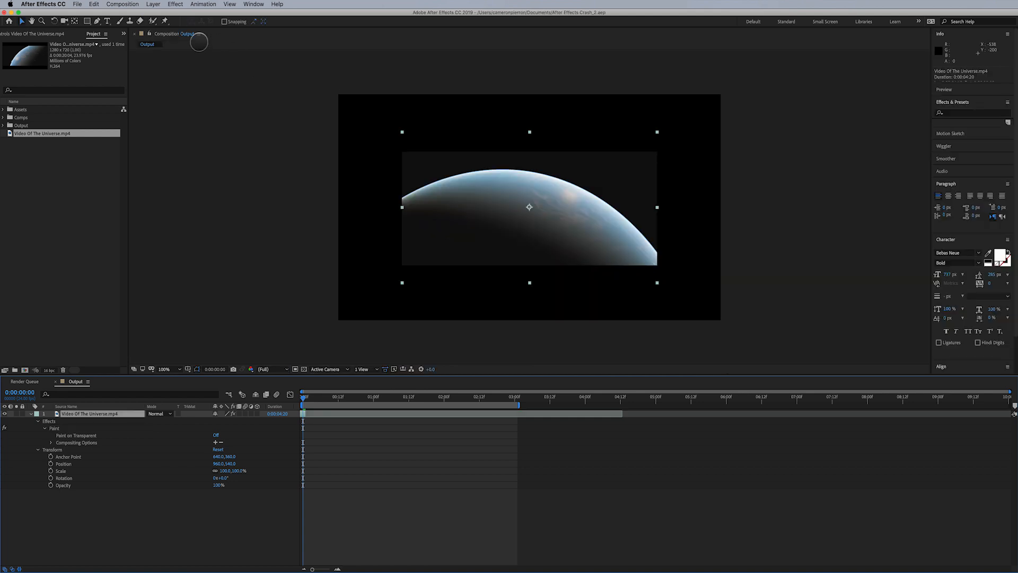
# - Select the Puppet Position Pin tool and place three pins along the planet's edge in the composition
pyautogui.click(153, 21)
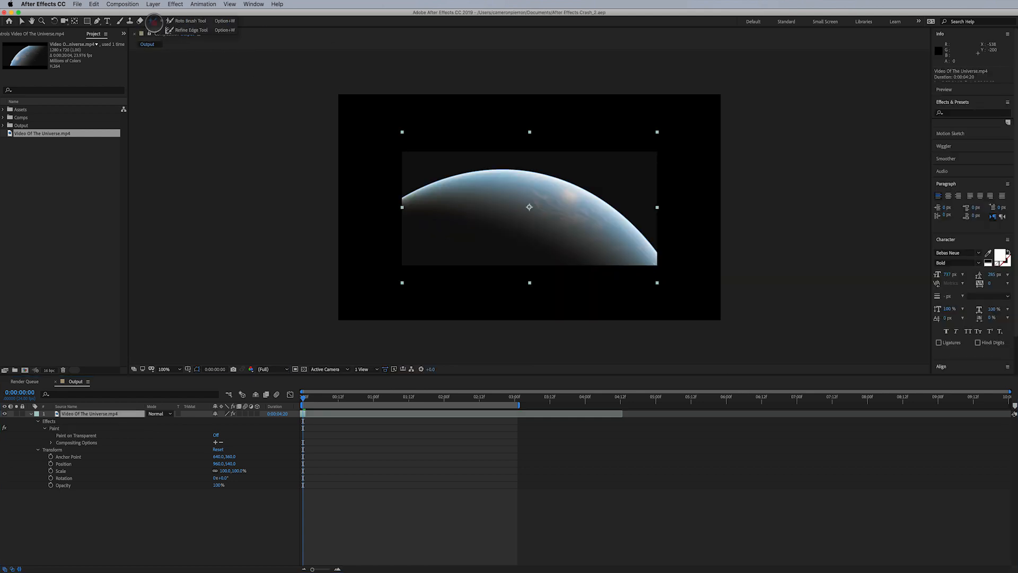
pyautogui.click(153, 21)
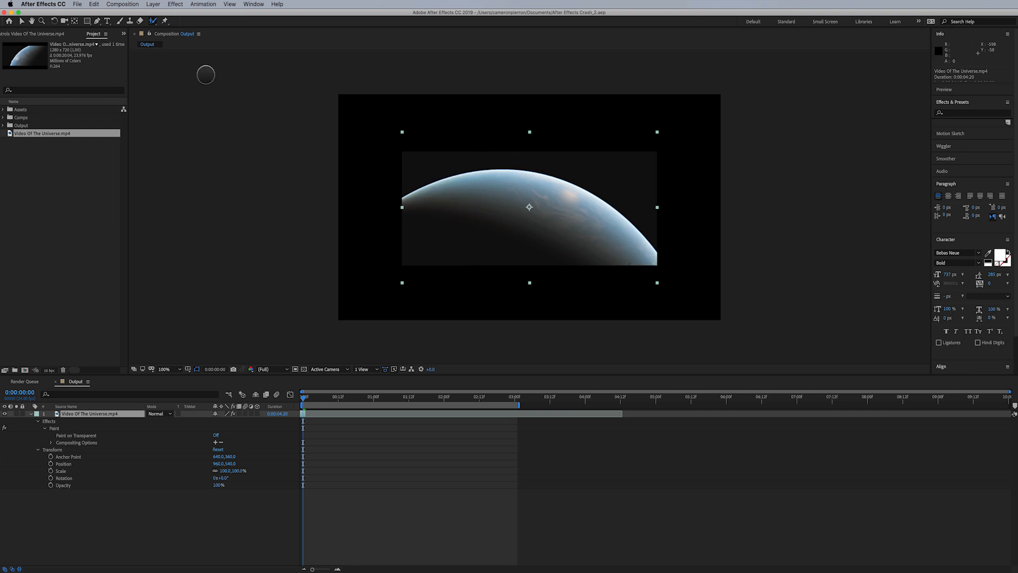
pyautogui.click(166, 21)
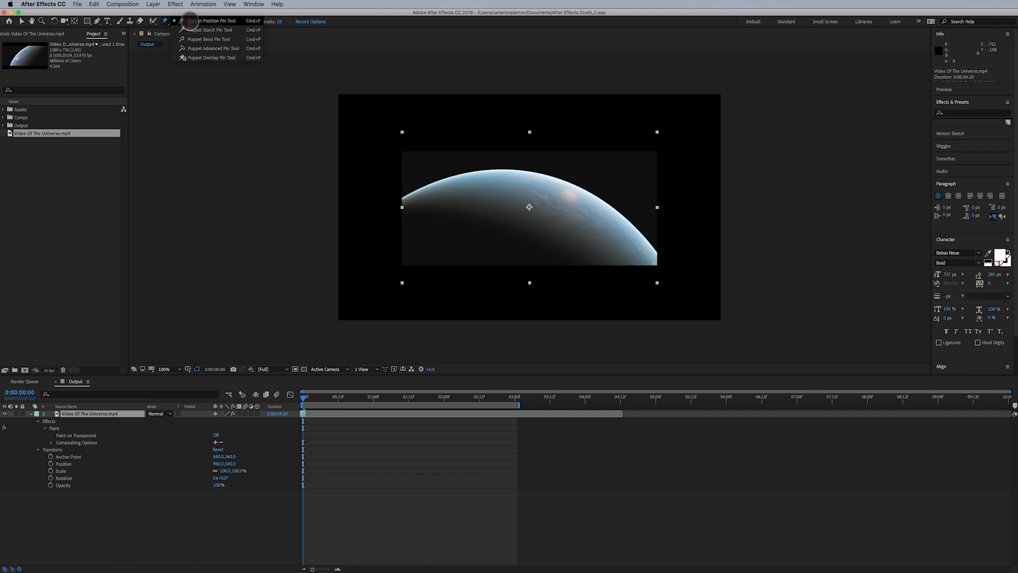
pyautogui.click(190, 21)
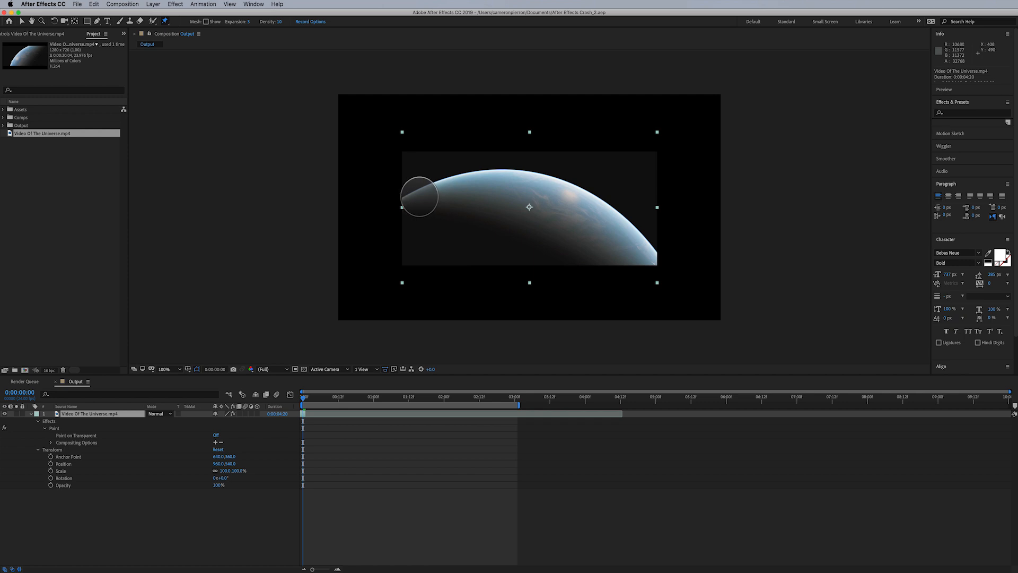
pyautogui.click(419, 197)
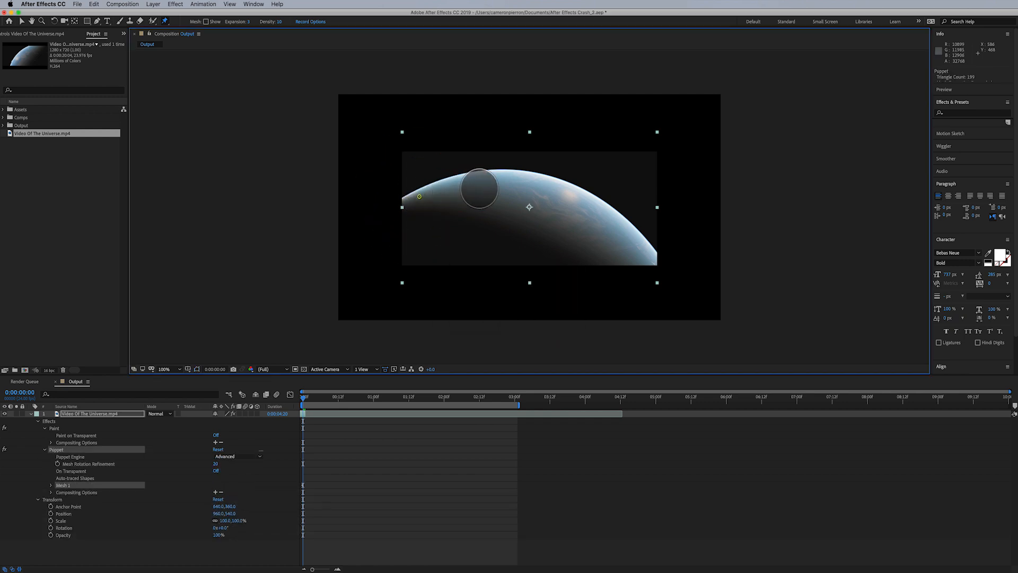
pyautogui.click(526, 177)
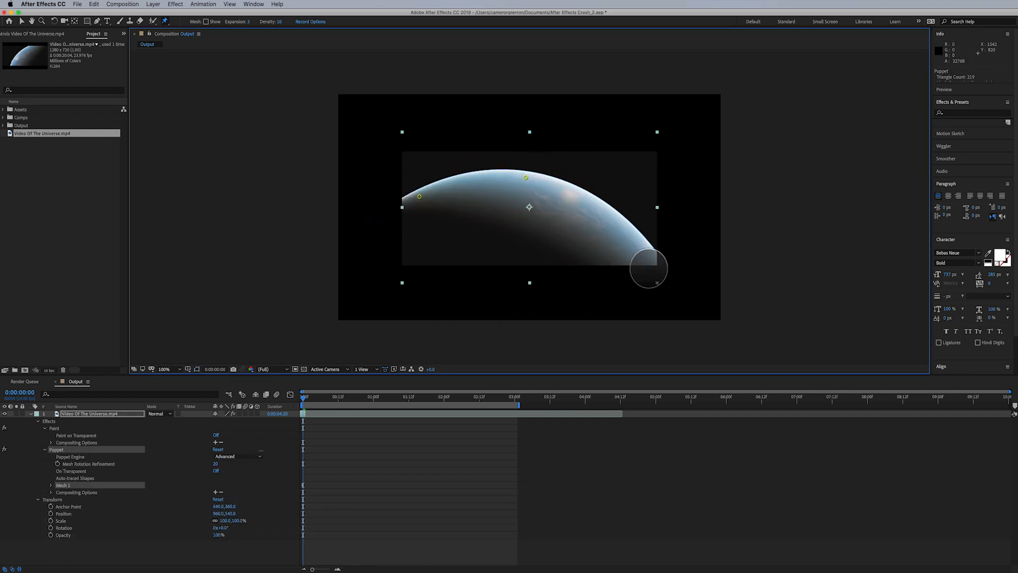
pyautogui.click(649, 259)
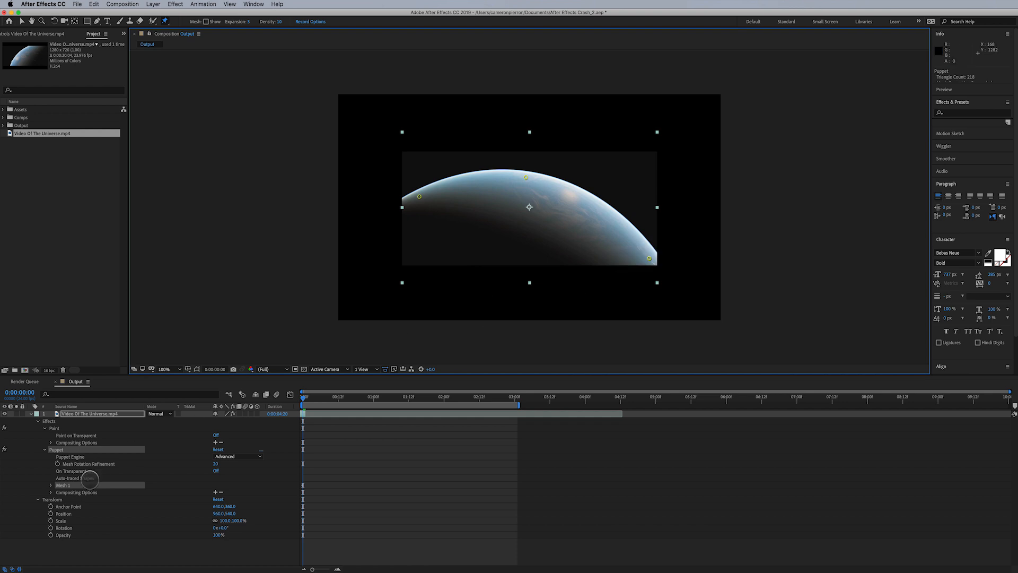
# - Reveal the puppet pins' Position properties in the timeline and select their keyframes
pyautogui.click(51, 485)
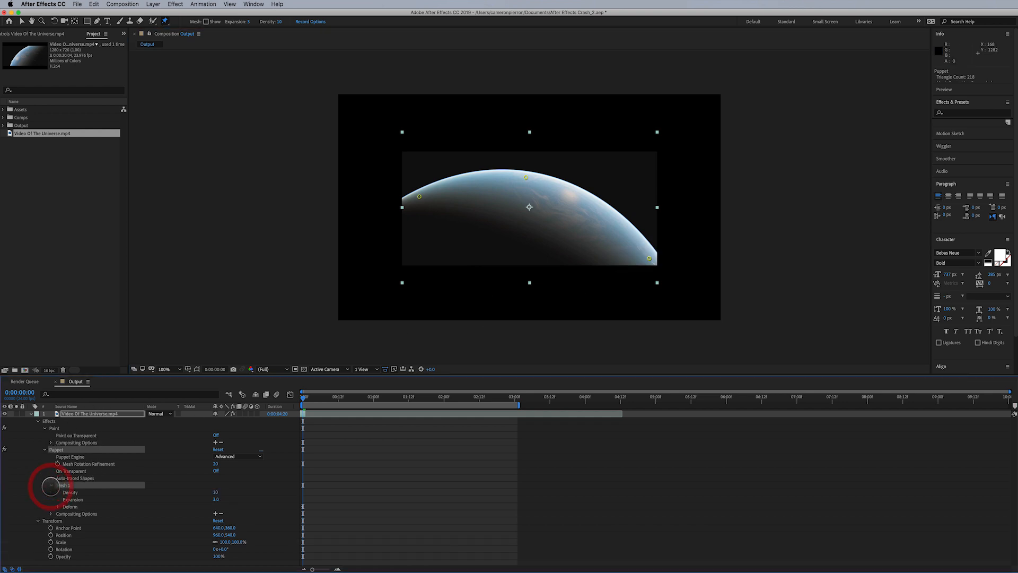
pyautogui.click(106, 414)
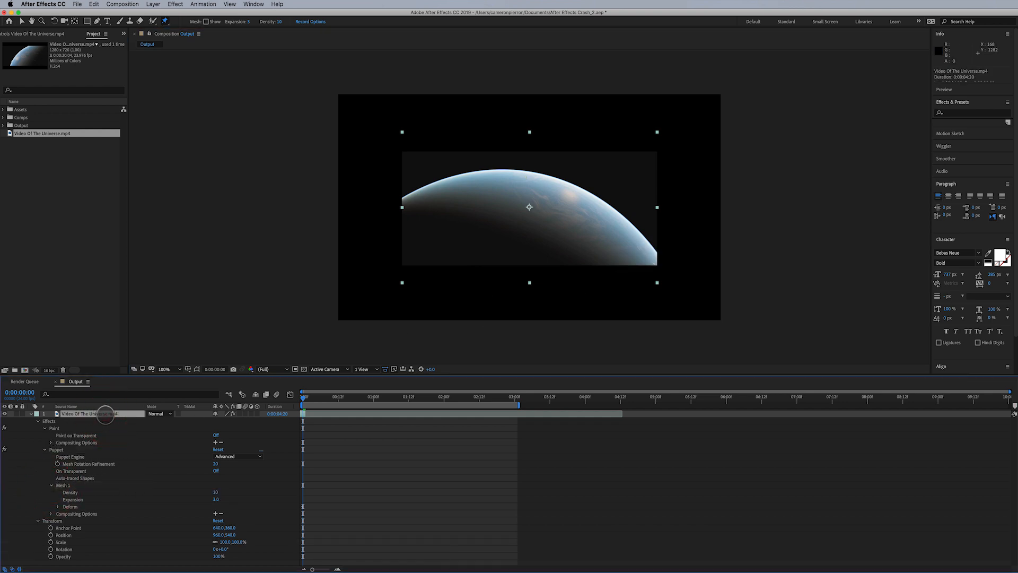
pyautogui.press('u')
pyautogui.moveTo(317, 443); pyautogui.dragTo(297, 484)
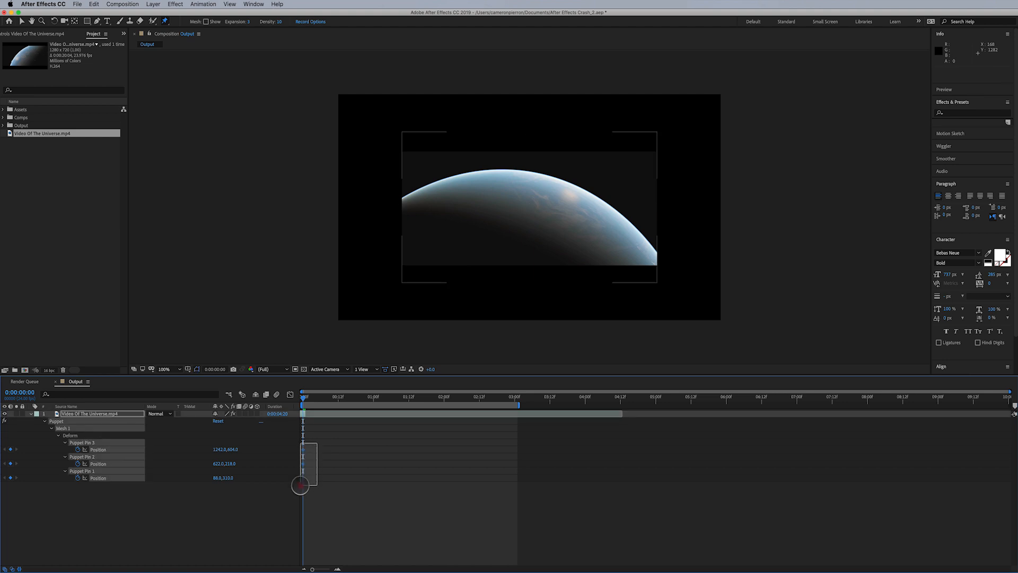
# - At 0:00:01:00, drag the three puppet pins to new positions, bending the planet into a keyframed deformation
pyautogui.moveTo(318, 399); pyautogui.dragTo(373, 401)
pyautogui.moveTo(305, 414); pyautogui.dragTo(622, 442)
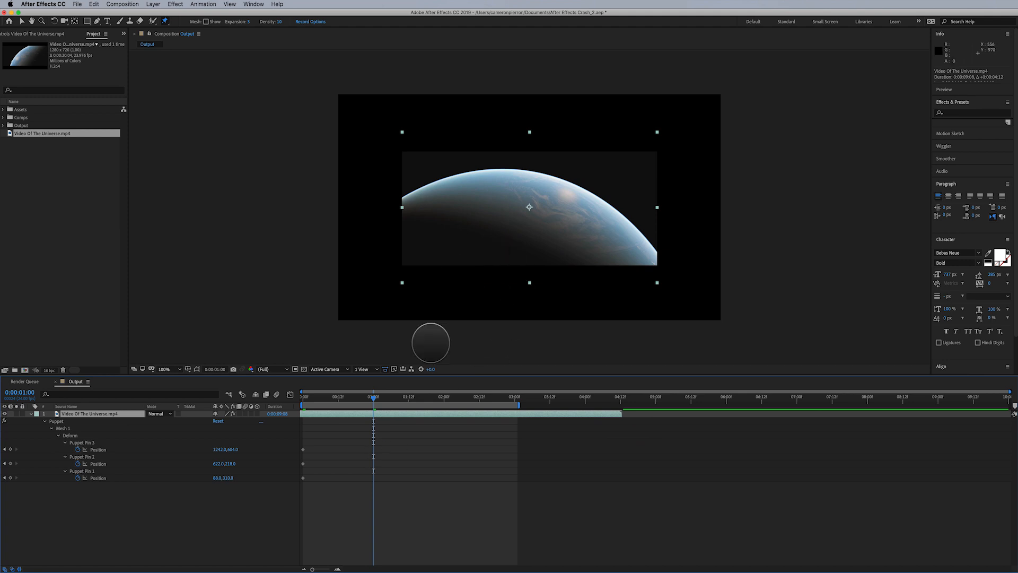
pyautogui.click(303, 449)
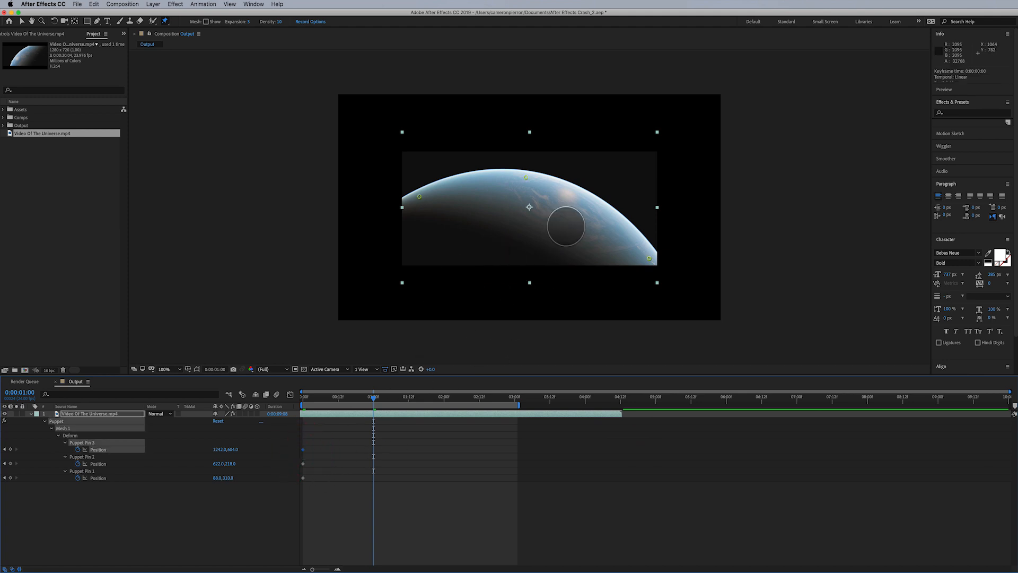
pyautogui.moveTo(526, 178); pyautogui.dragTo(527, 197)
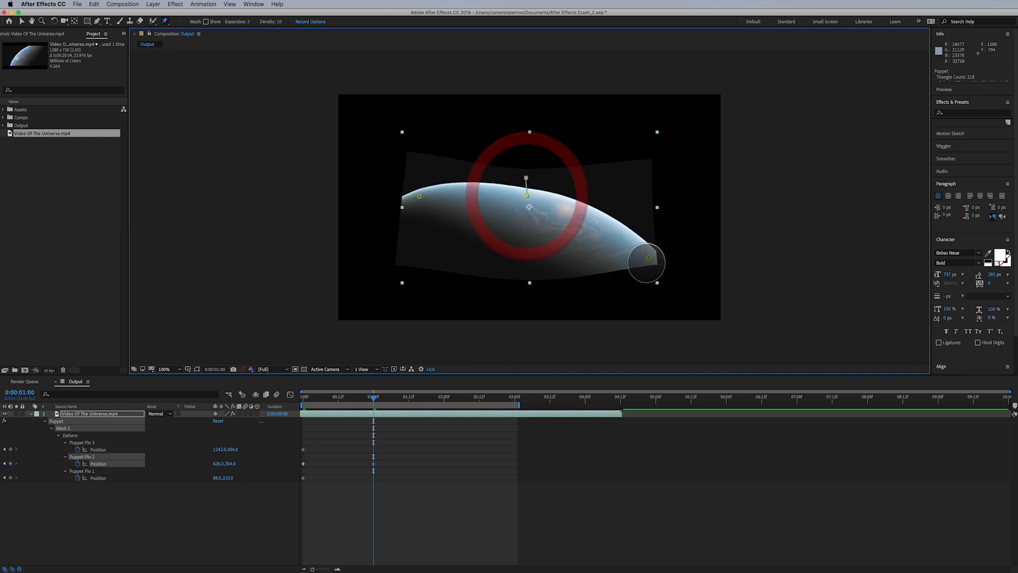
pyautogui.moveTo(649, 258); pyautogui.dragTo(654, 232)
pyautogui.moveTo(419, 196); pyautogui.dragTo(423, 182)
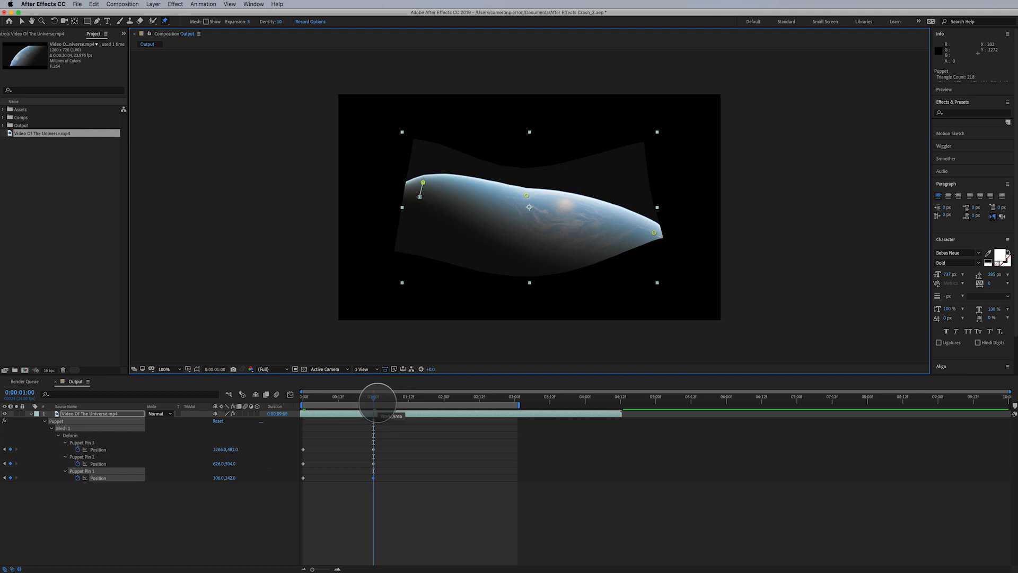
# - At 0:00:02:03, move the right puppet pin down and the middle pin up to arch the planet again
pyautogui.moveTo(374, 401); pyautogui.dragTo(453, 401)
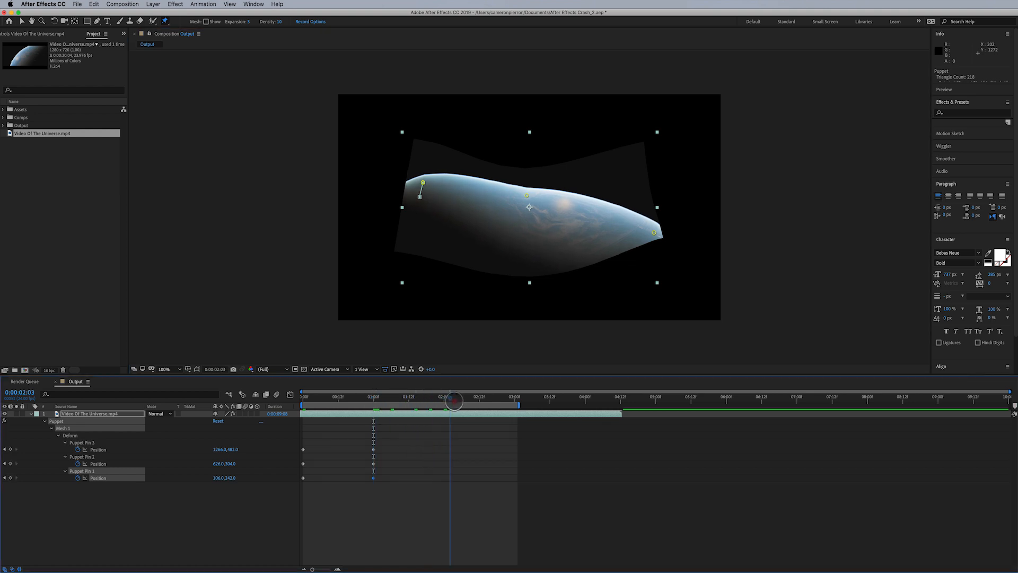
pyautogui.moveTo(654, 233); pyautogui.dragTo(654, 276)
pyautogui.click(528, 209)
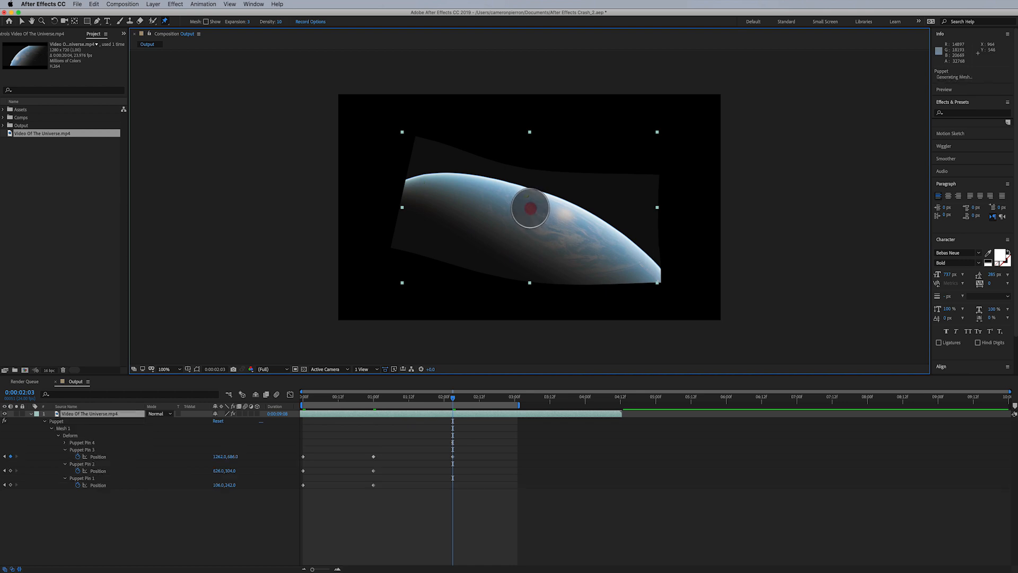
pyautogui.press('super+z')
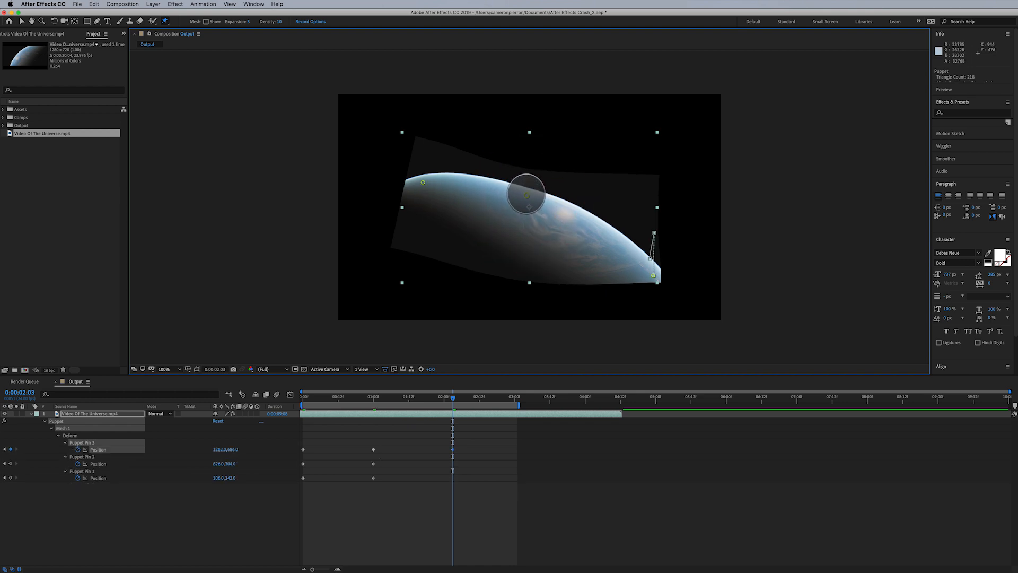
pyautogui.moveTo(527, 195); pyautogui.dragTo(528, 160)
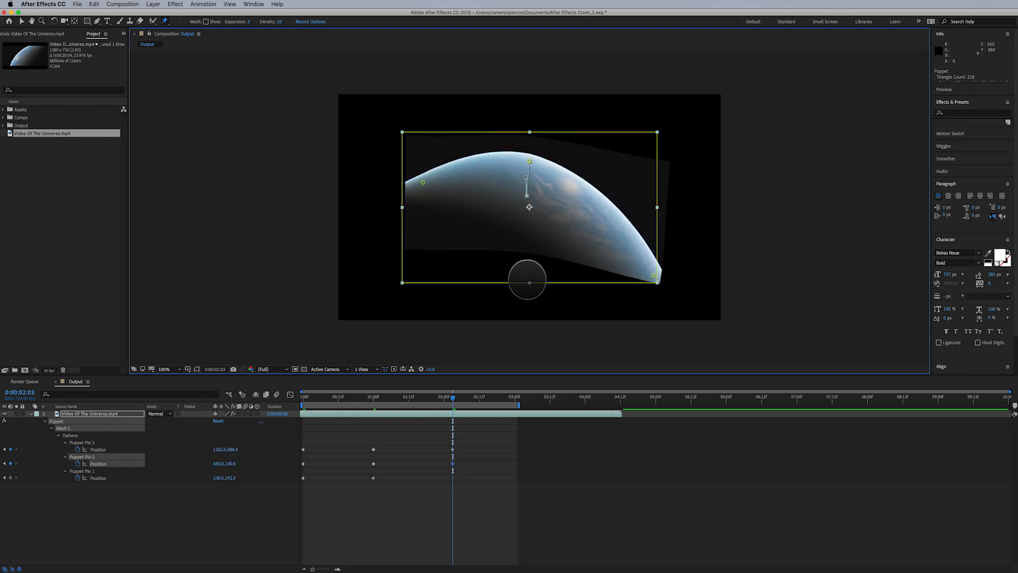
# - Play back the puppet pin animation and stop the preview
pyautogui.press('space')
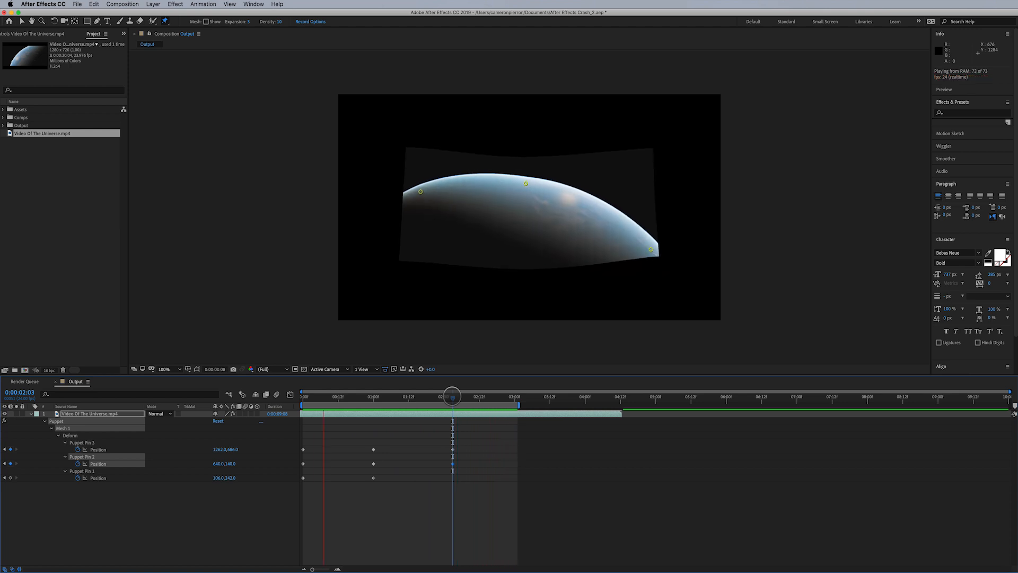
pyautogui.press('space')
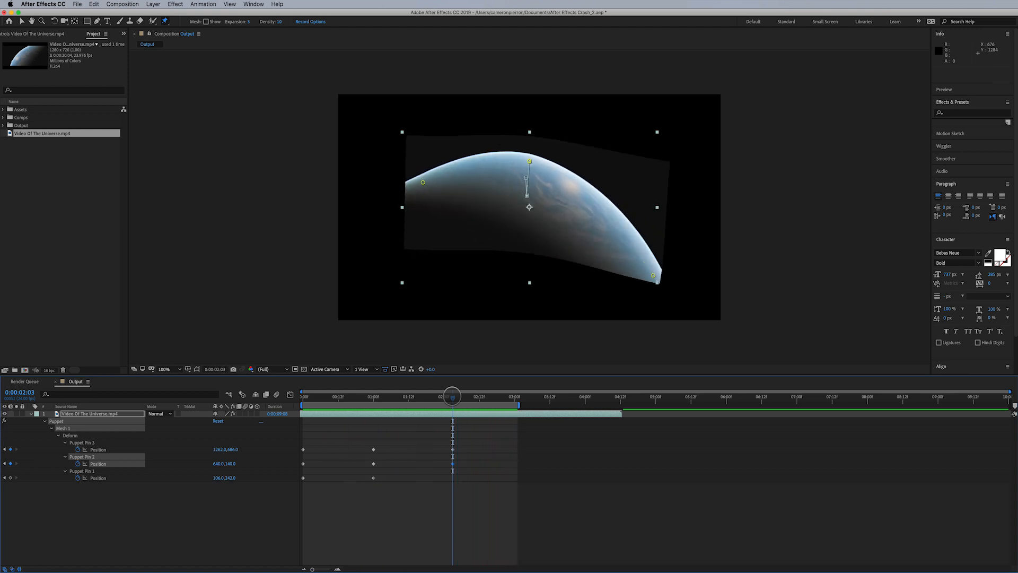